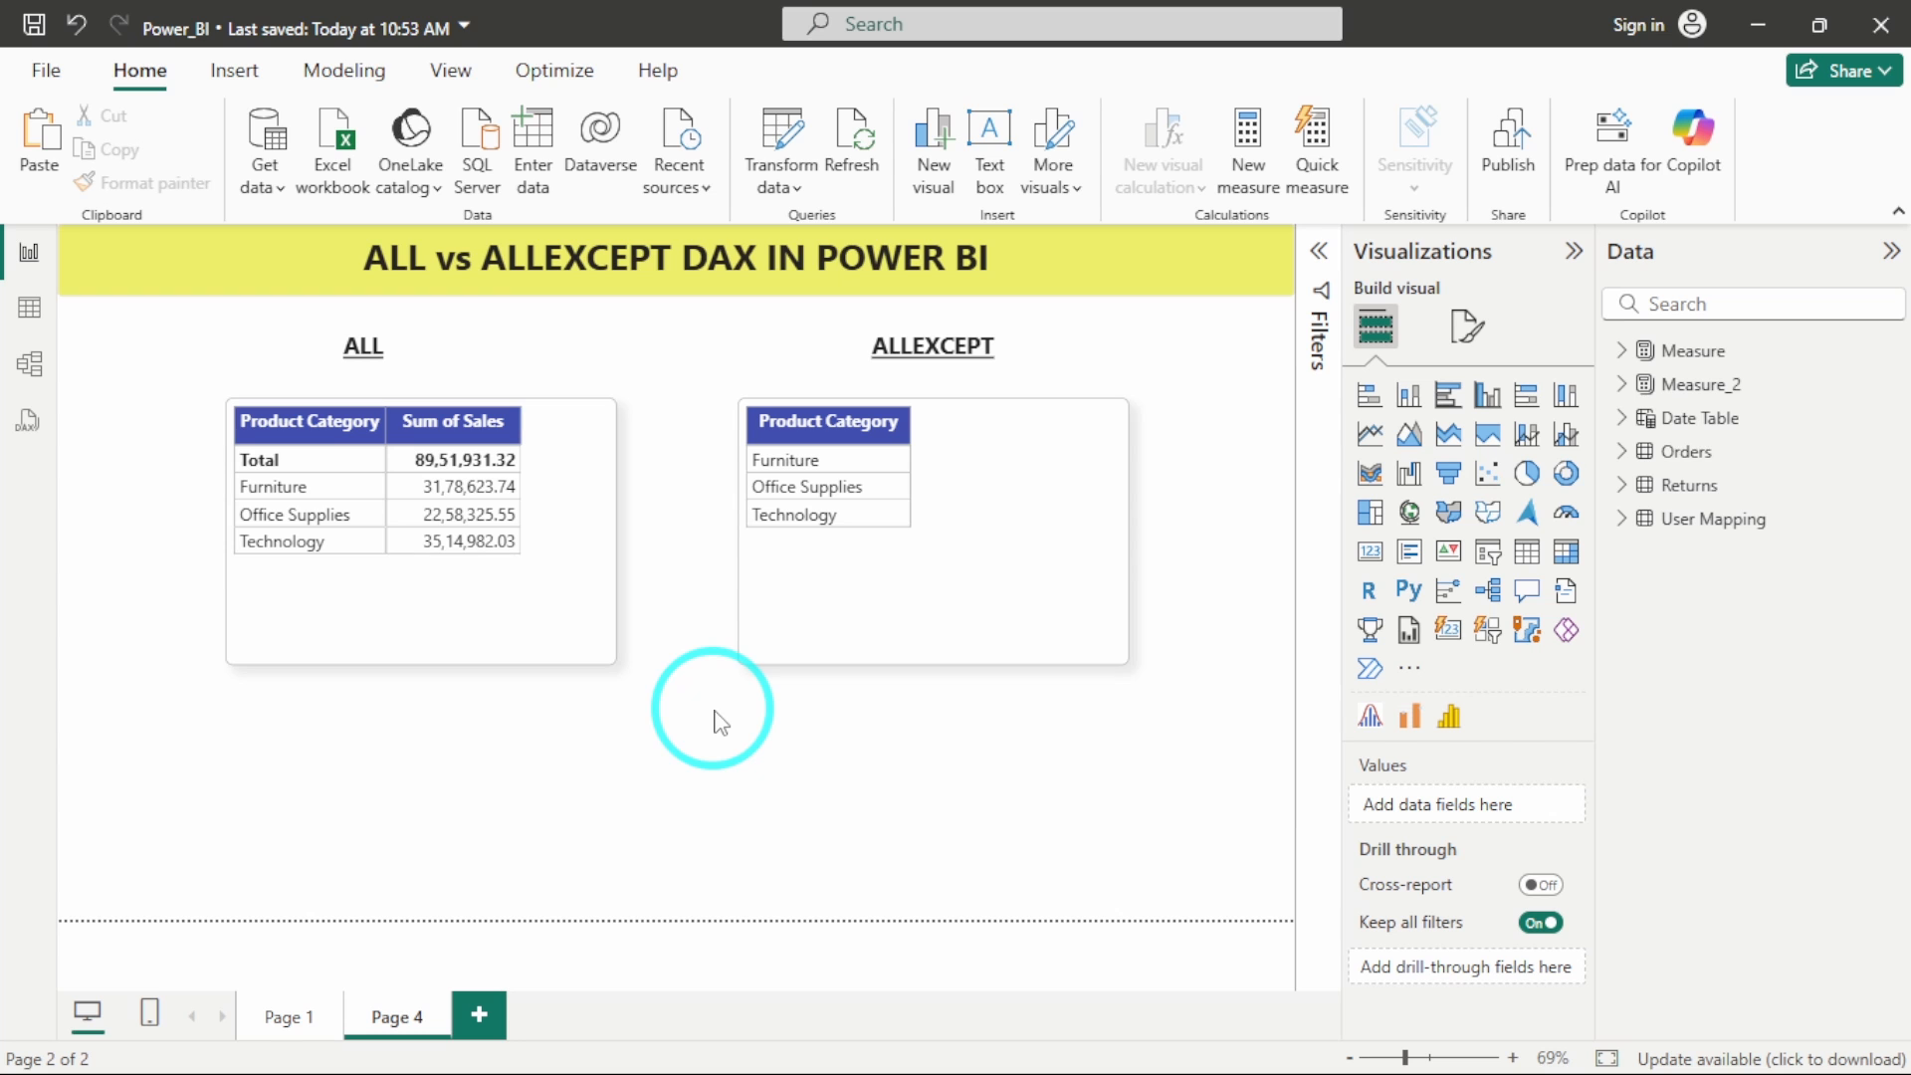
Start a new measure named Sales (ALL) in the Measure table, with the matrix under the ALL heading selected
left_click(532, 639)
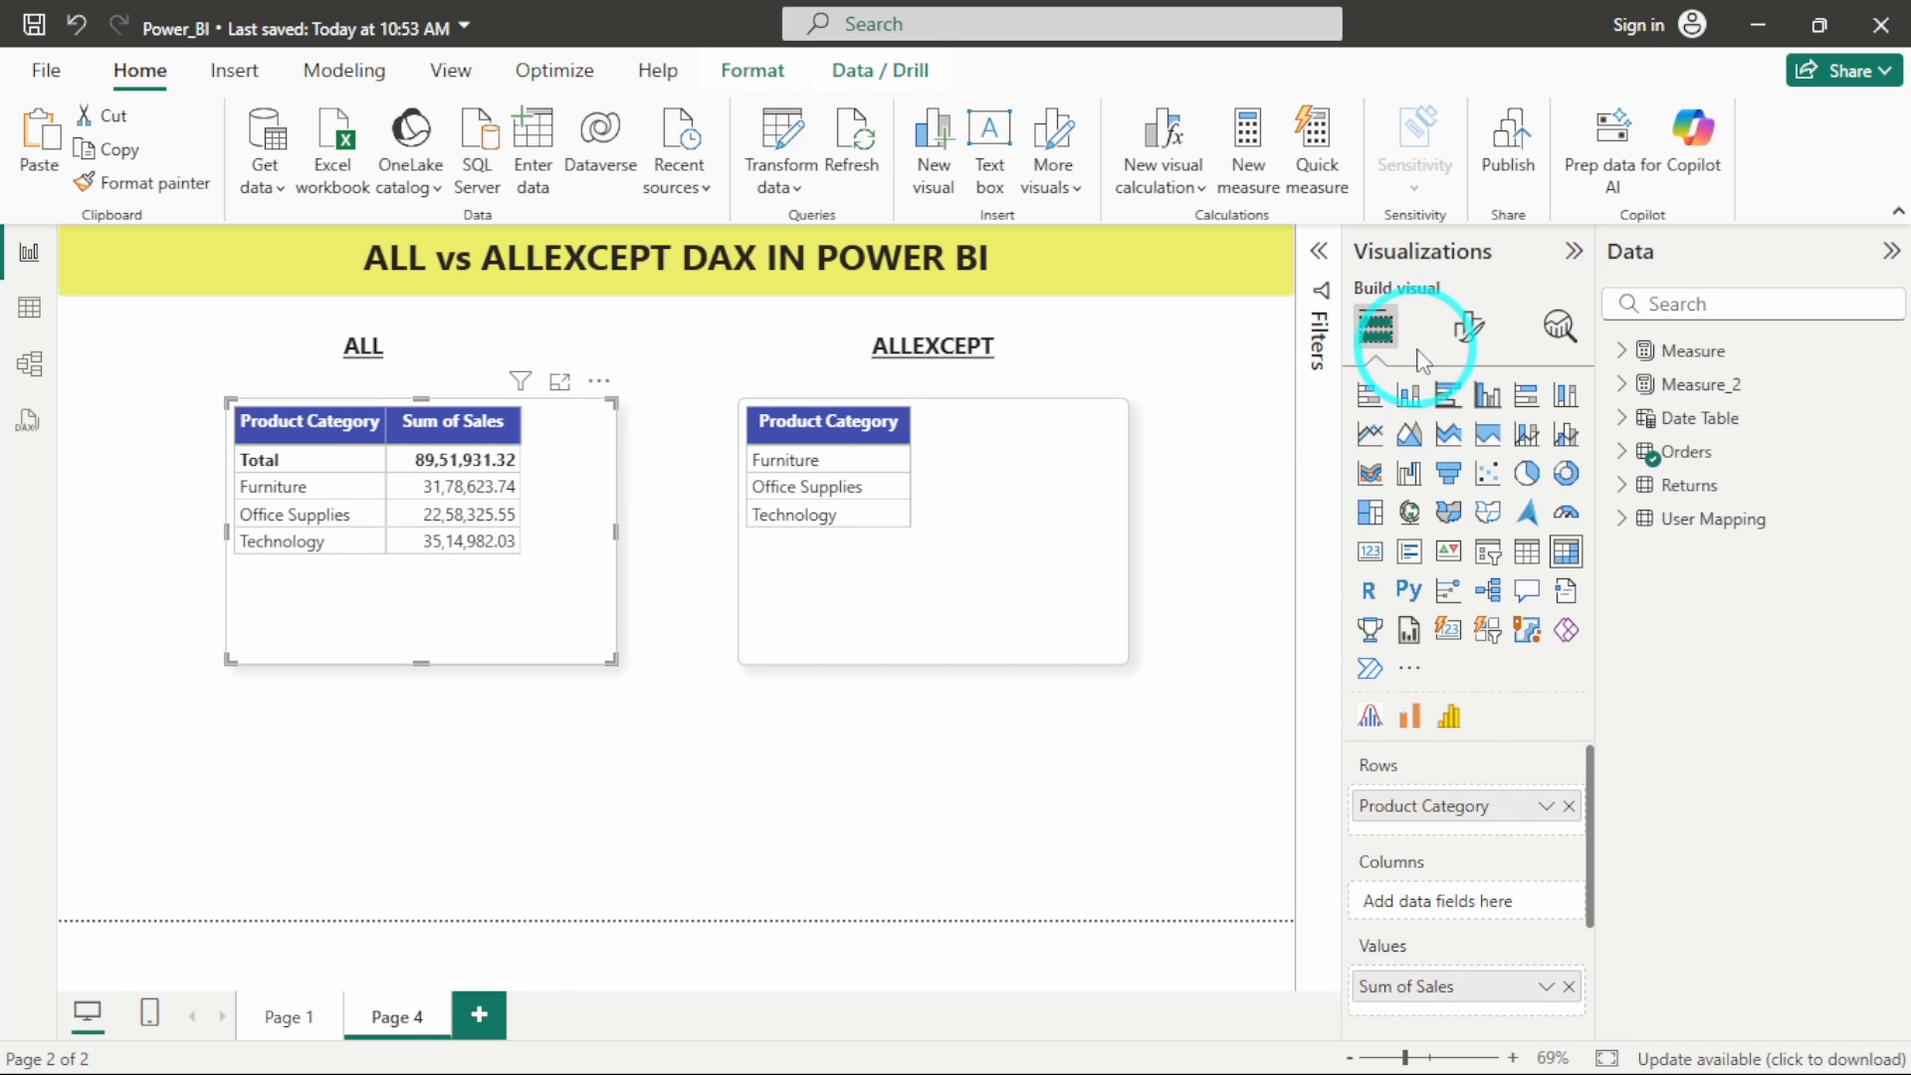
left_click(1879, 351)
left_click(1728, 407)
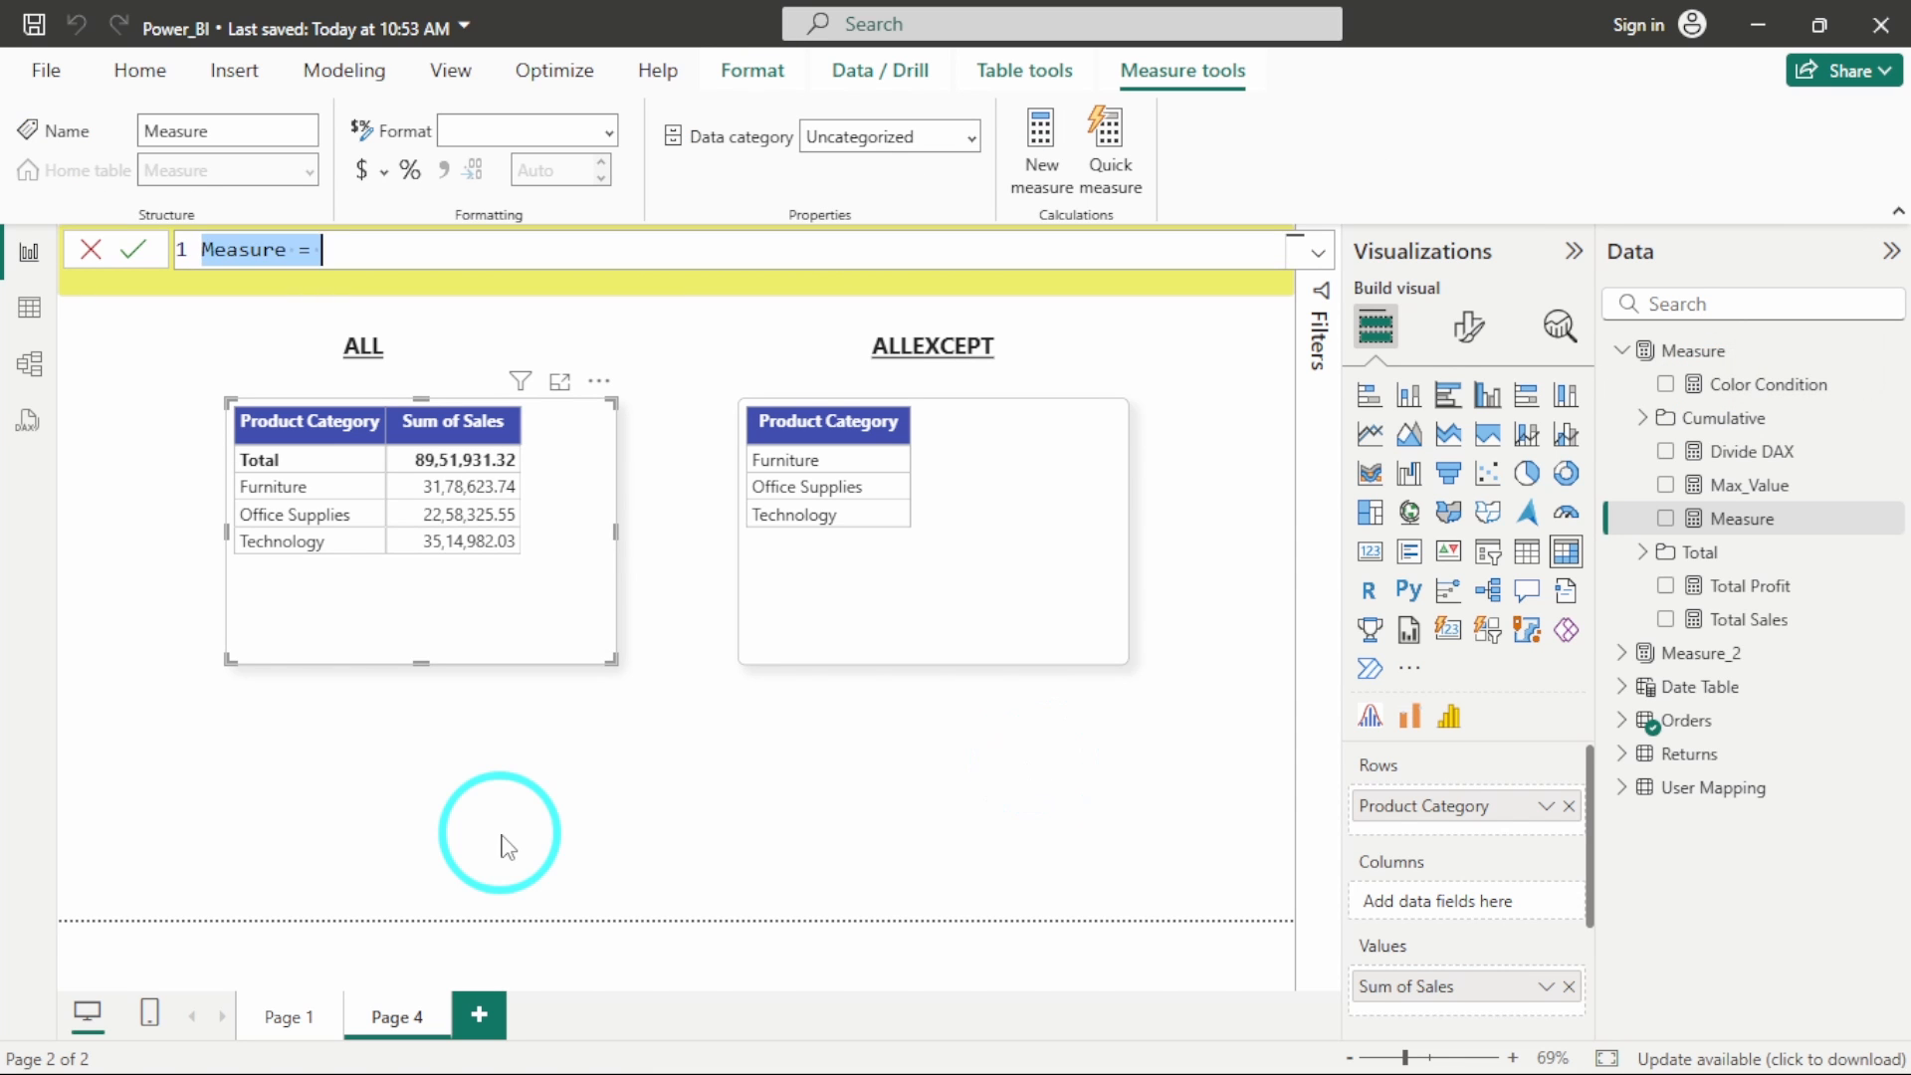
type("Sales (ALL) =")
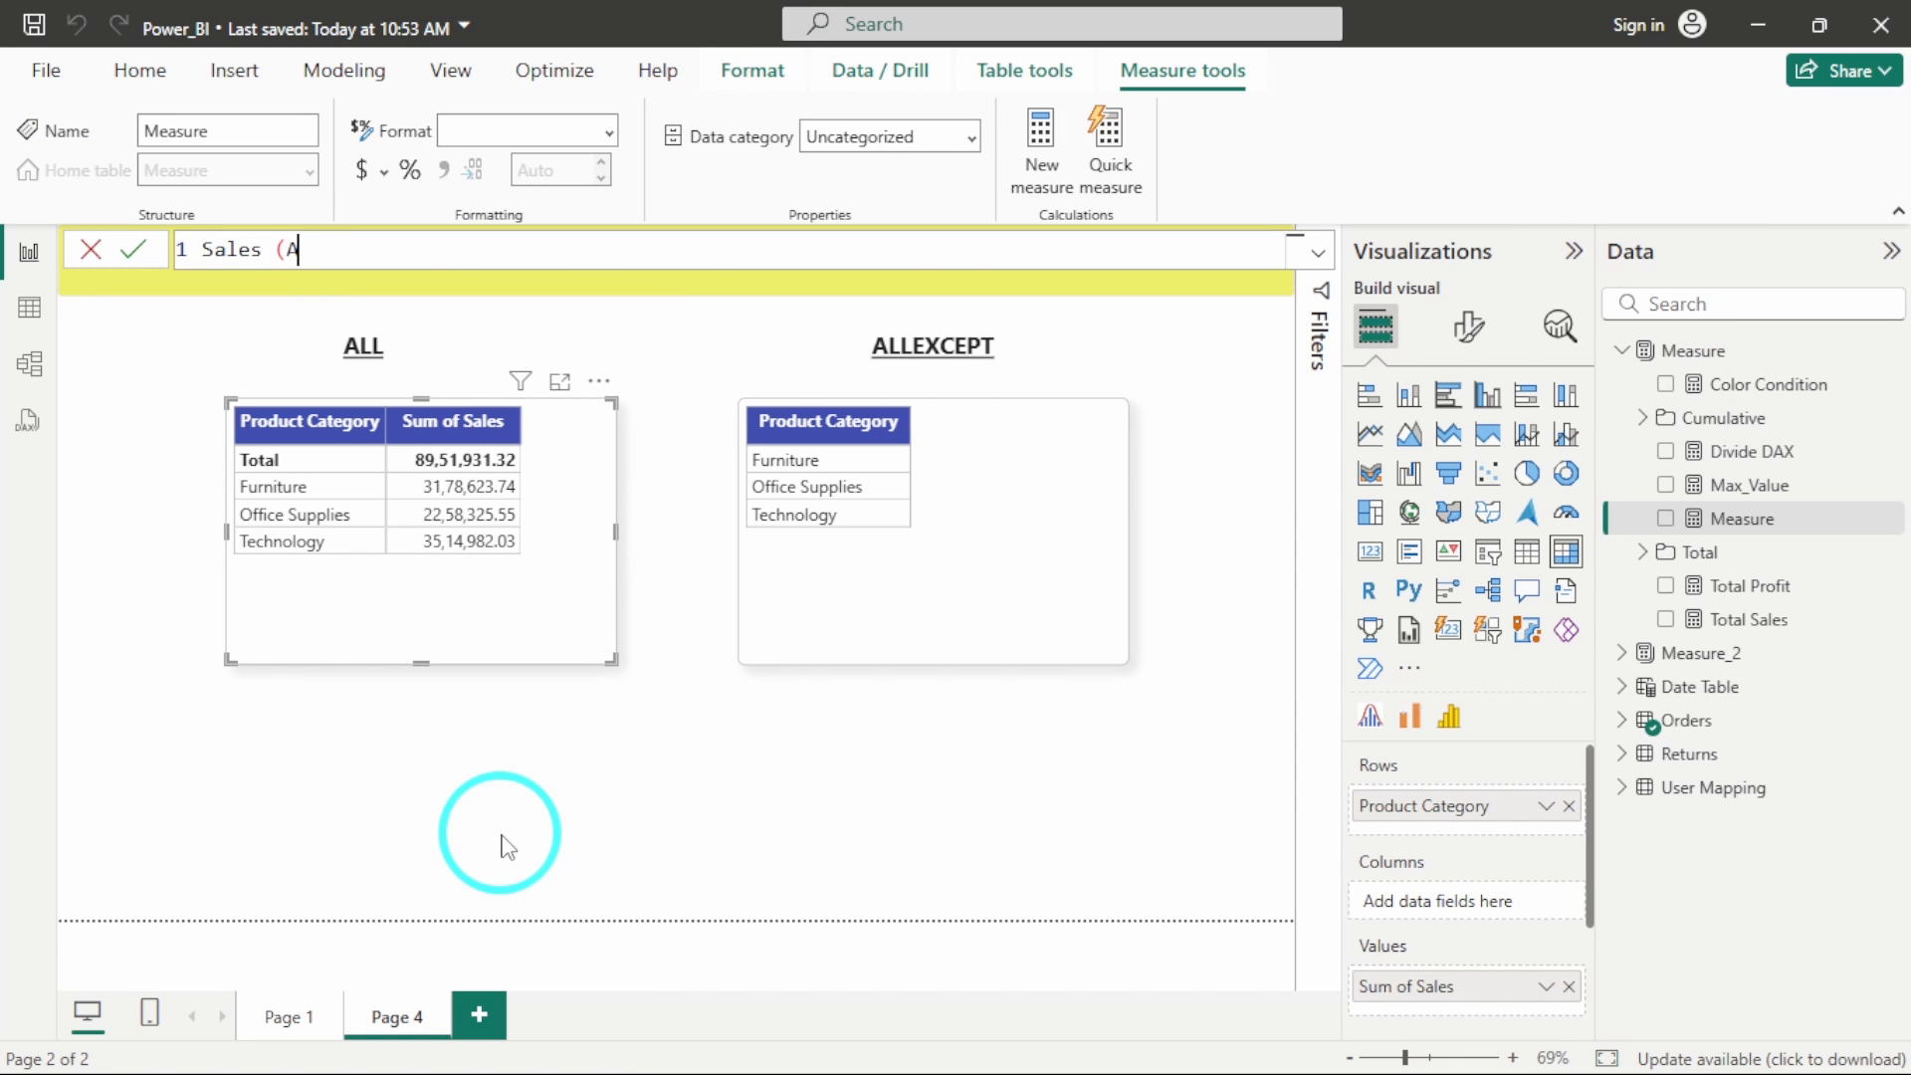
key("shift+Return")
key("shift+Return")
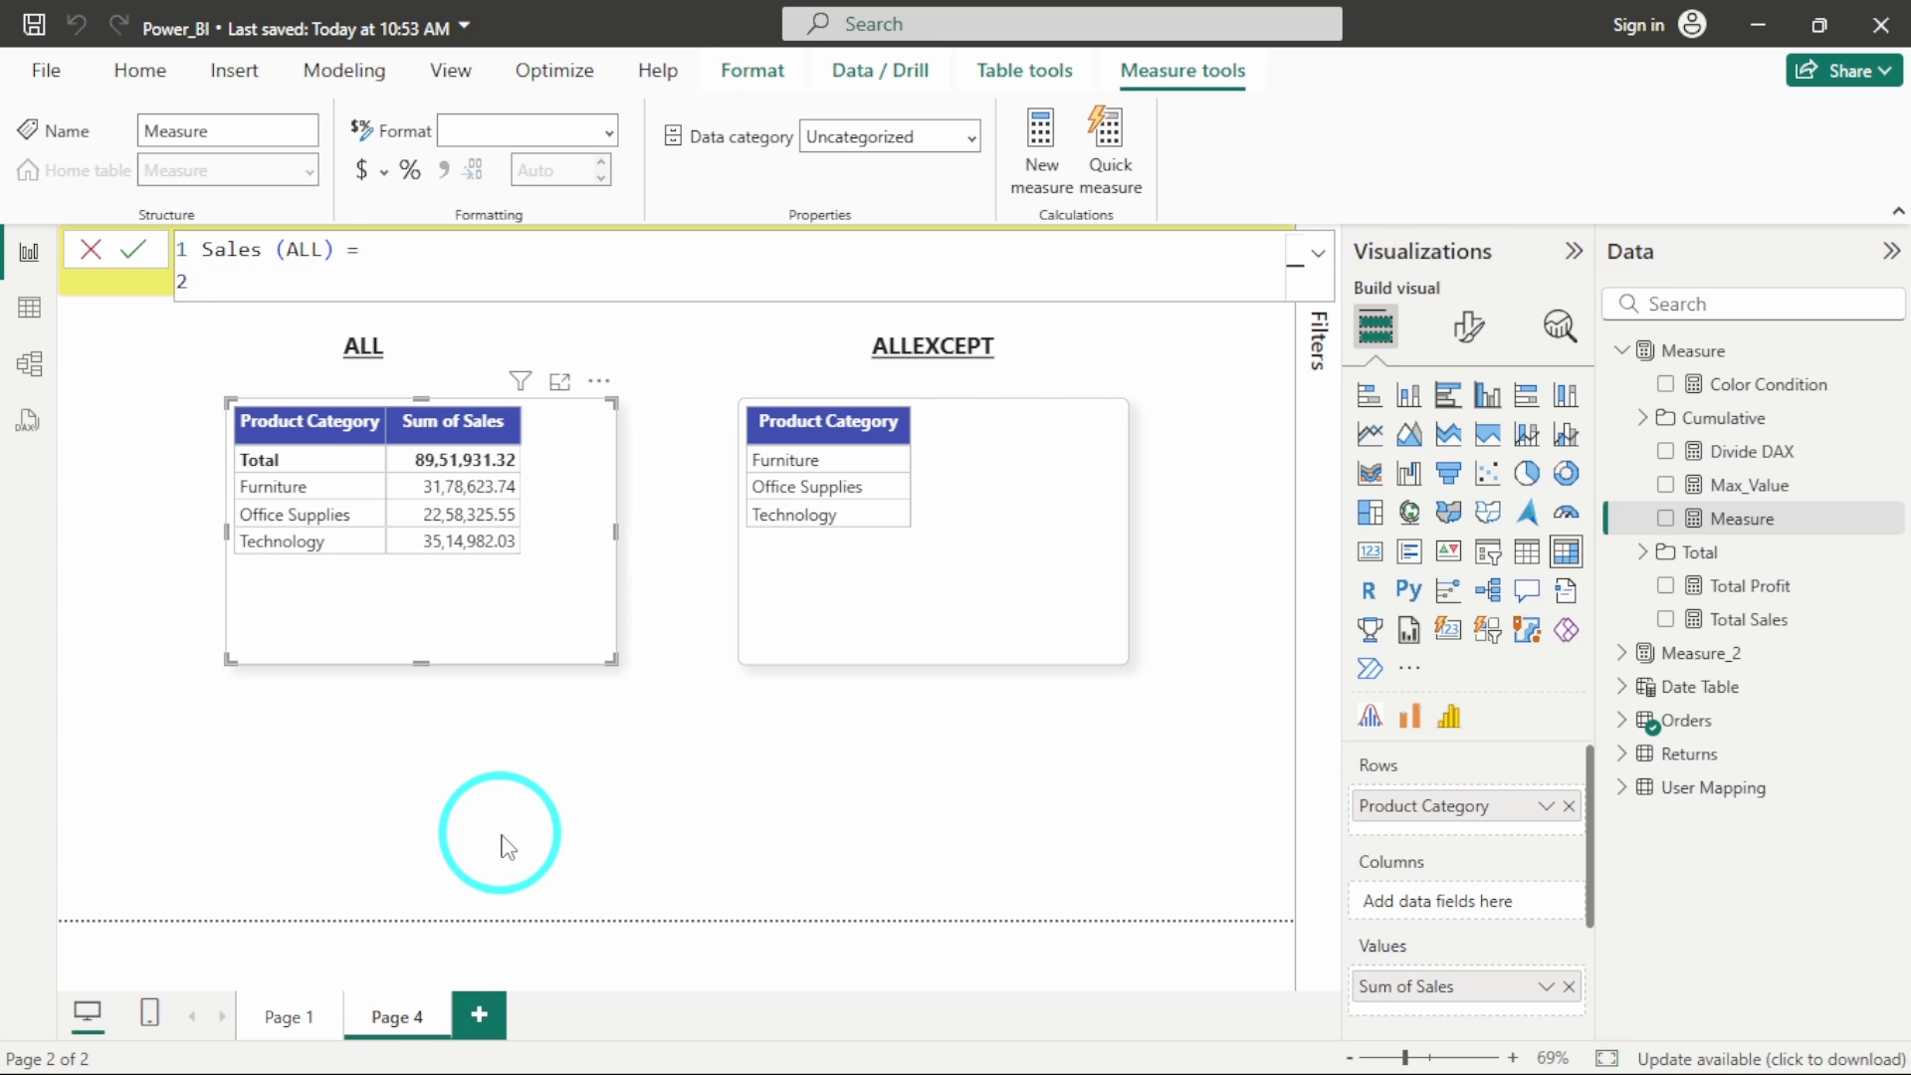
Define the Sales (ALL) measure as CALCULATE(SUM(Orders[Sales]), ALL(Orders)) and commit the formula
type("CALCUL")
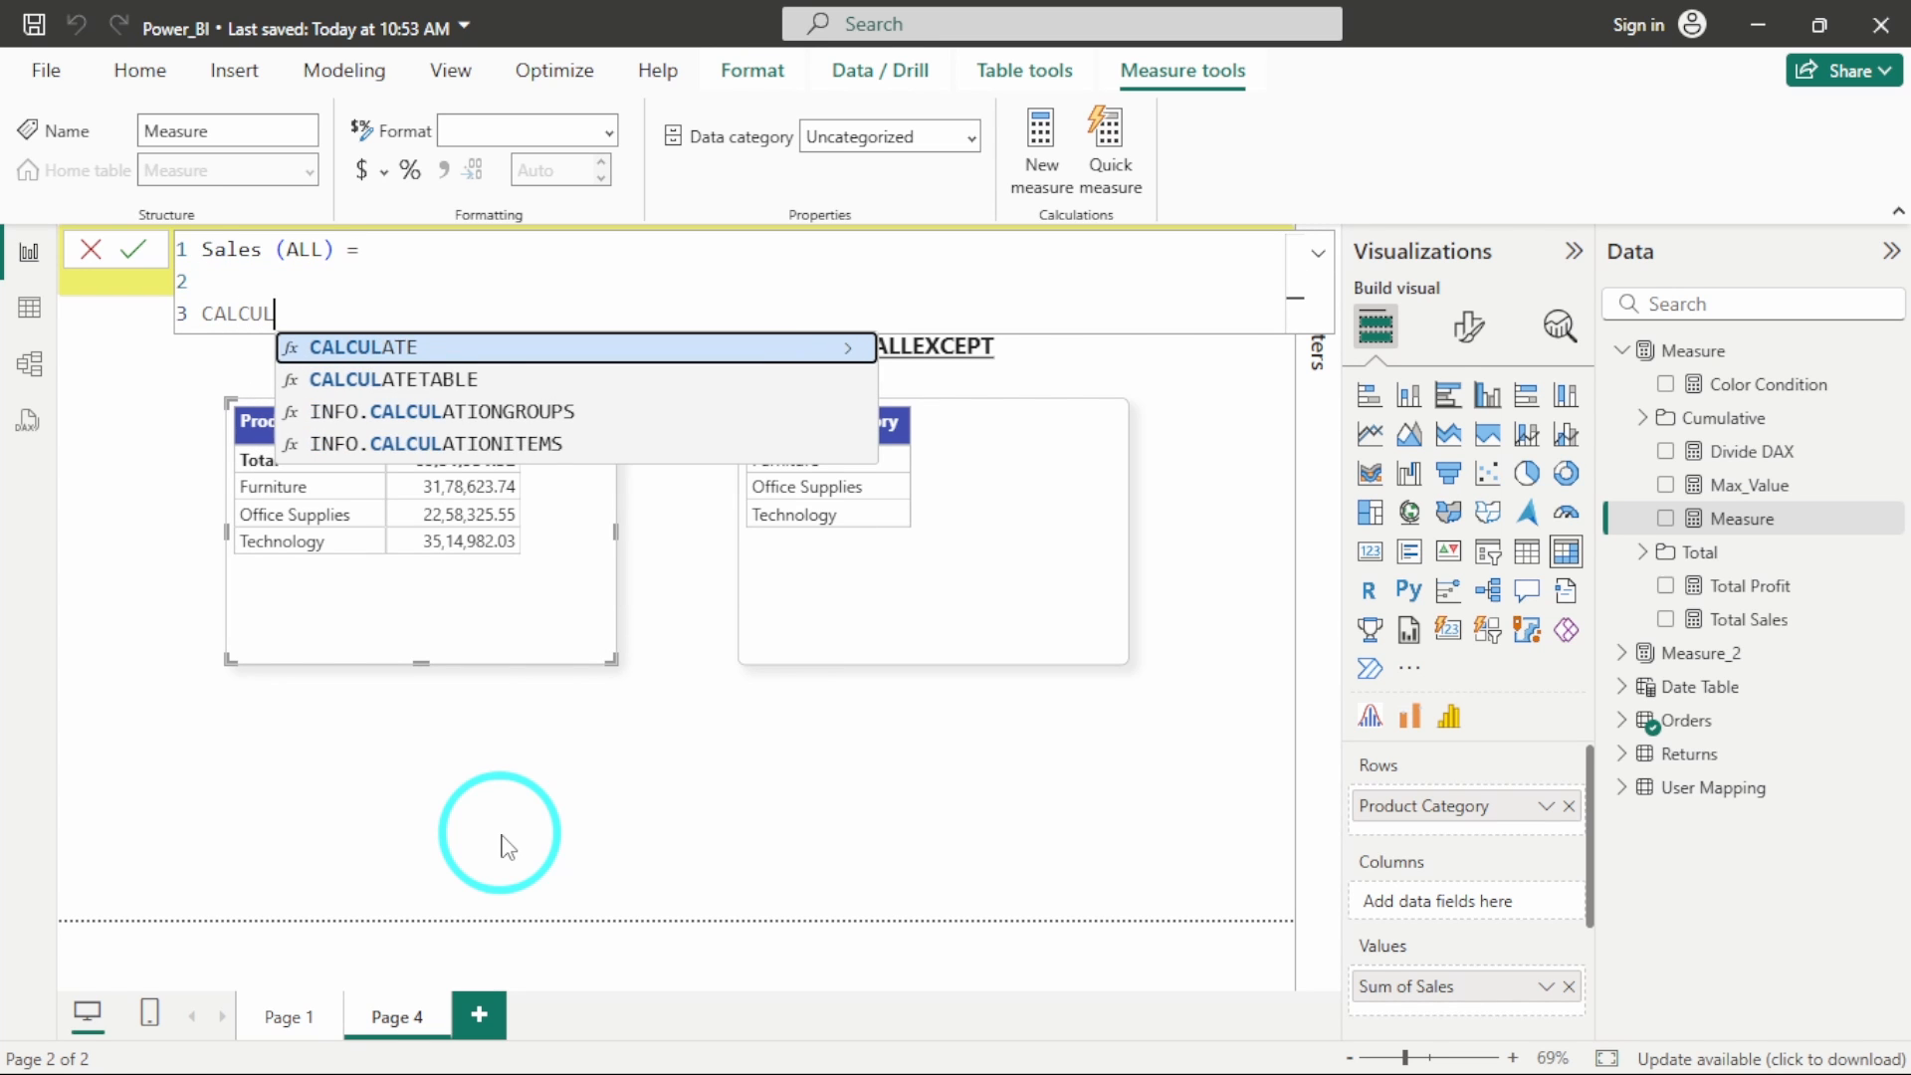
key("Tab")
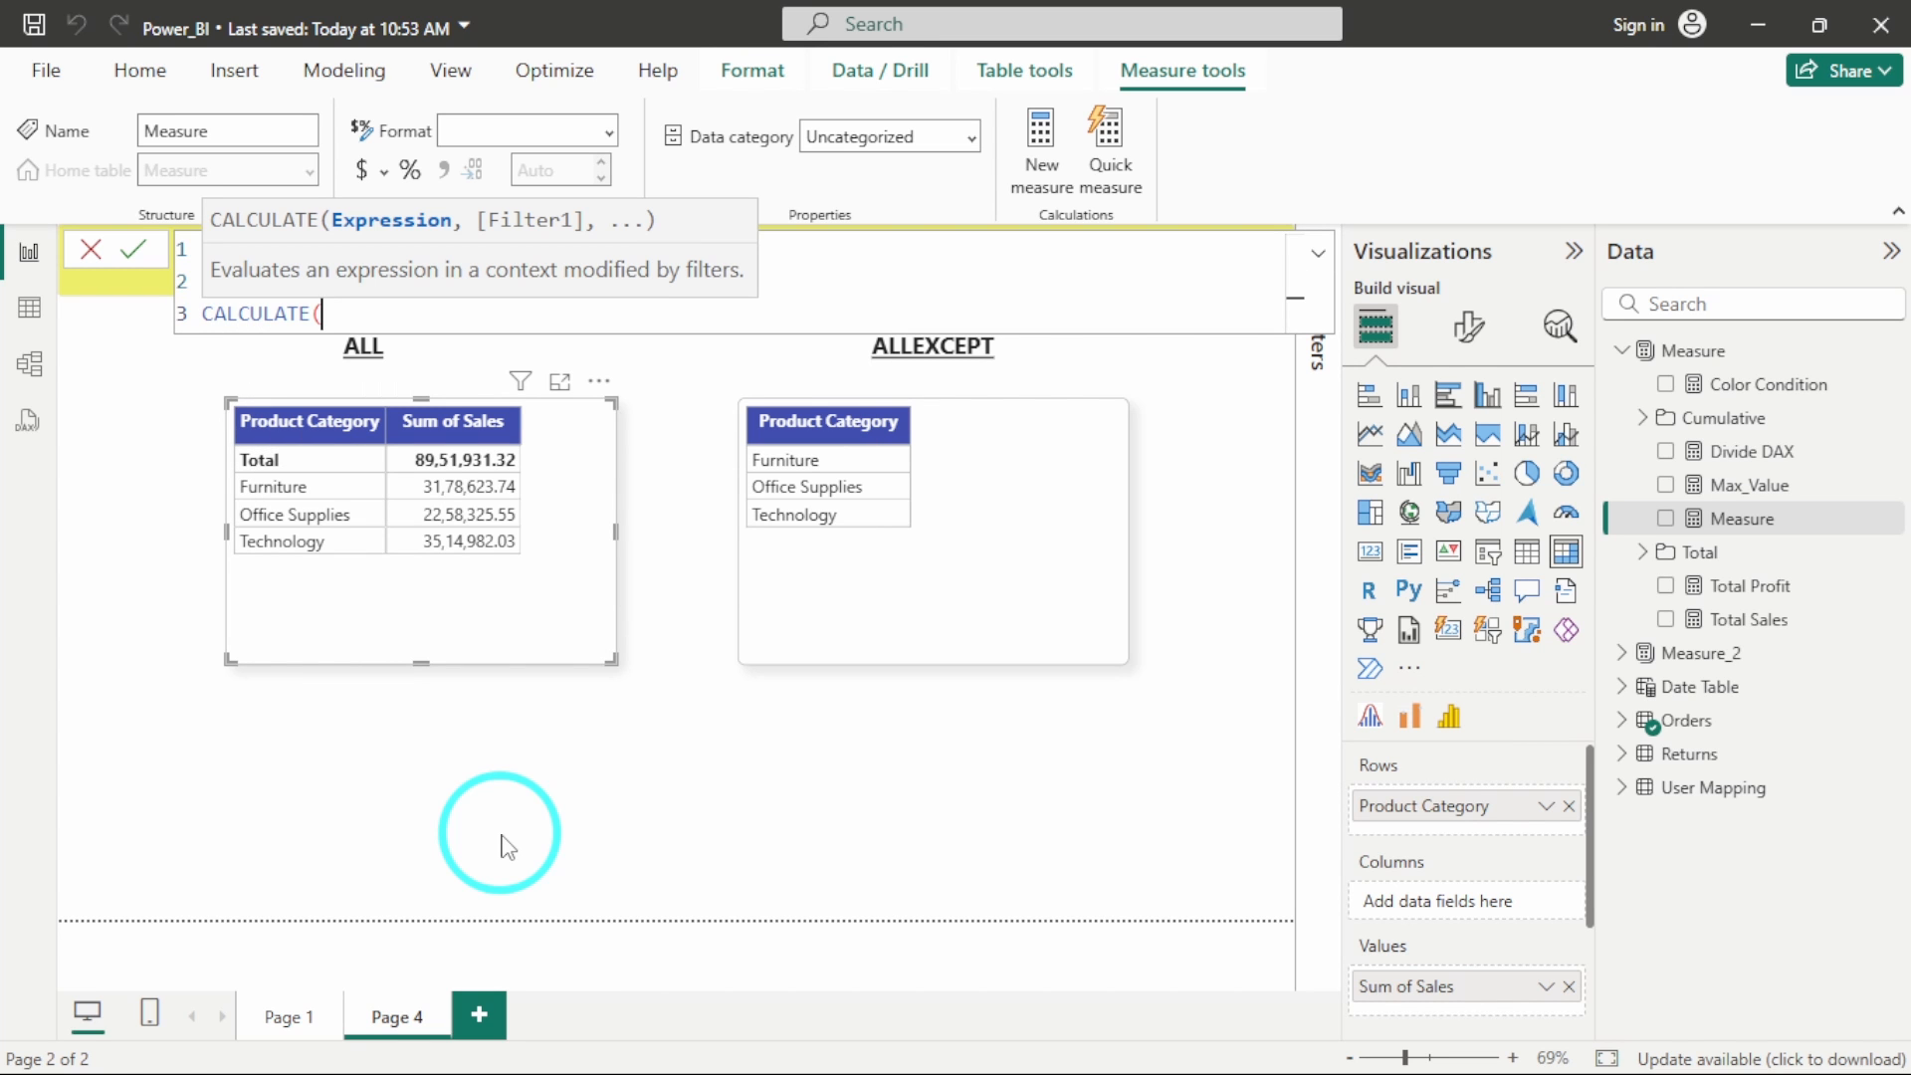
type("SUM")
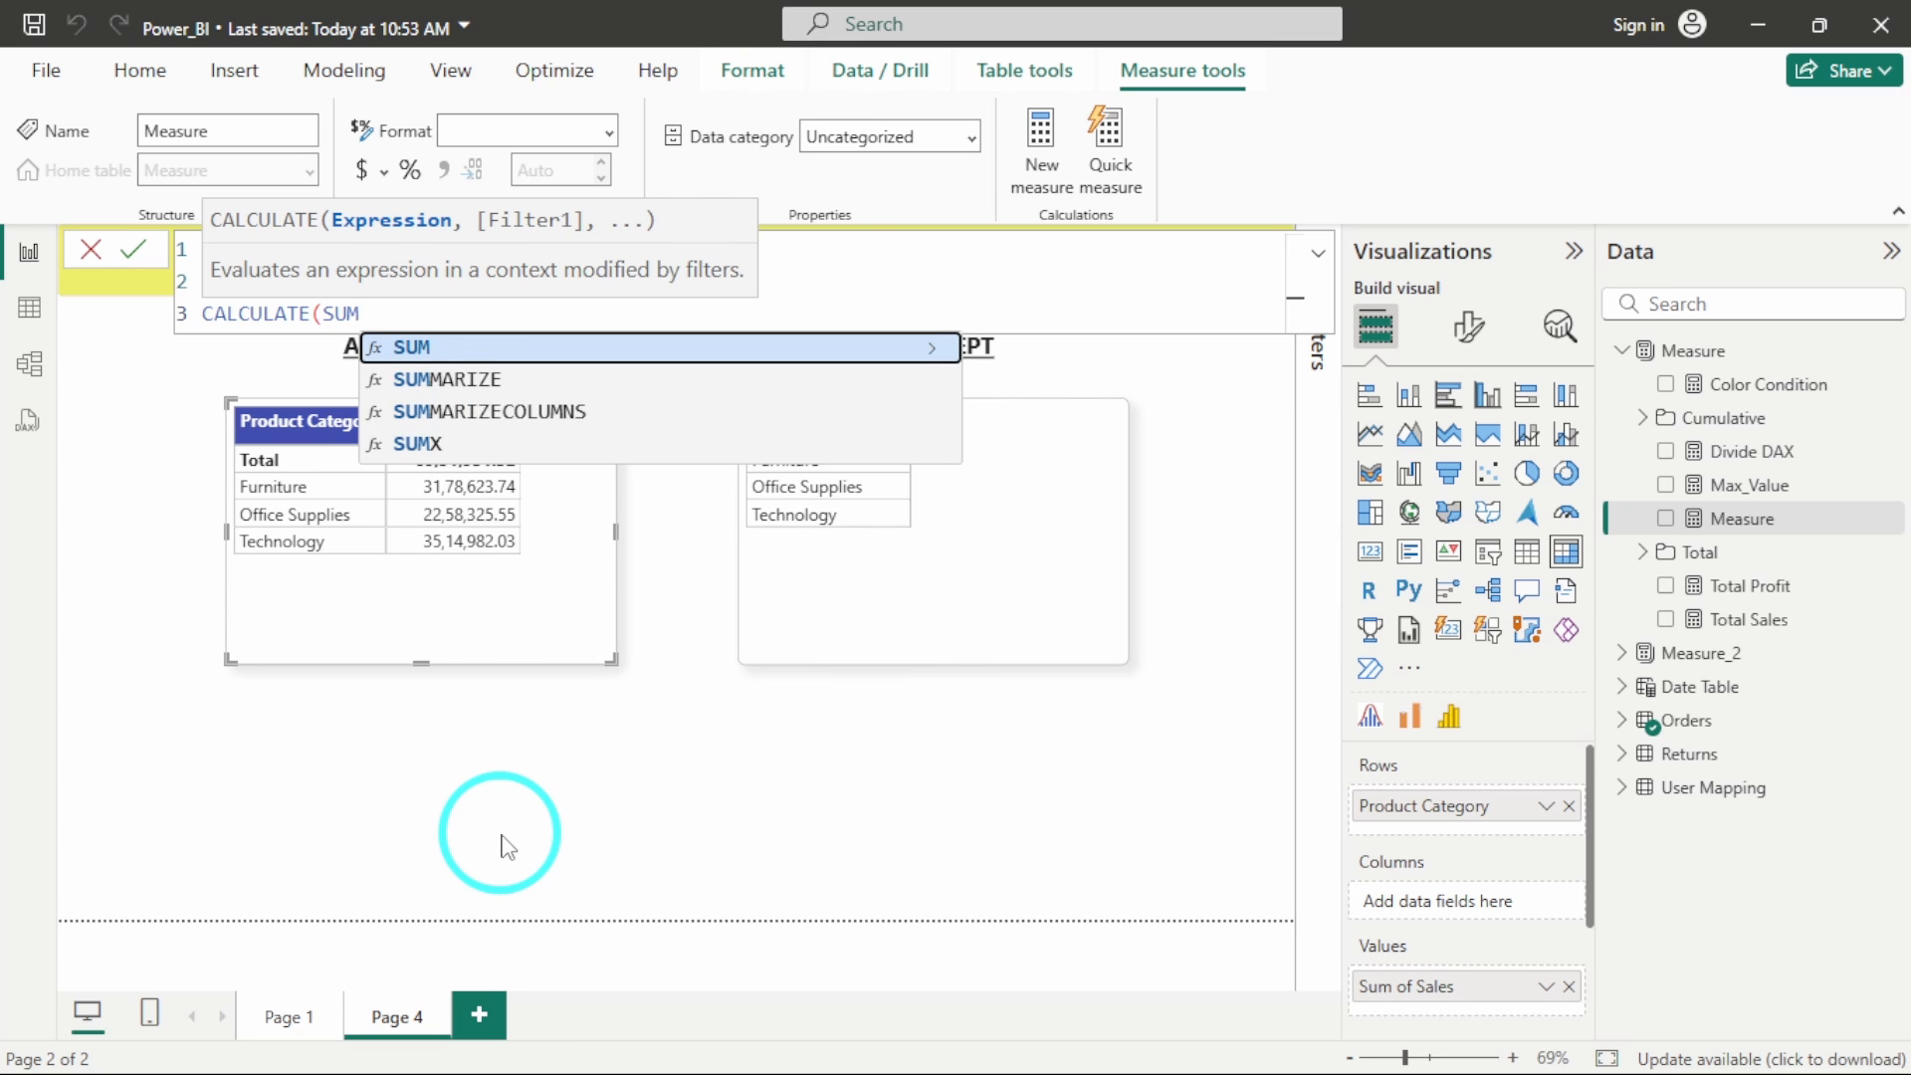
key("Tab")
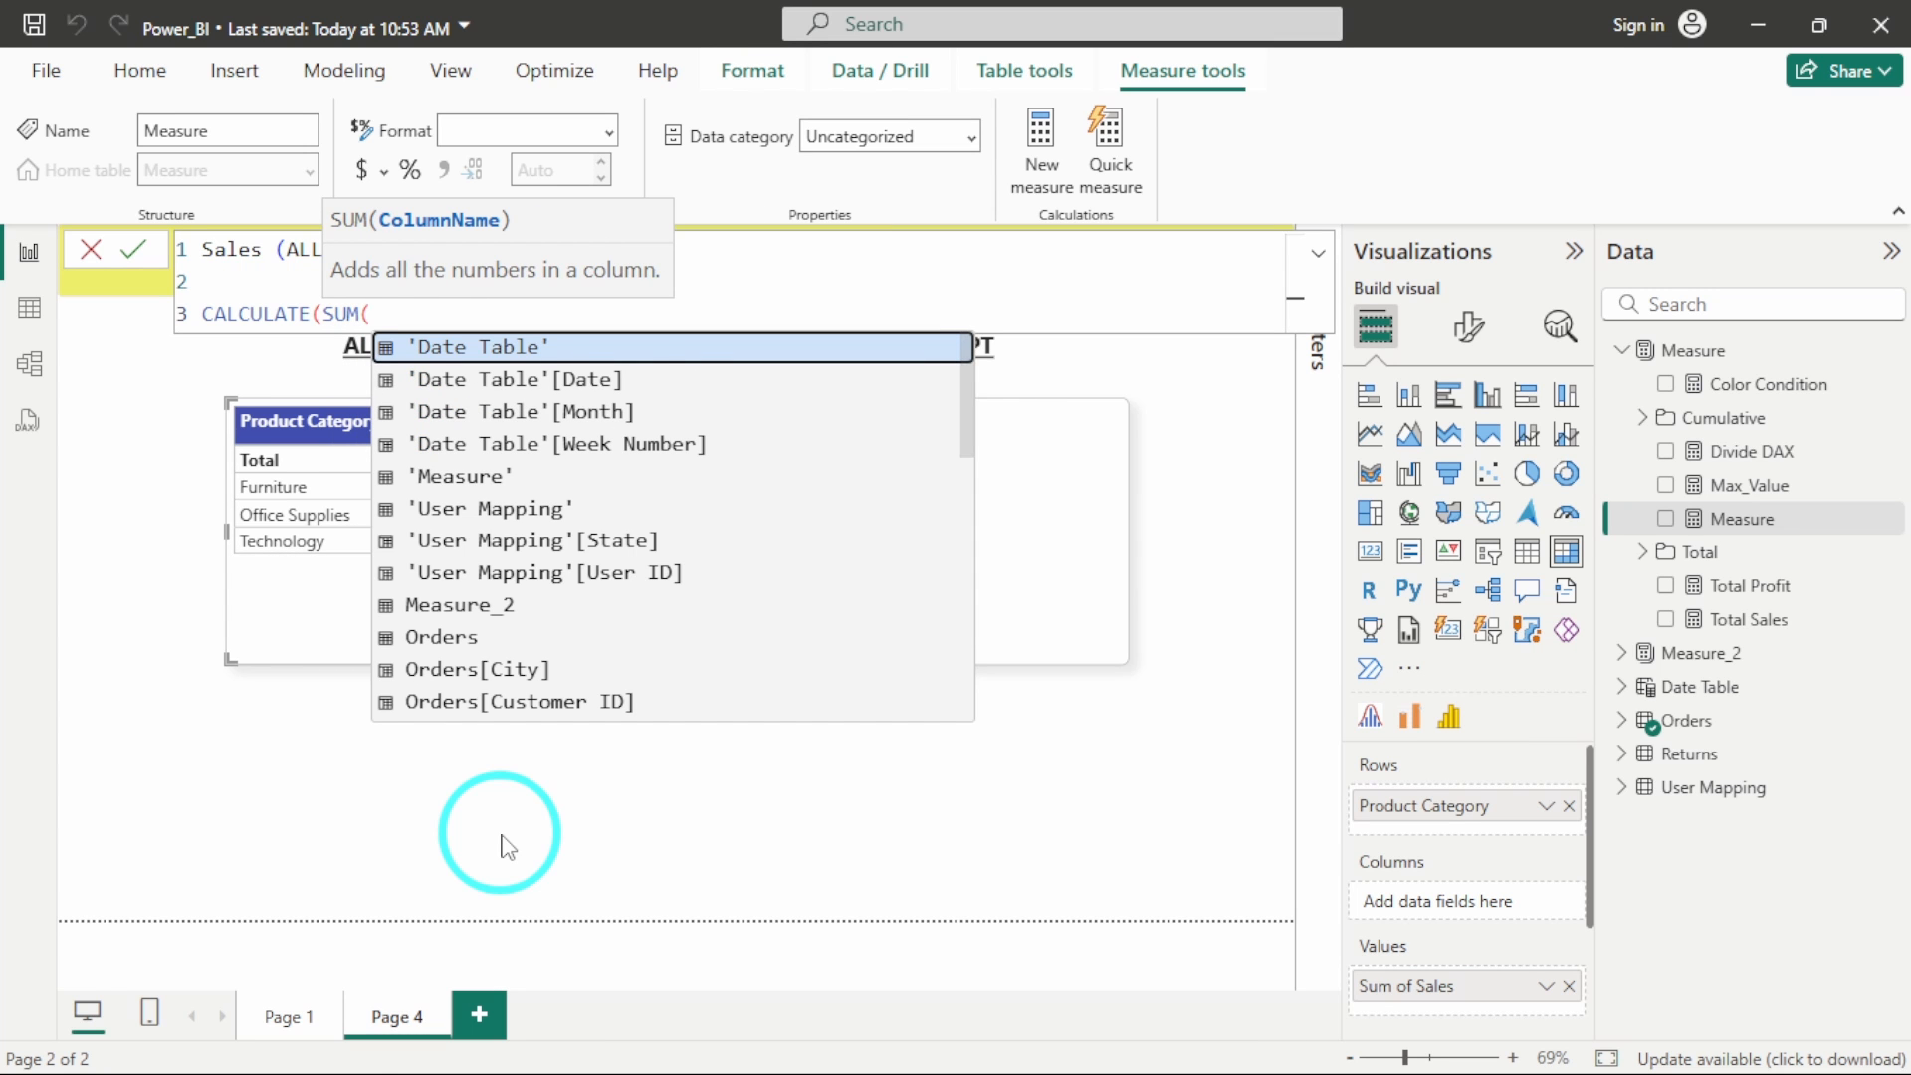
type("Orders[Sales]),")
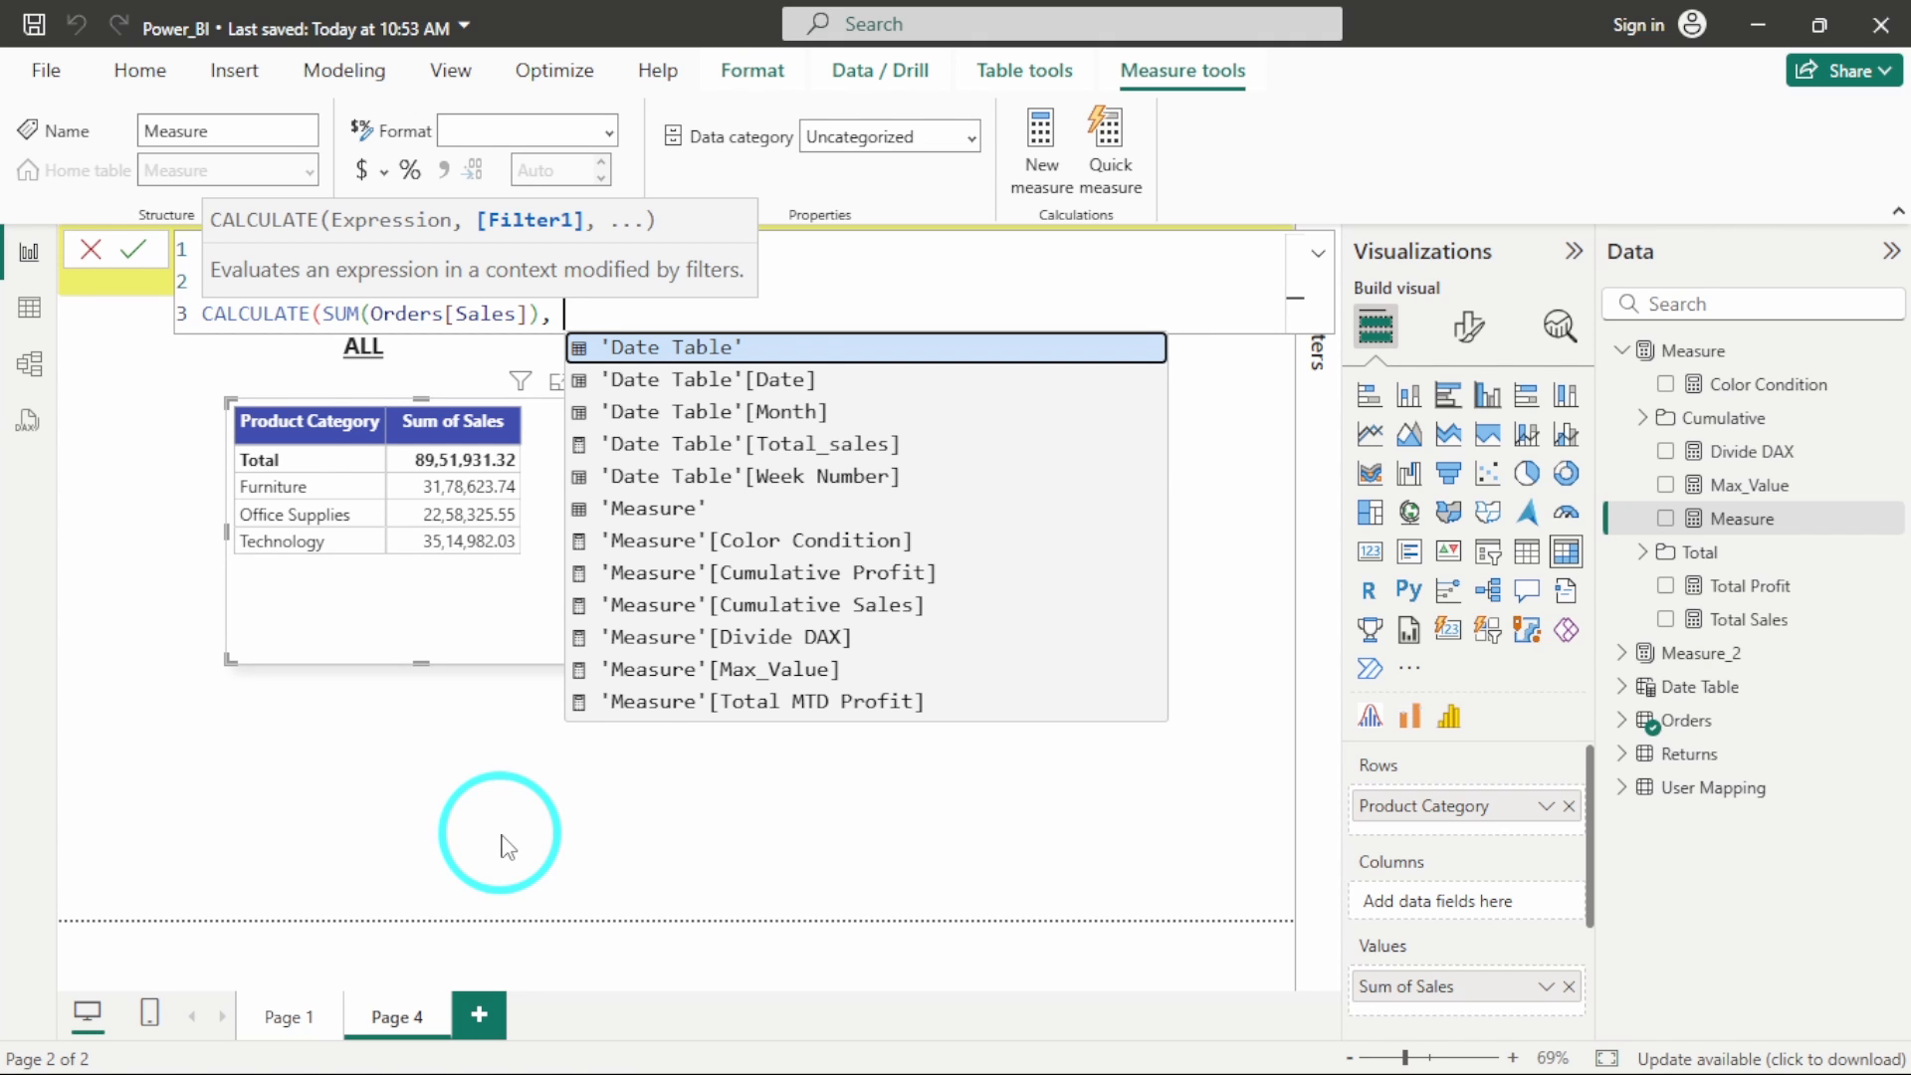
type(" ALL(")
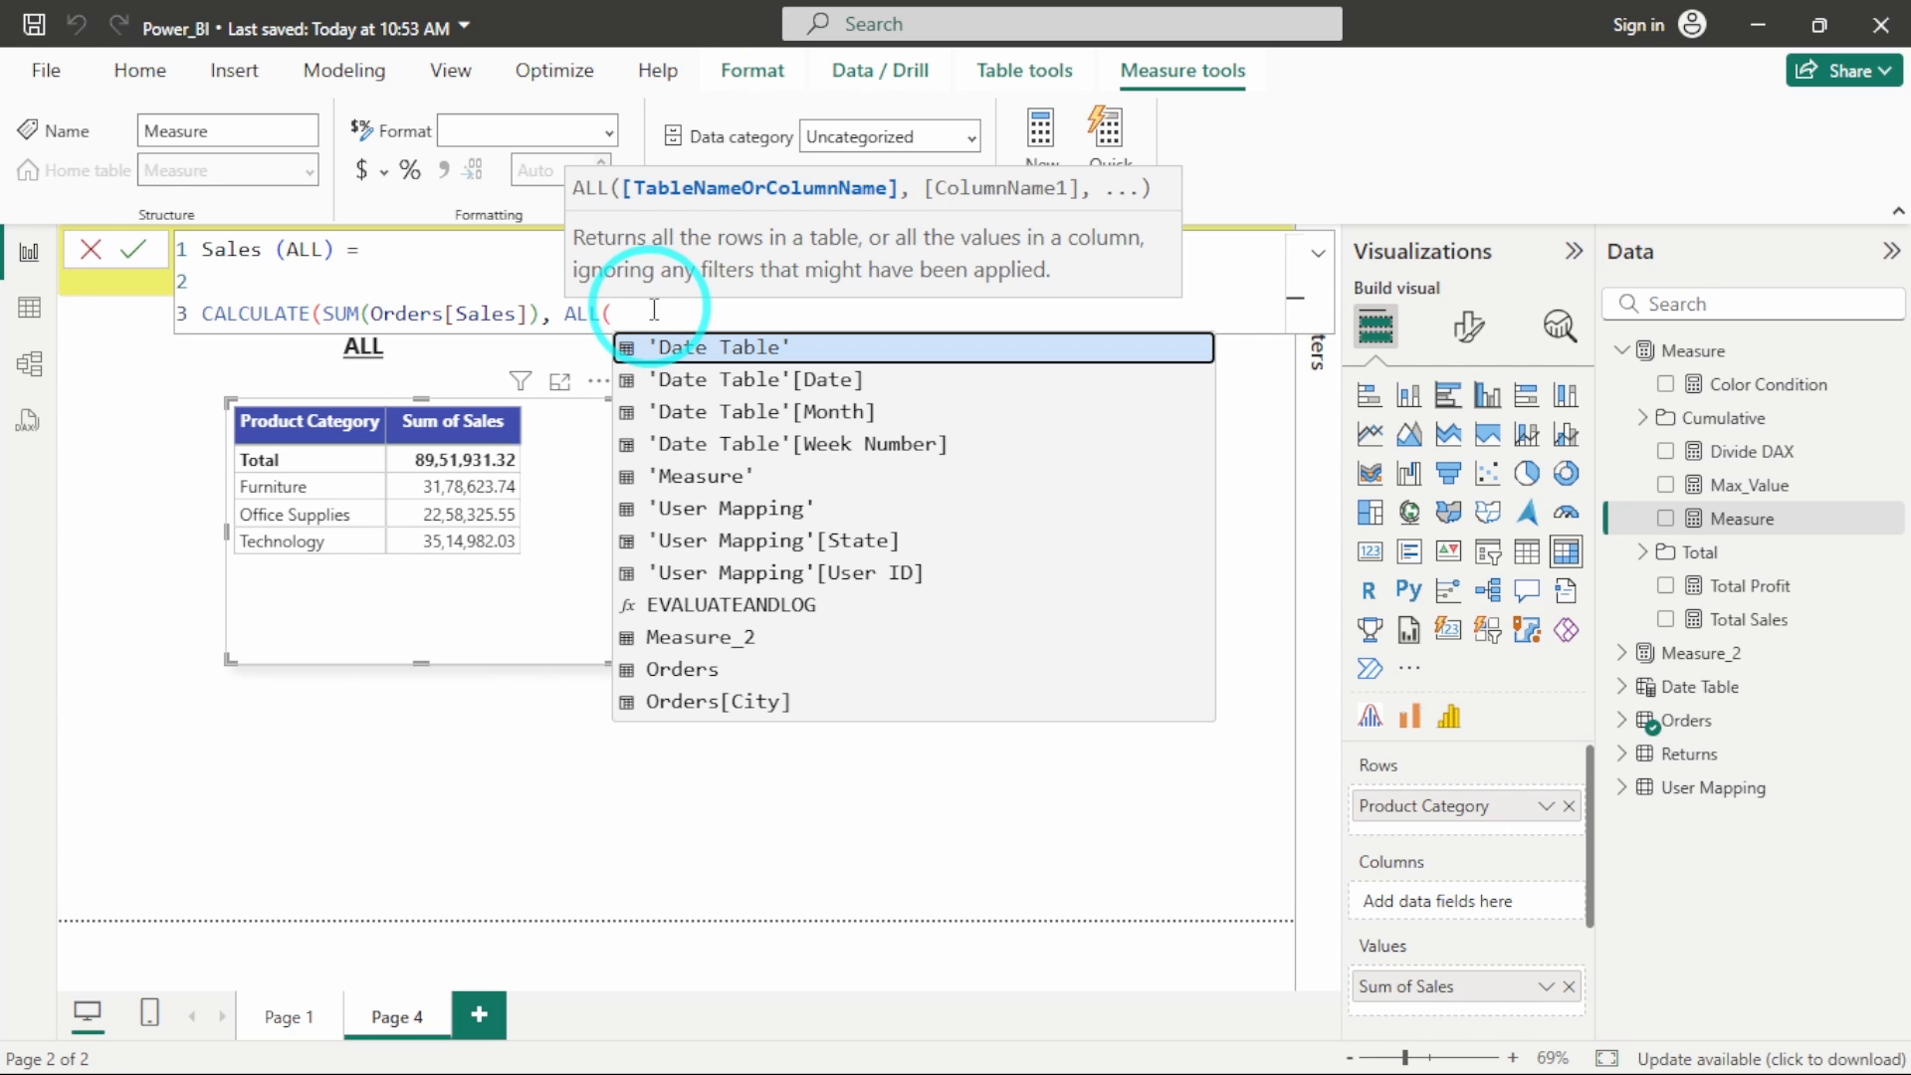
type("Orders")
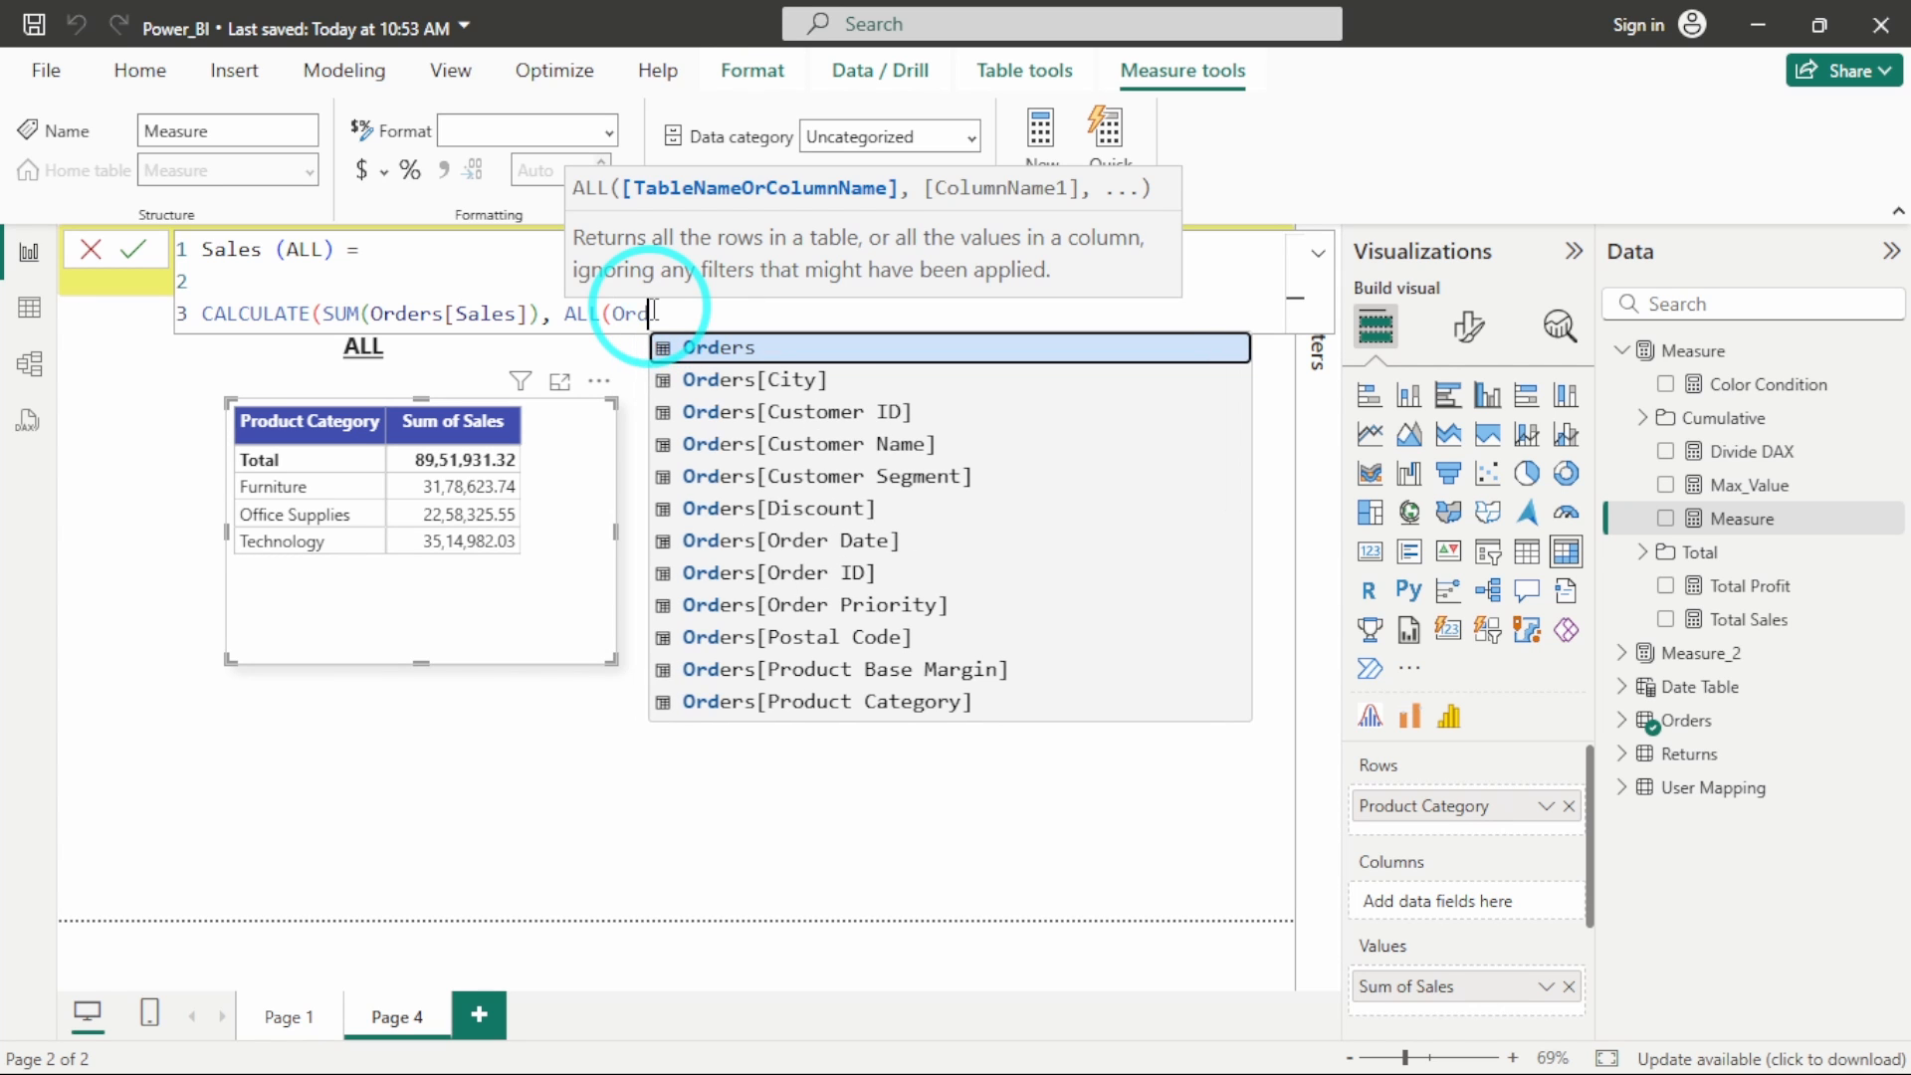
type("))")
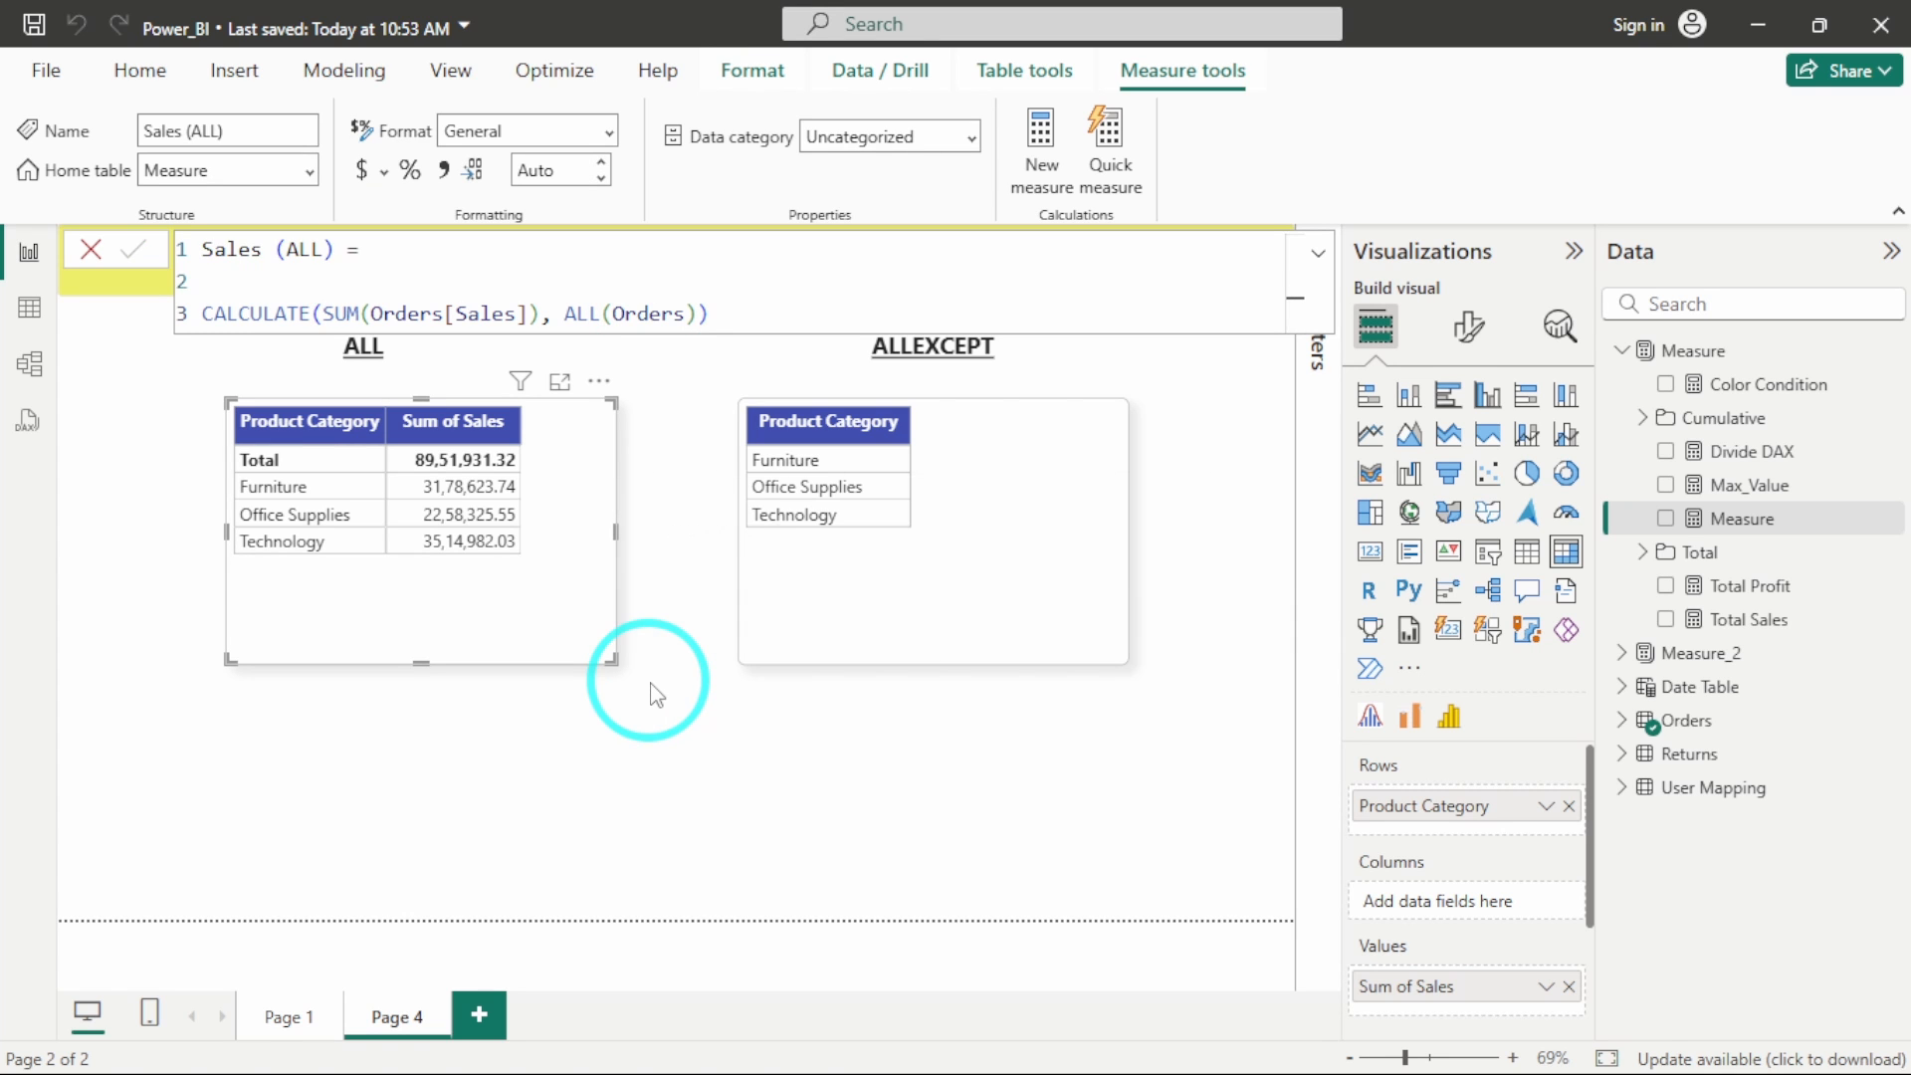
Add the Sales (ALL) measure to the values of the ALL matrix, below Sum of Sales
left_click(489, 635)
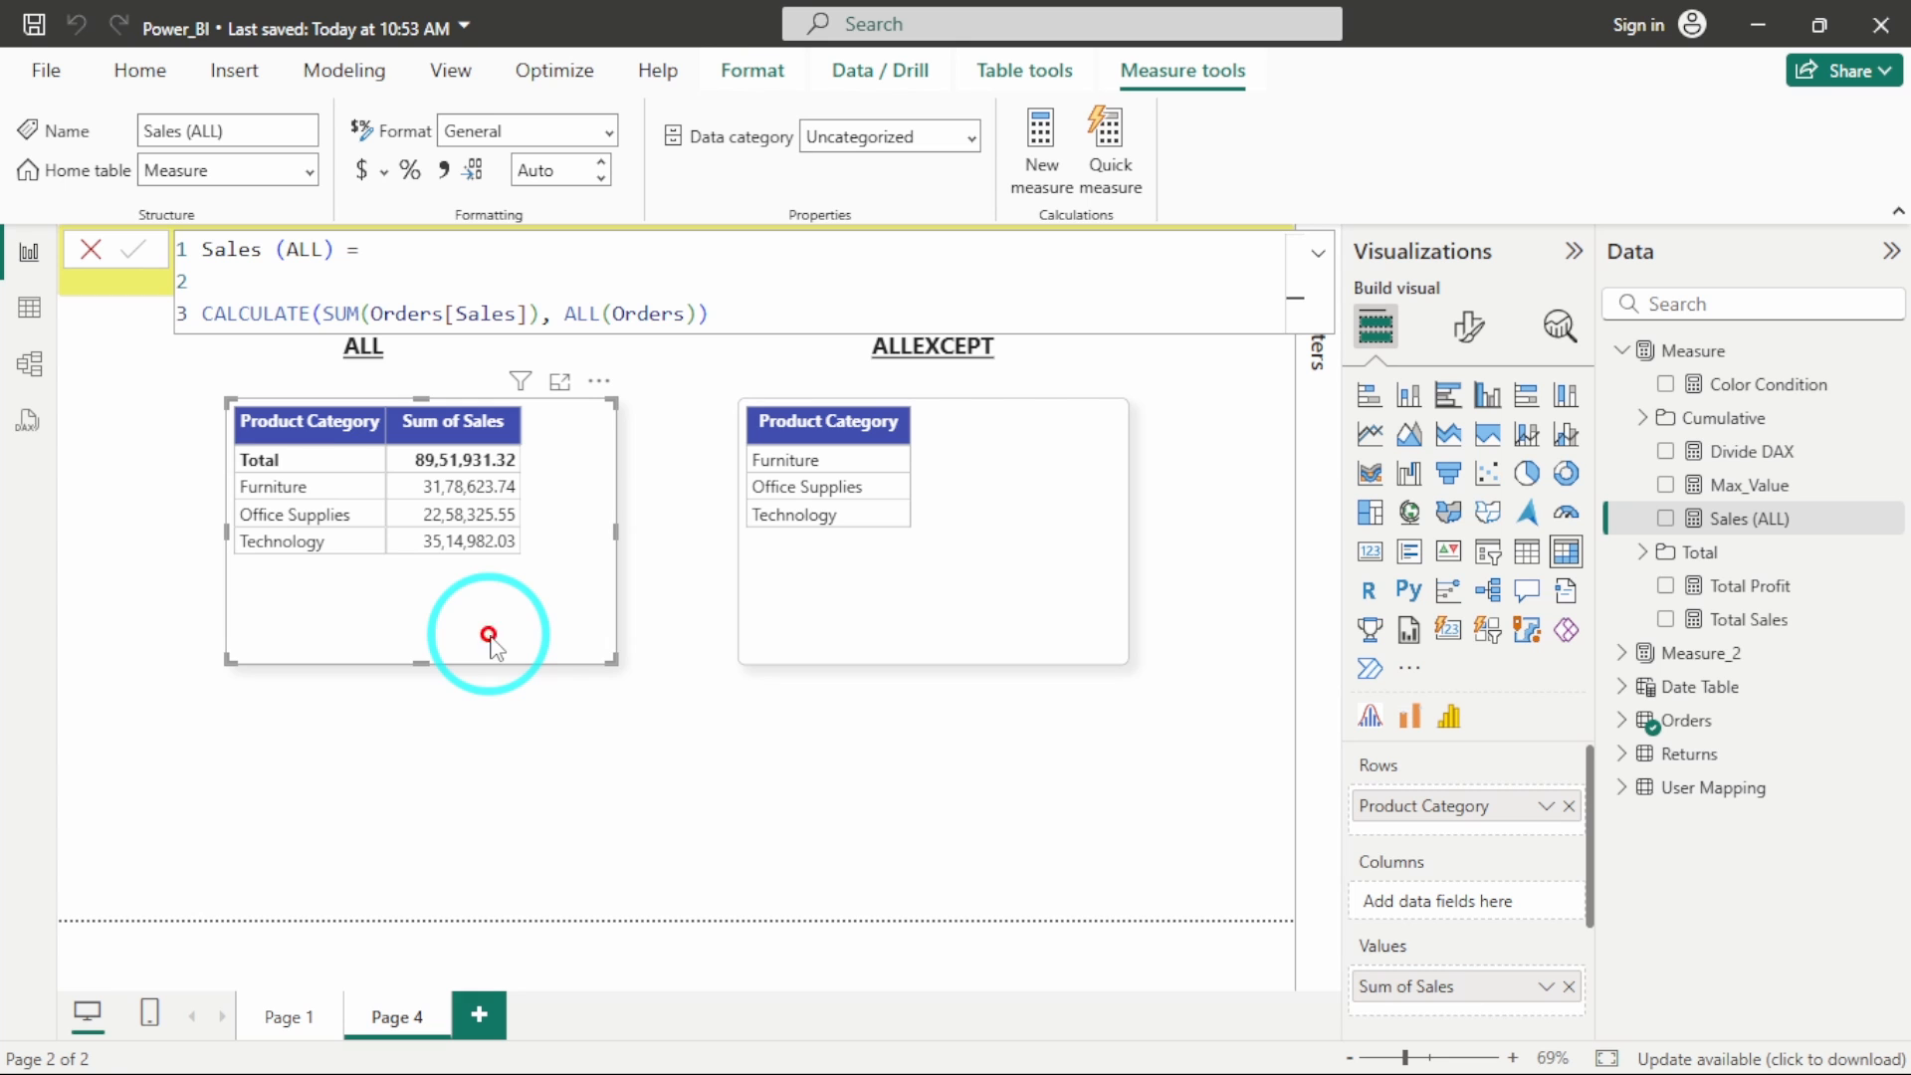
scroll(1481, 889, "down", 1)
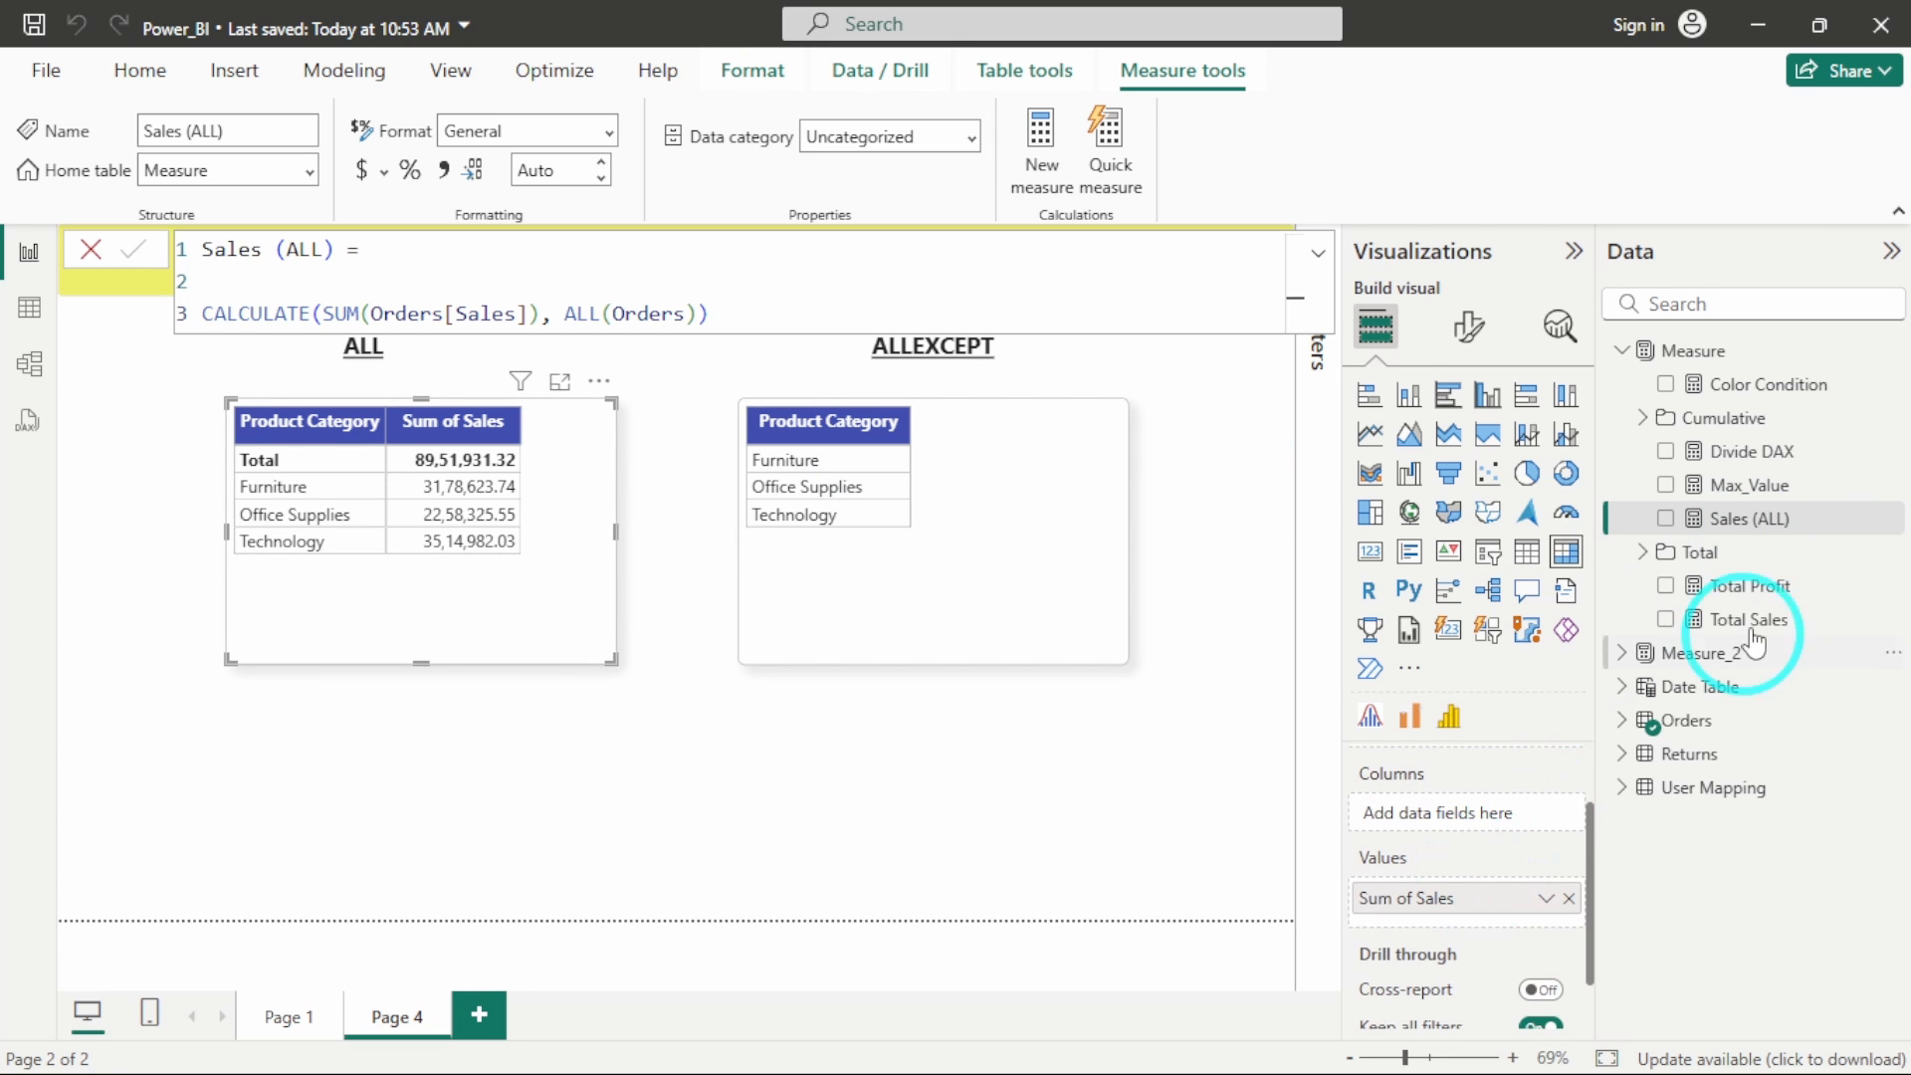
left_click_drag(1748, 518, 1453, 904)
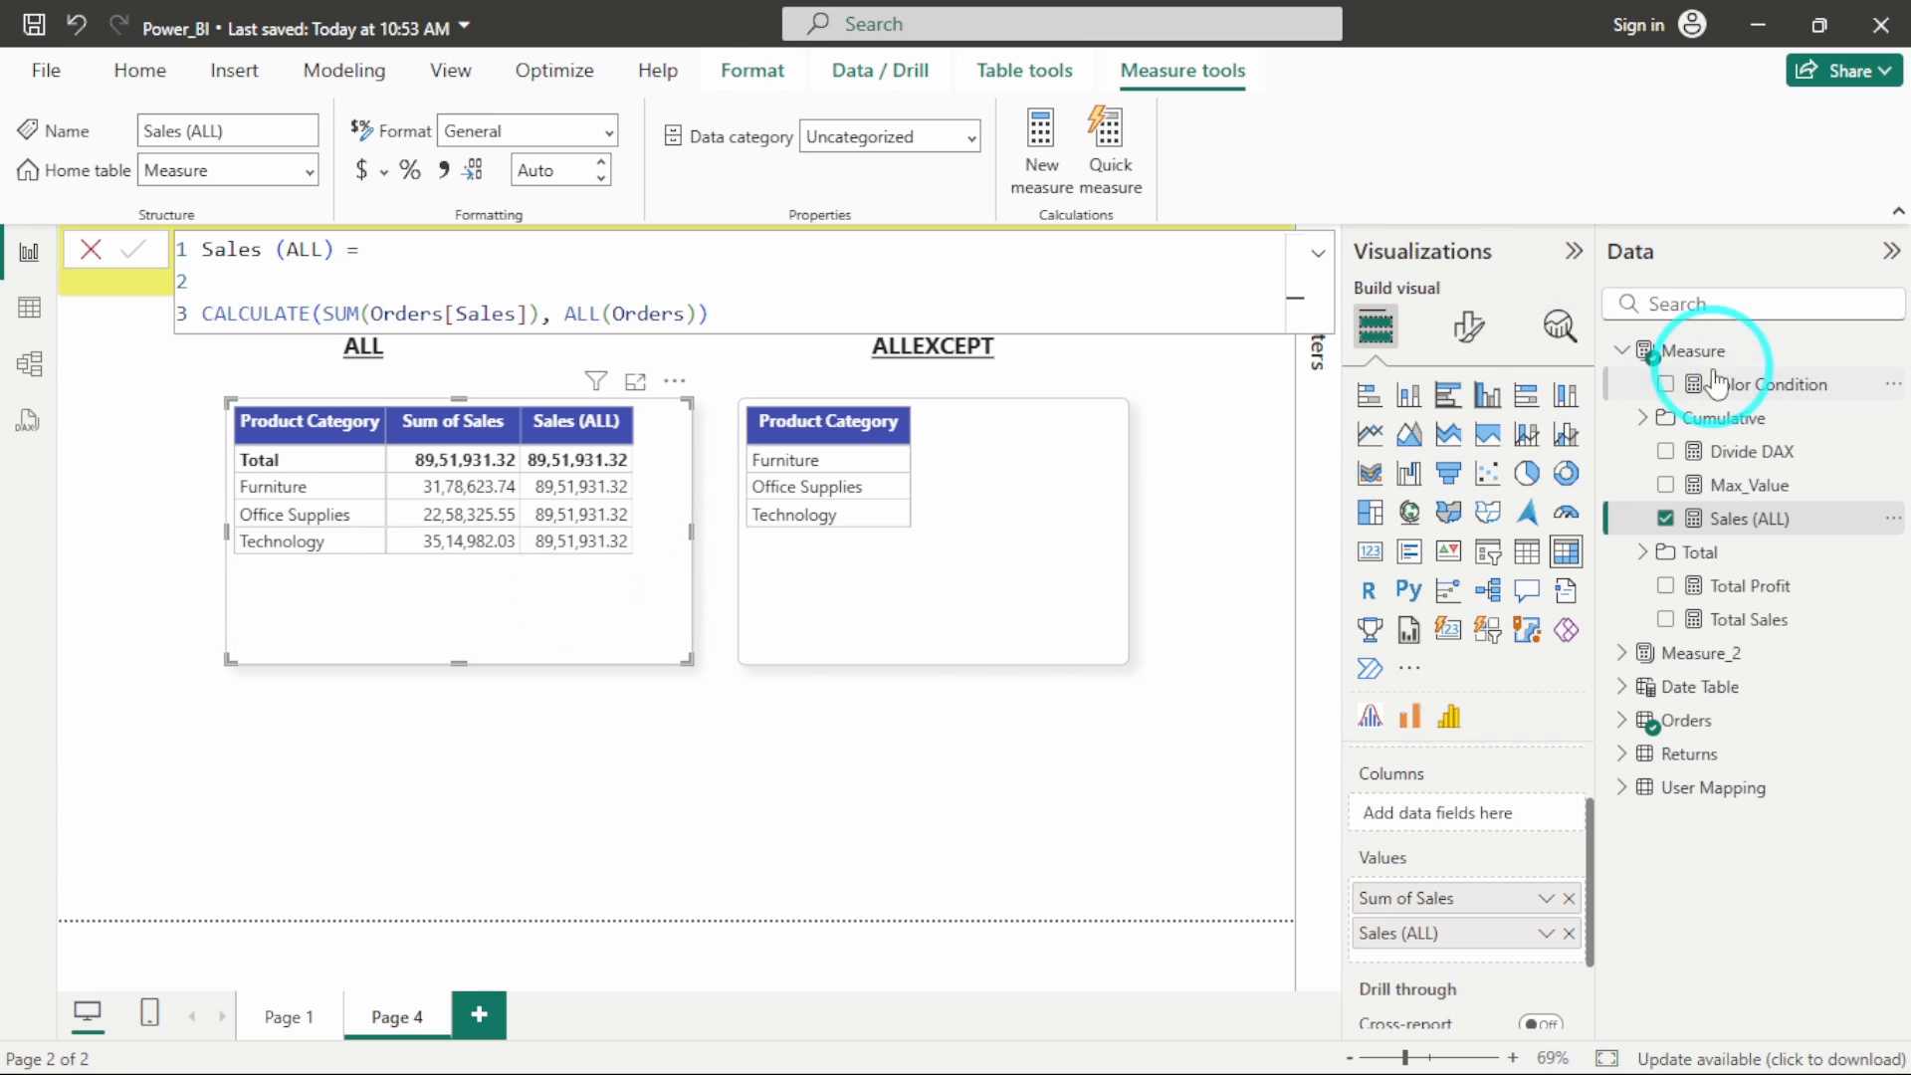
Replace Product Category with Order Priority from the Orders table as the row field of the ALL matrix
left_click(1626, 350)
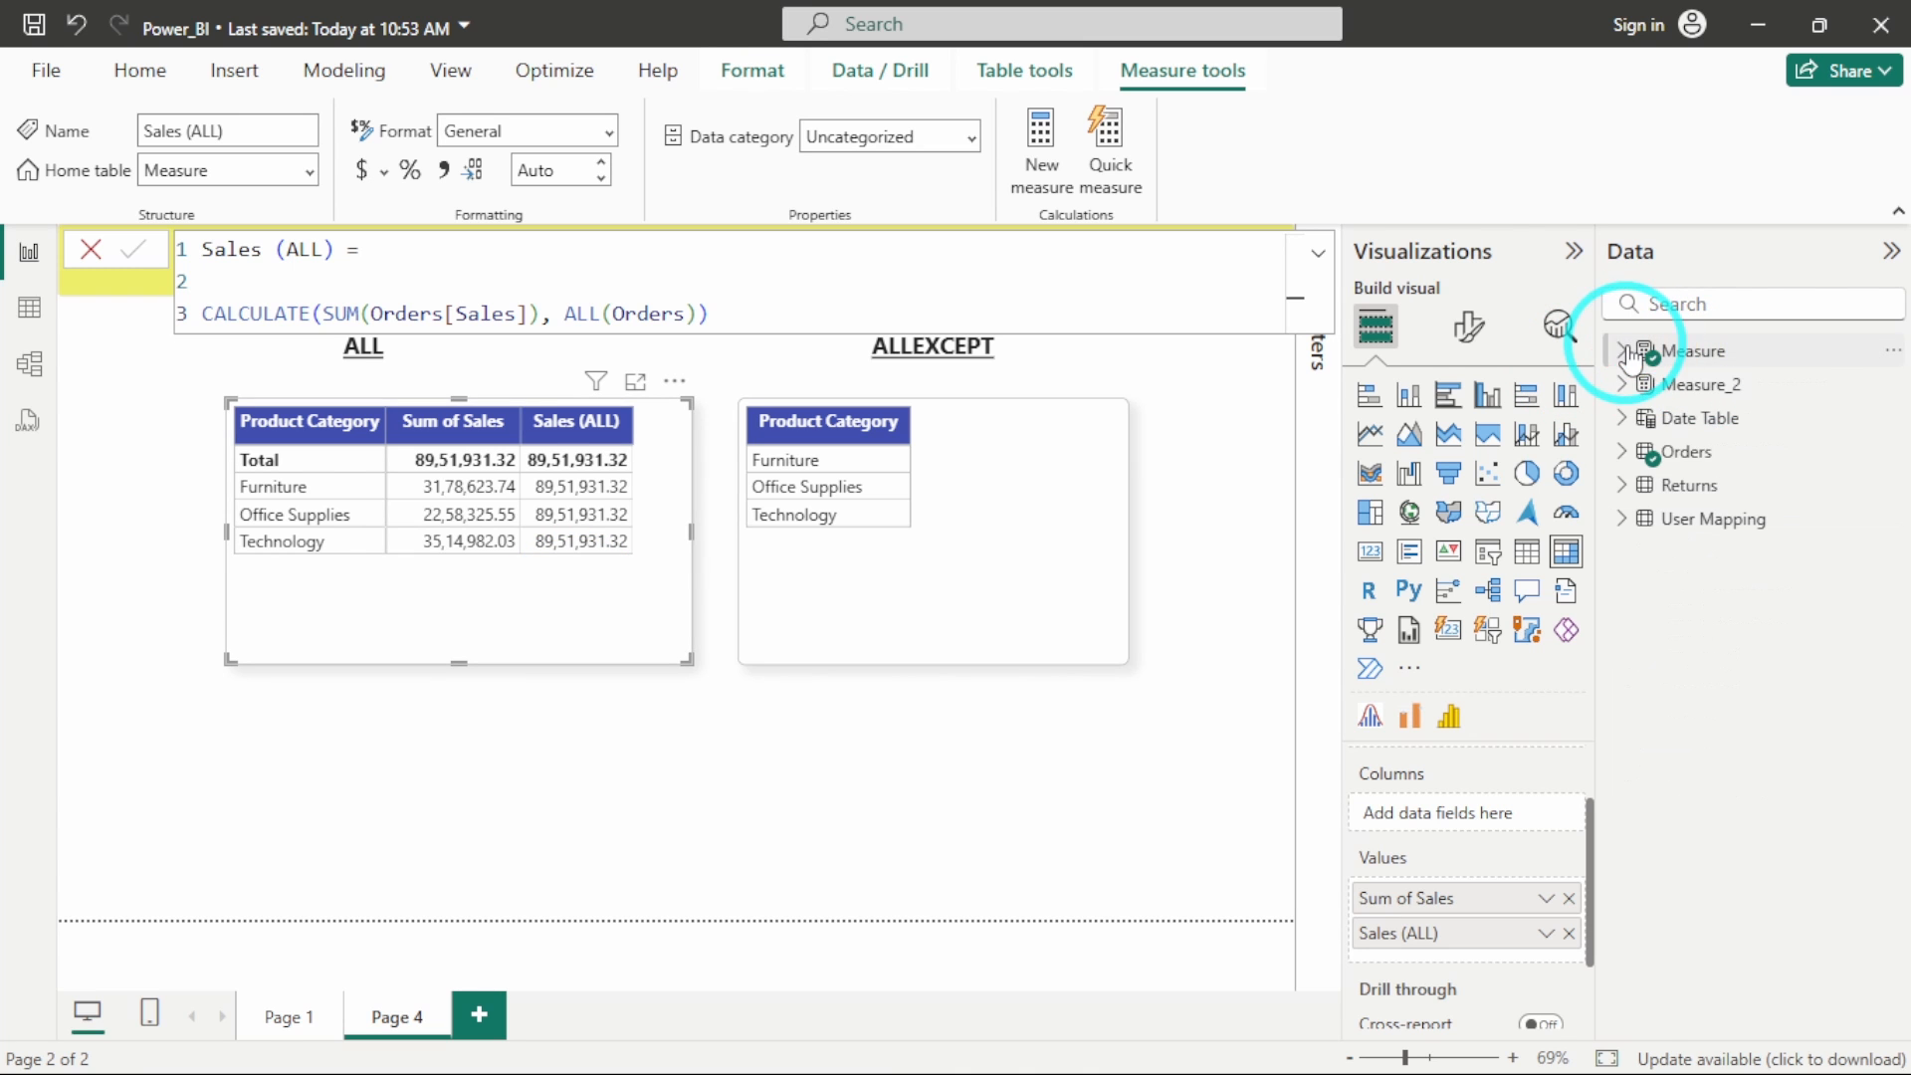
left_click(1624, 451)
scroll(1773, 653, "down", 1)
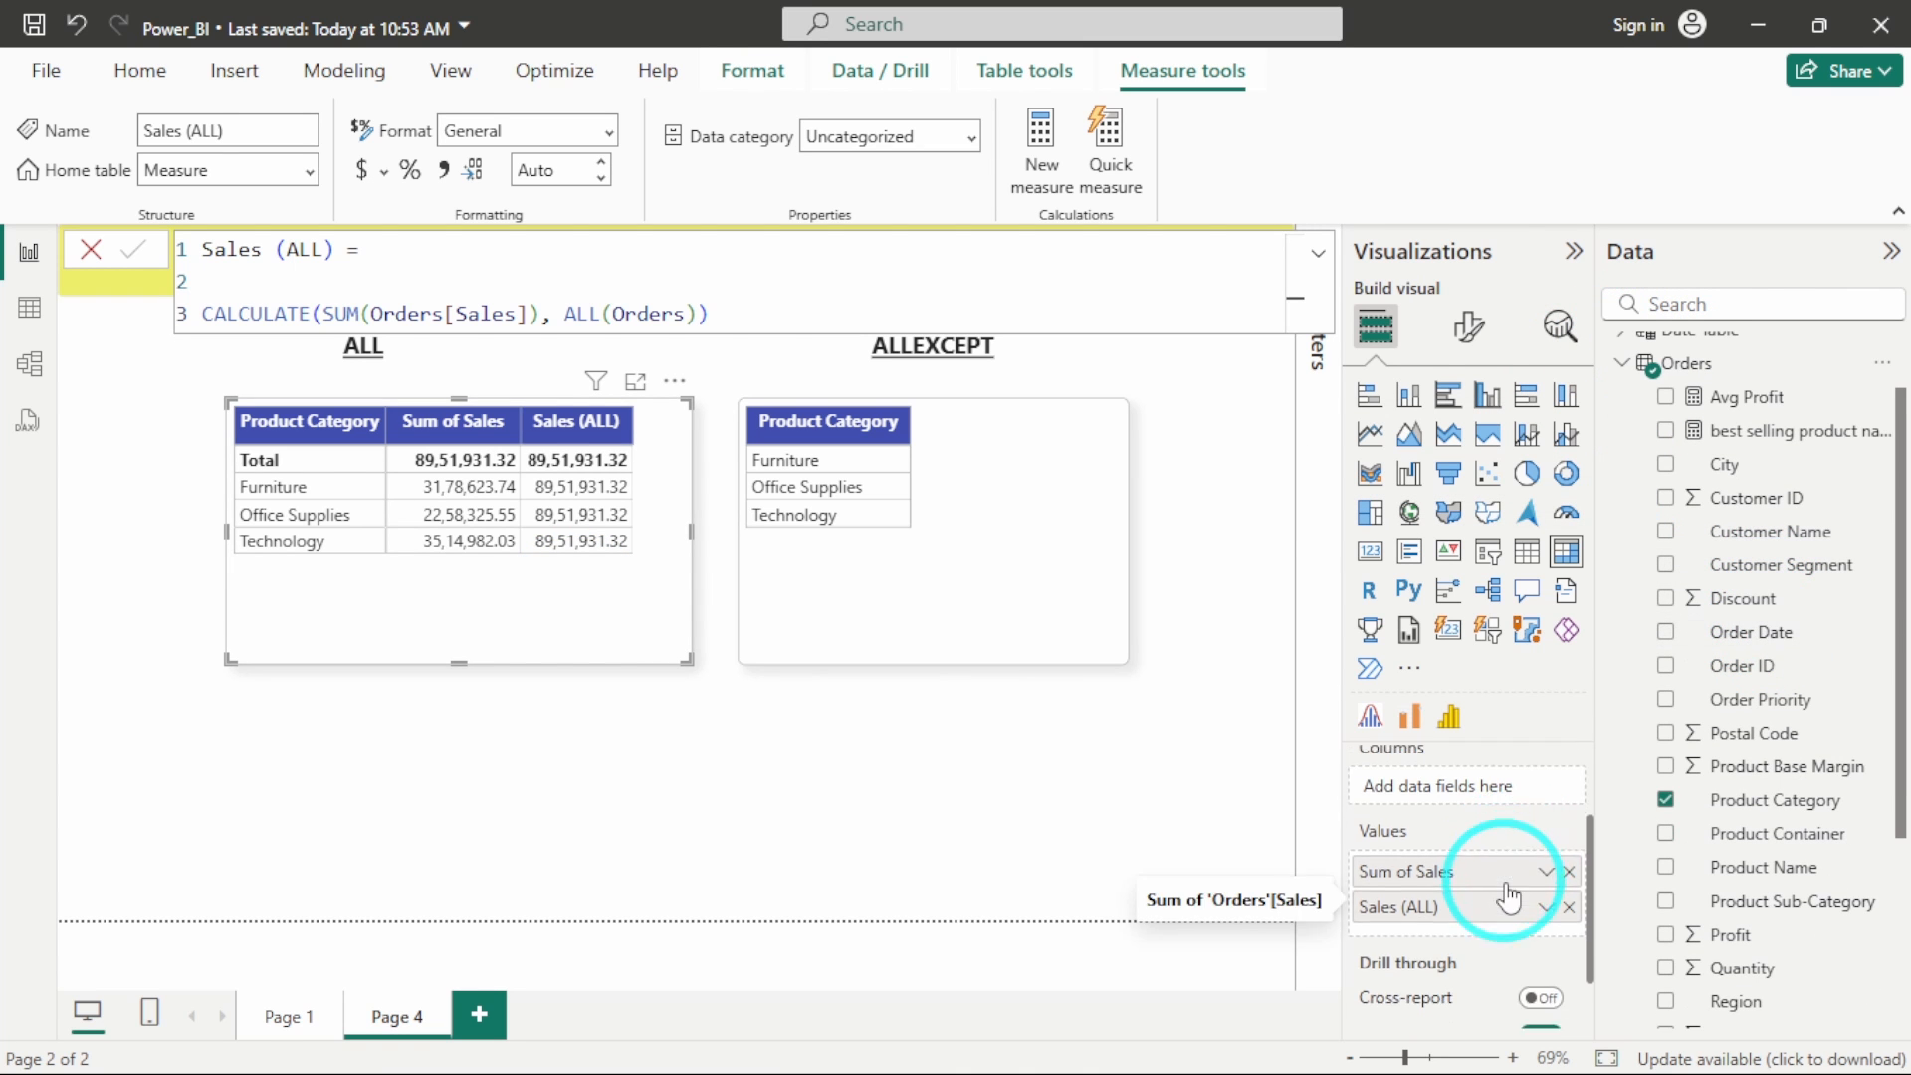
scroll(1501, 876, "up", 1)
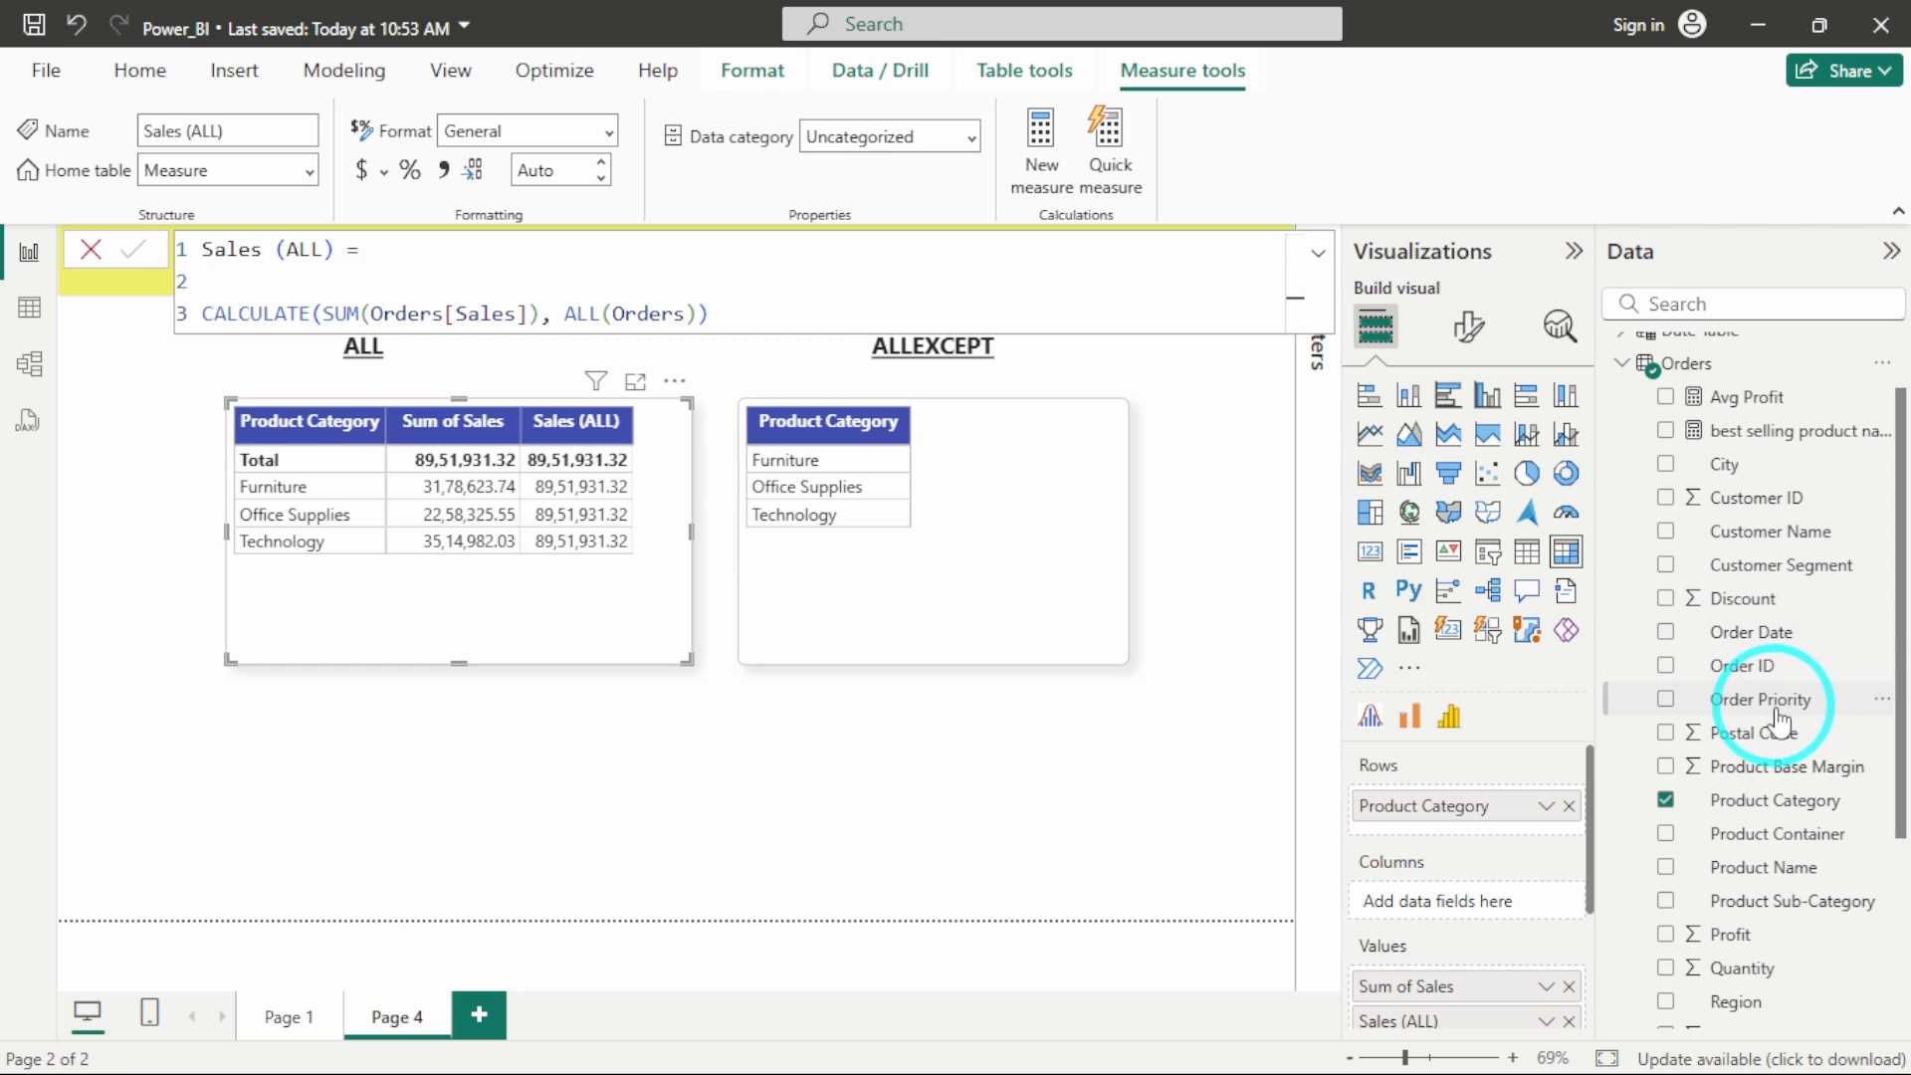
left_click_drag(1779, 698, 1458, 828)
left_click(1569, 804)
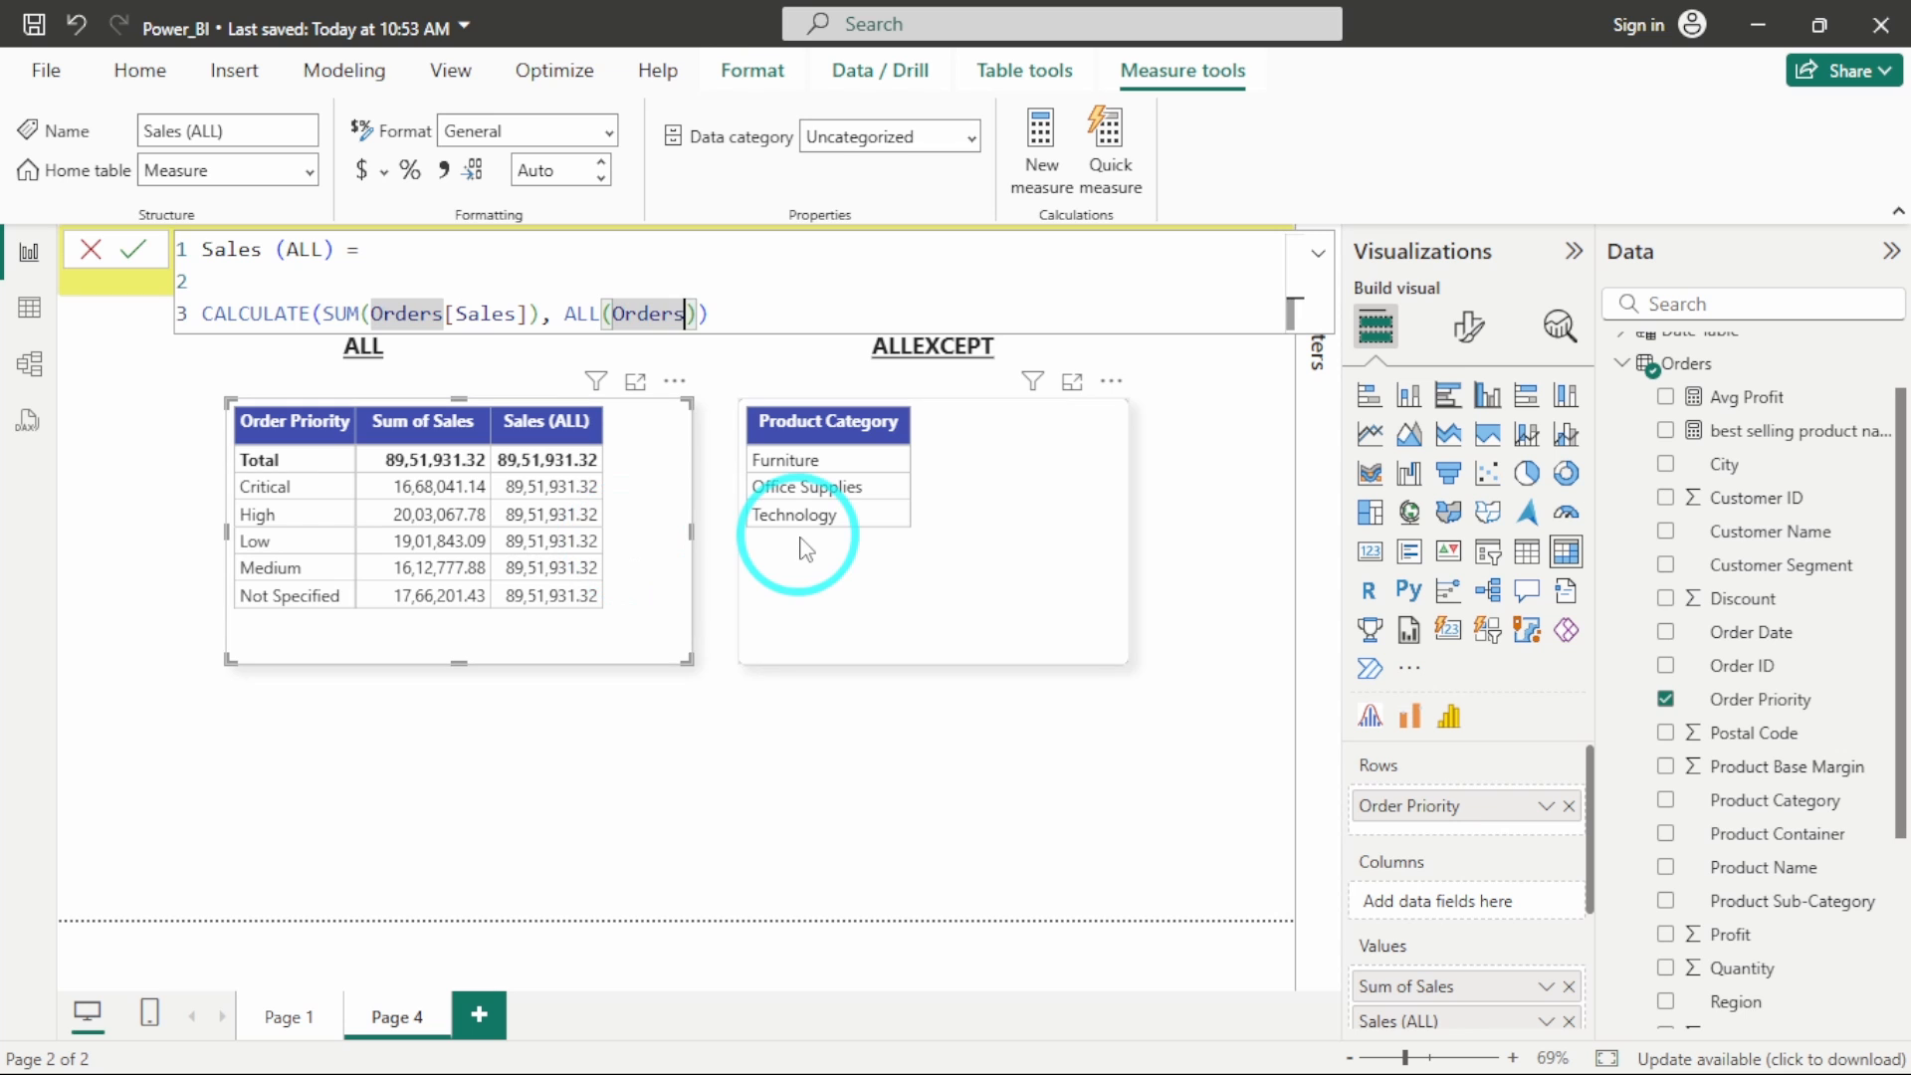
Change the ALL argument in the Sales (ALL) formula to Orders[Order Priority] and commit the formula
type("[")
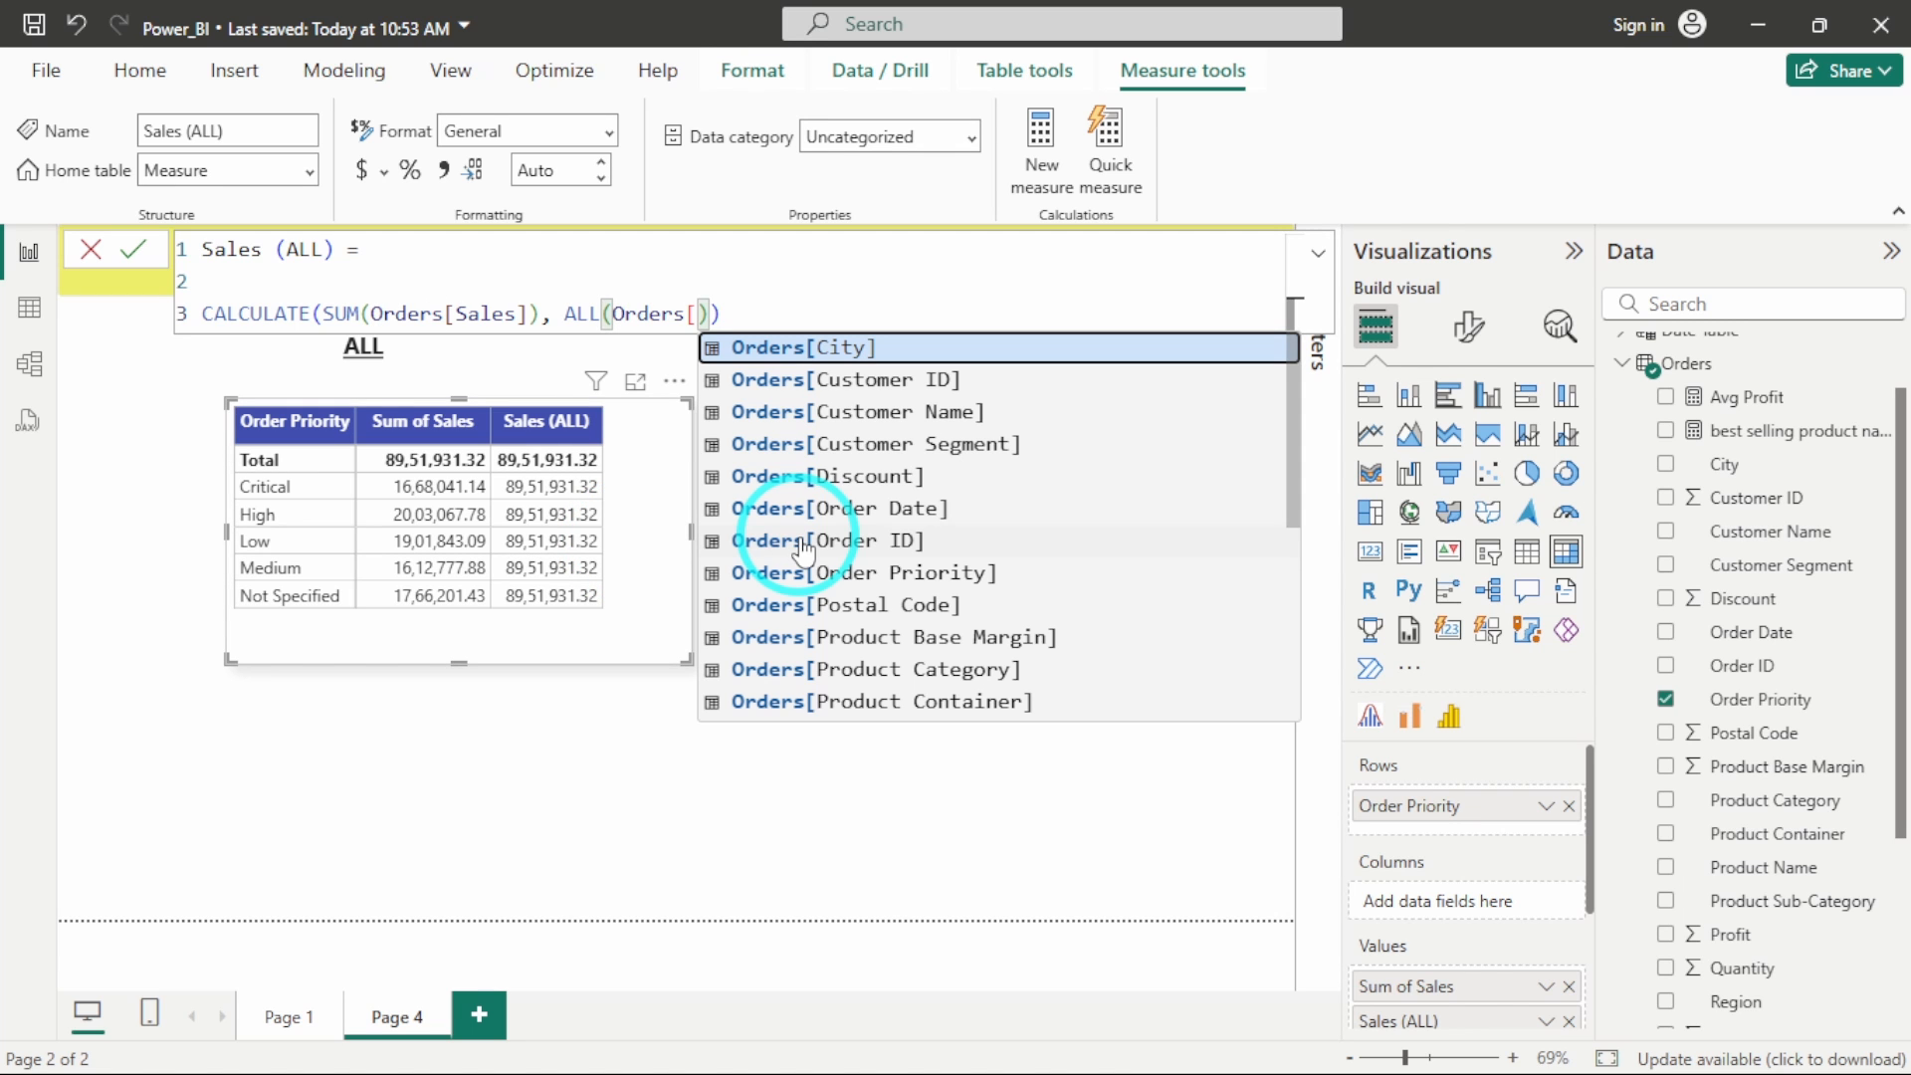
type("Order")
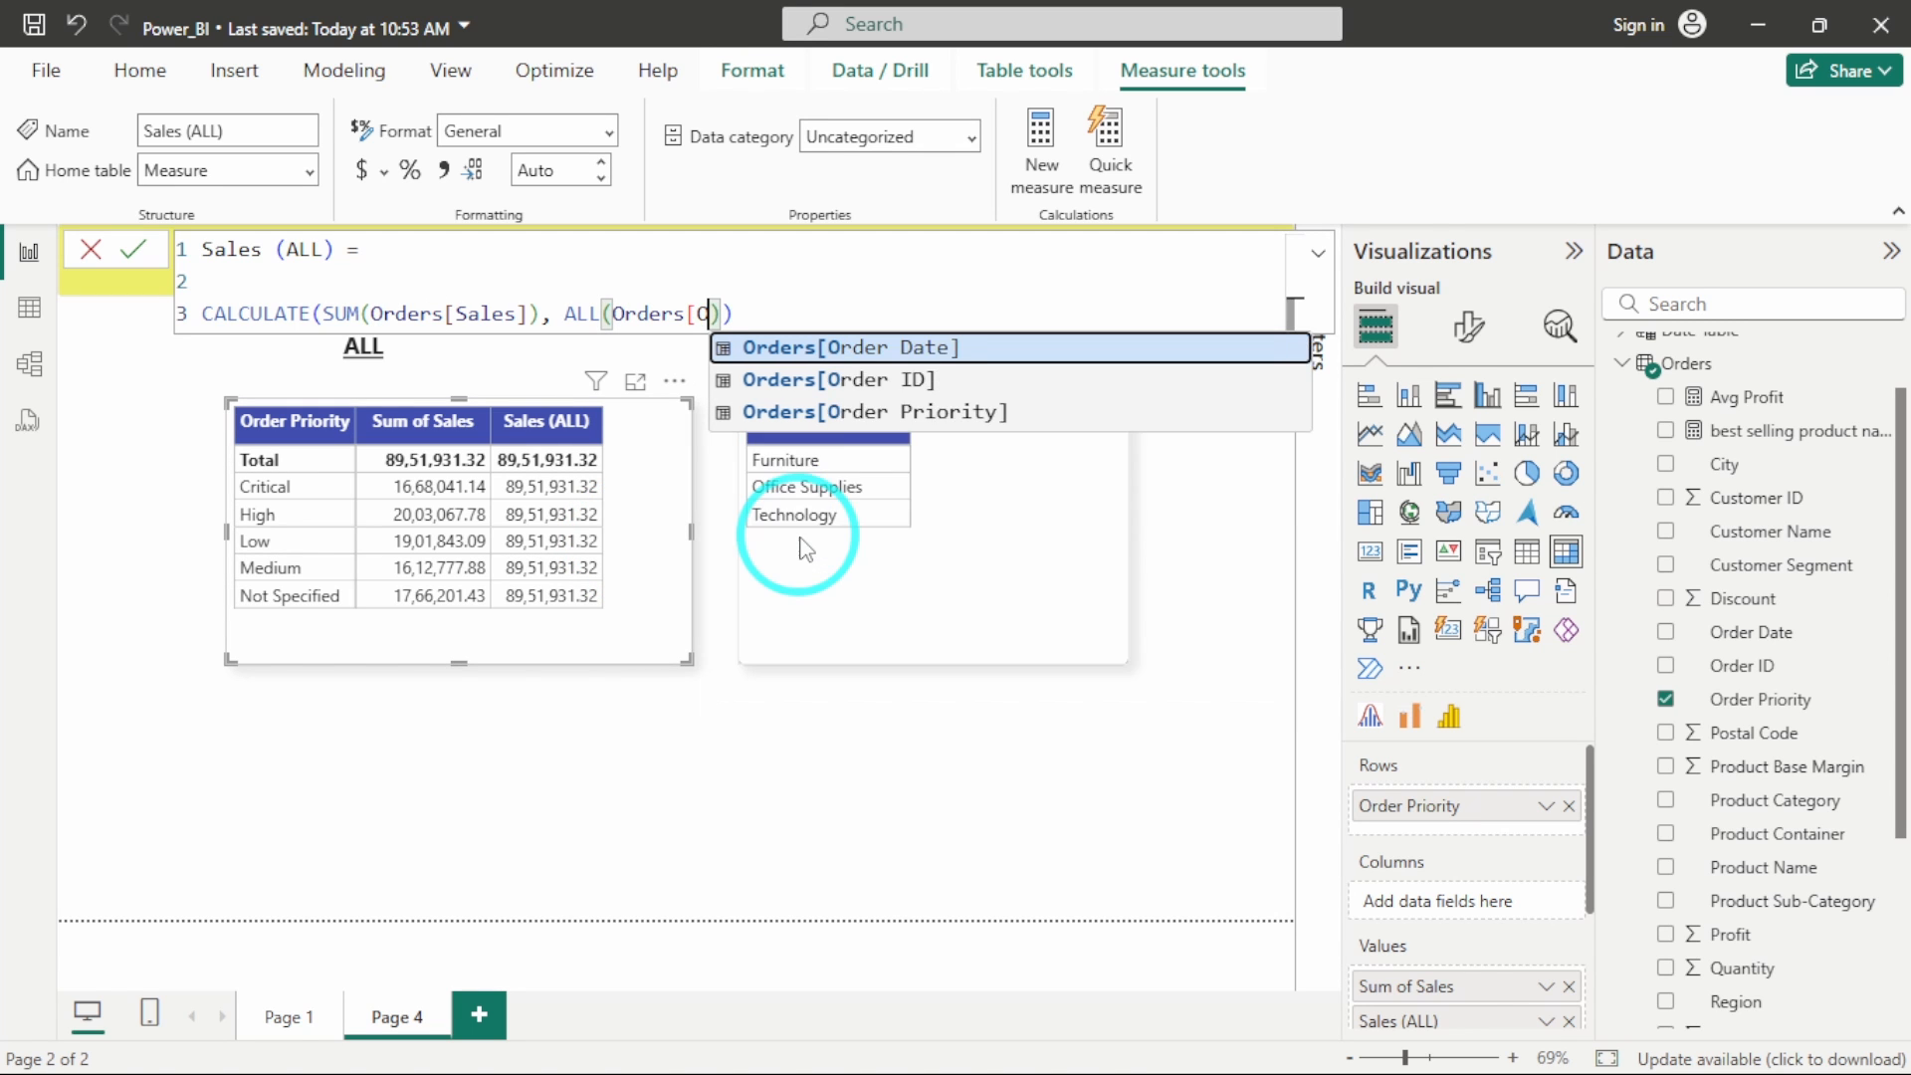
key("Down")
key("Down")
key("Tab")
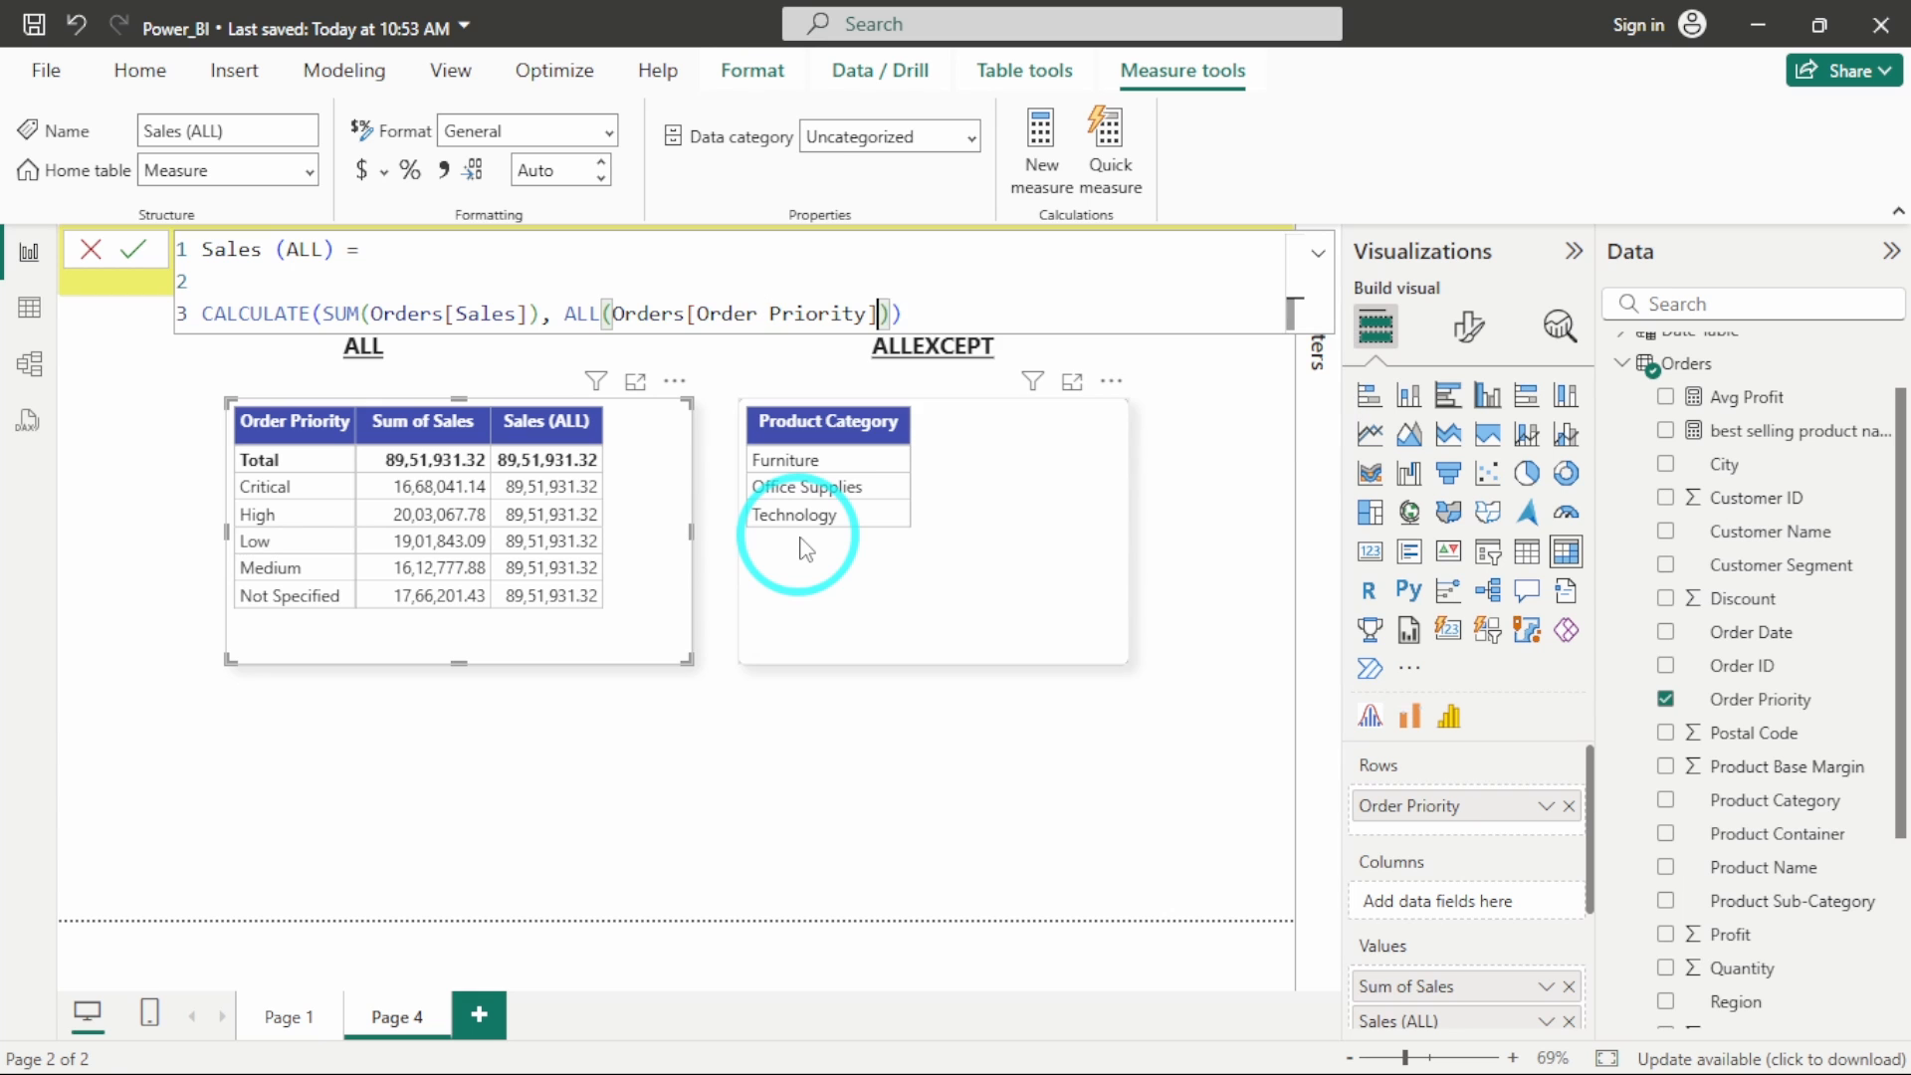
type(")")
key("Return")
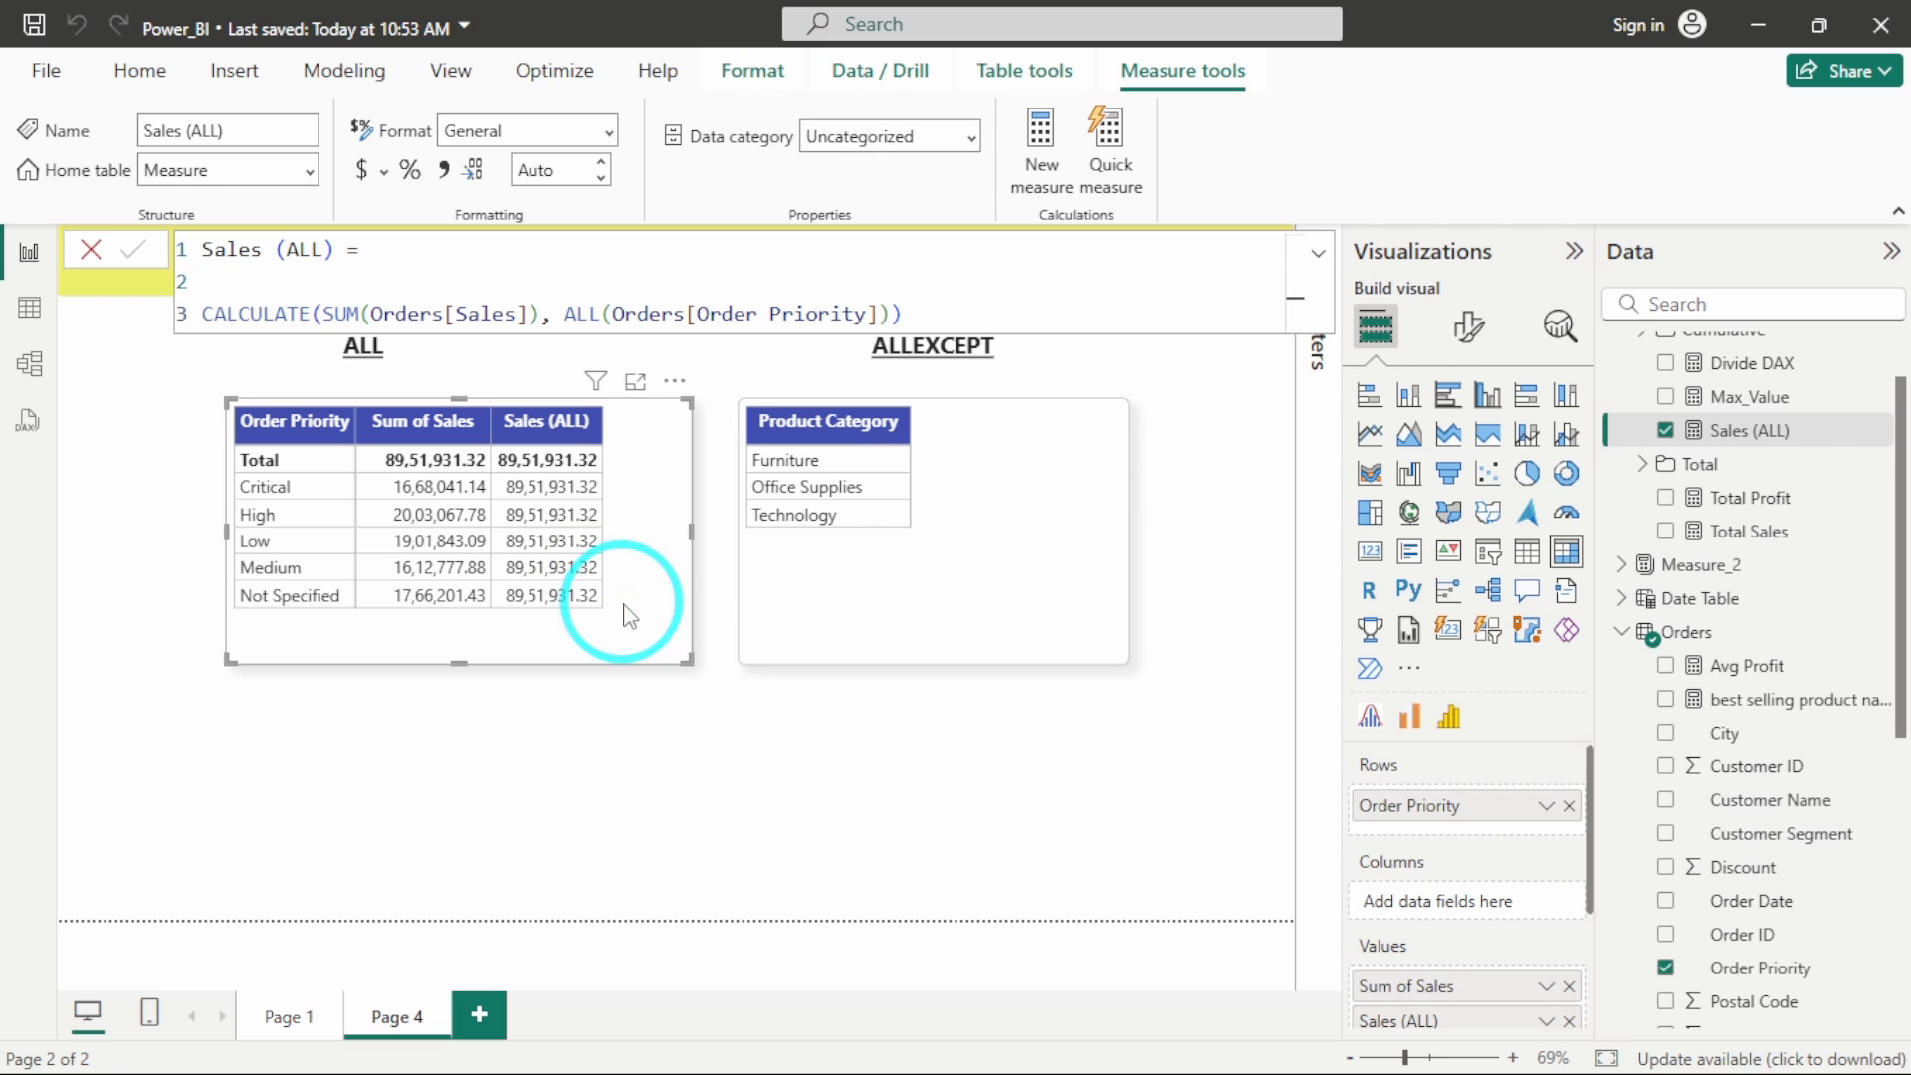
Replace Order Priority with Customer Segment as the row field of the ALL matrix
scroll(1706, 491, "up", 2)
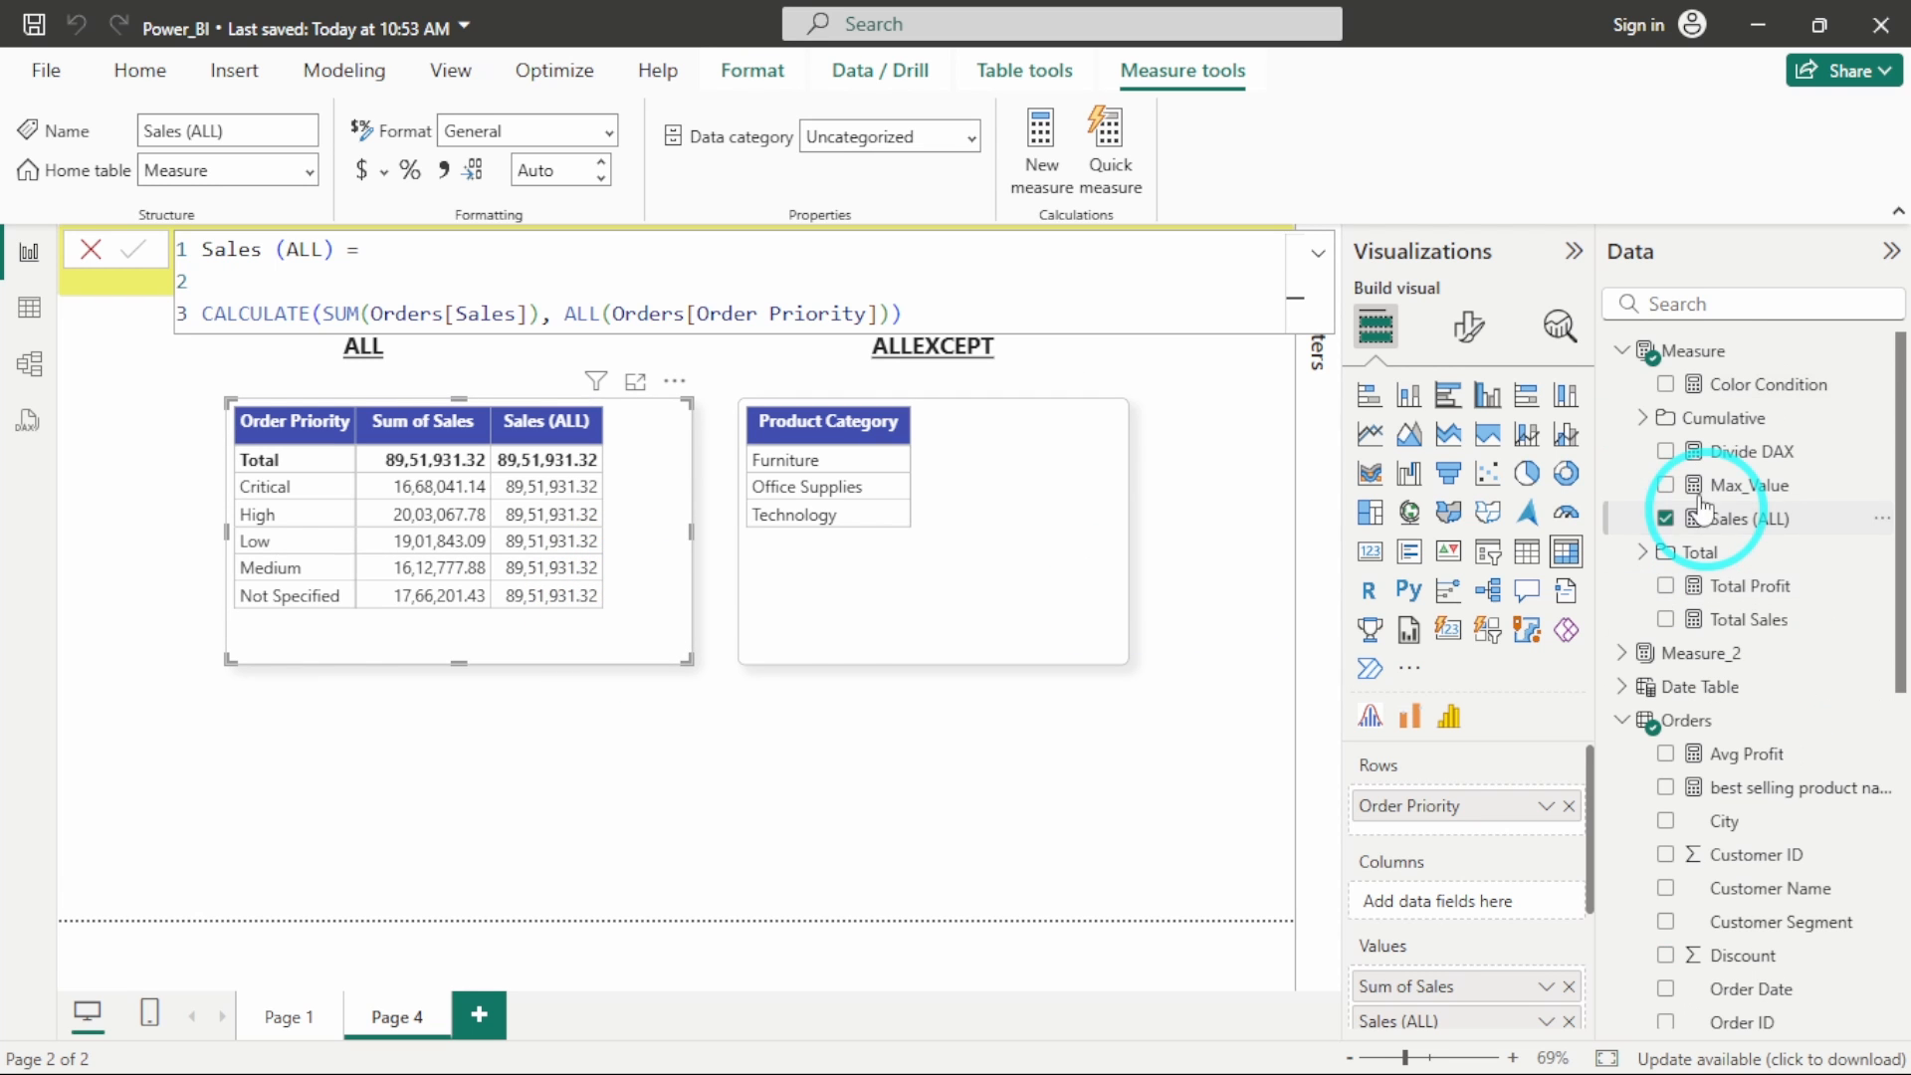
left_click(1623, 355)
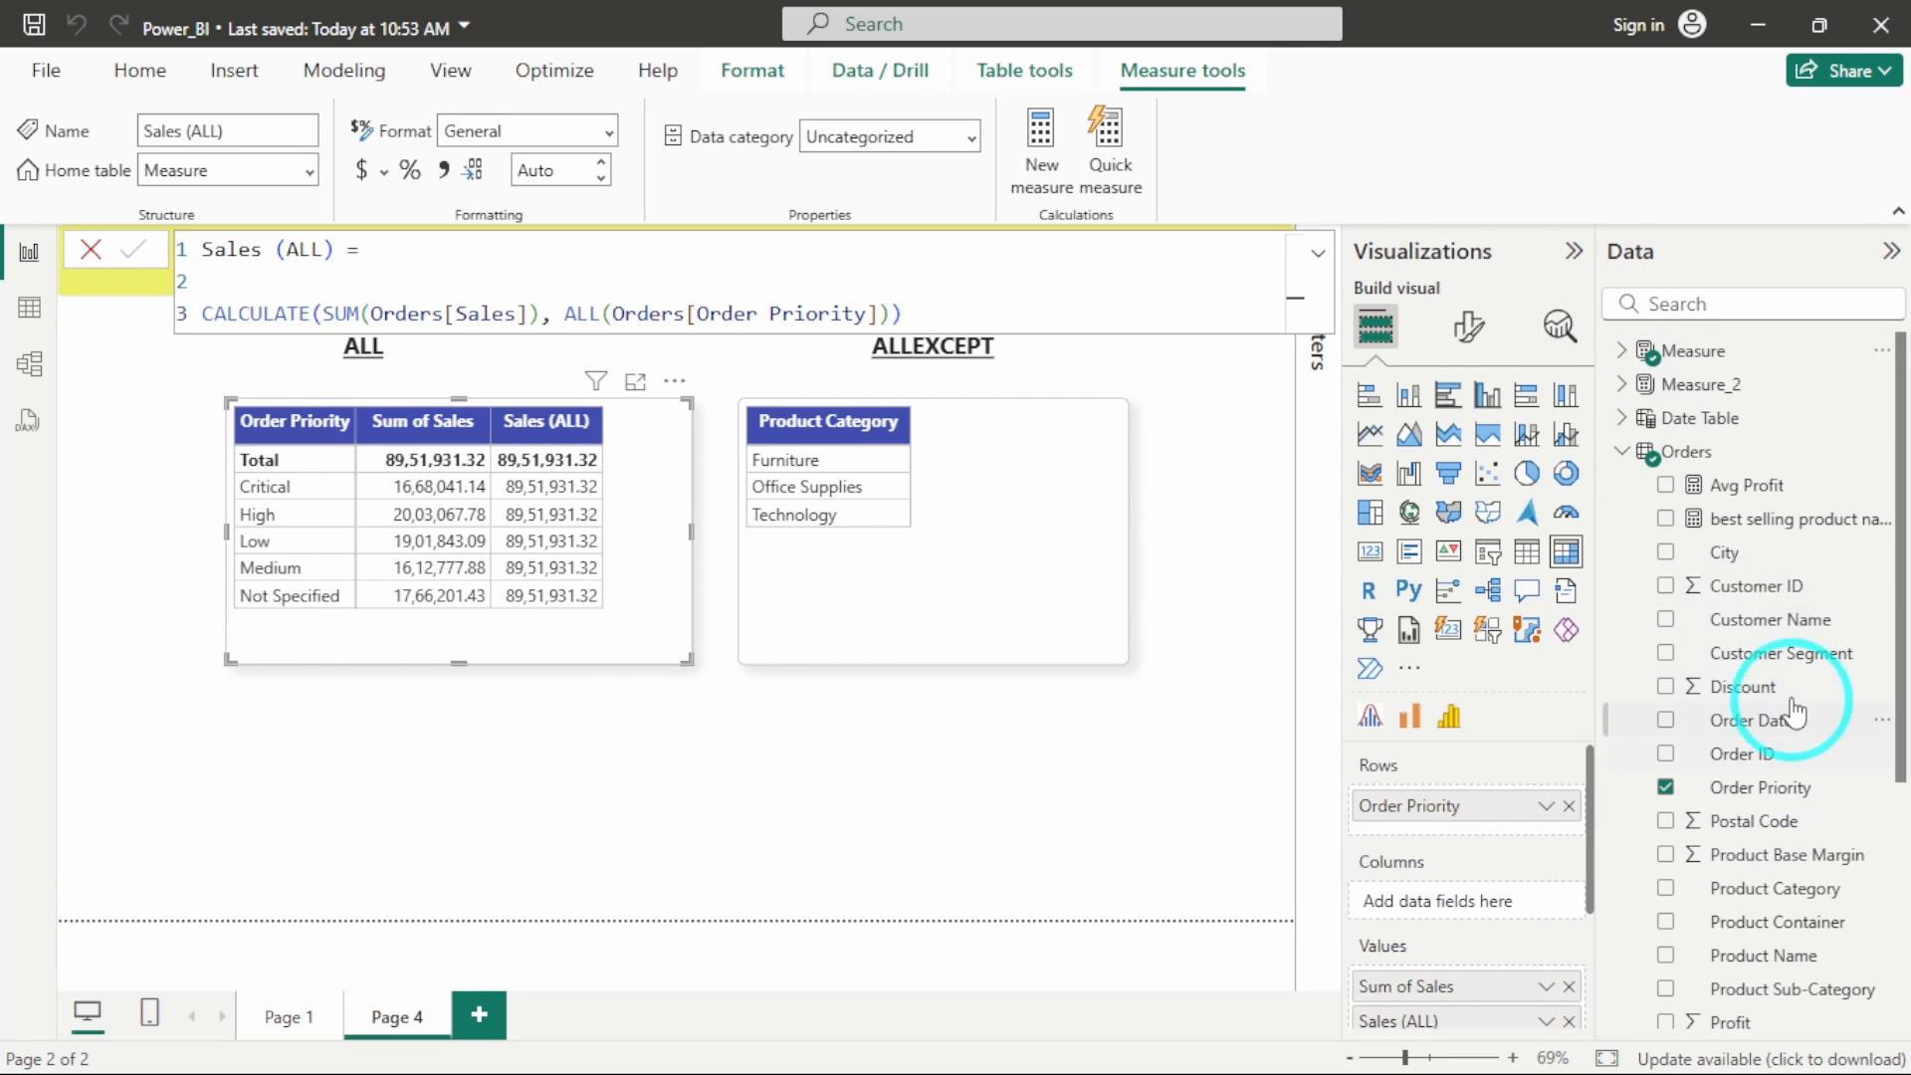
left_click_drag(1761, 659, 1458, 845)
left_click(1569, 805)
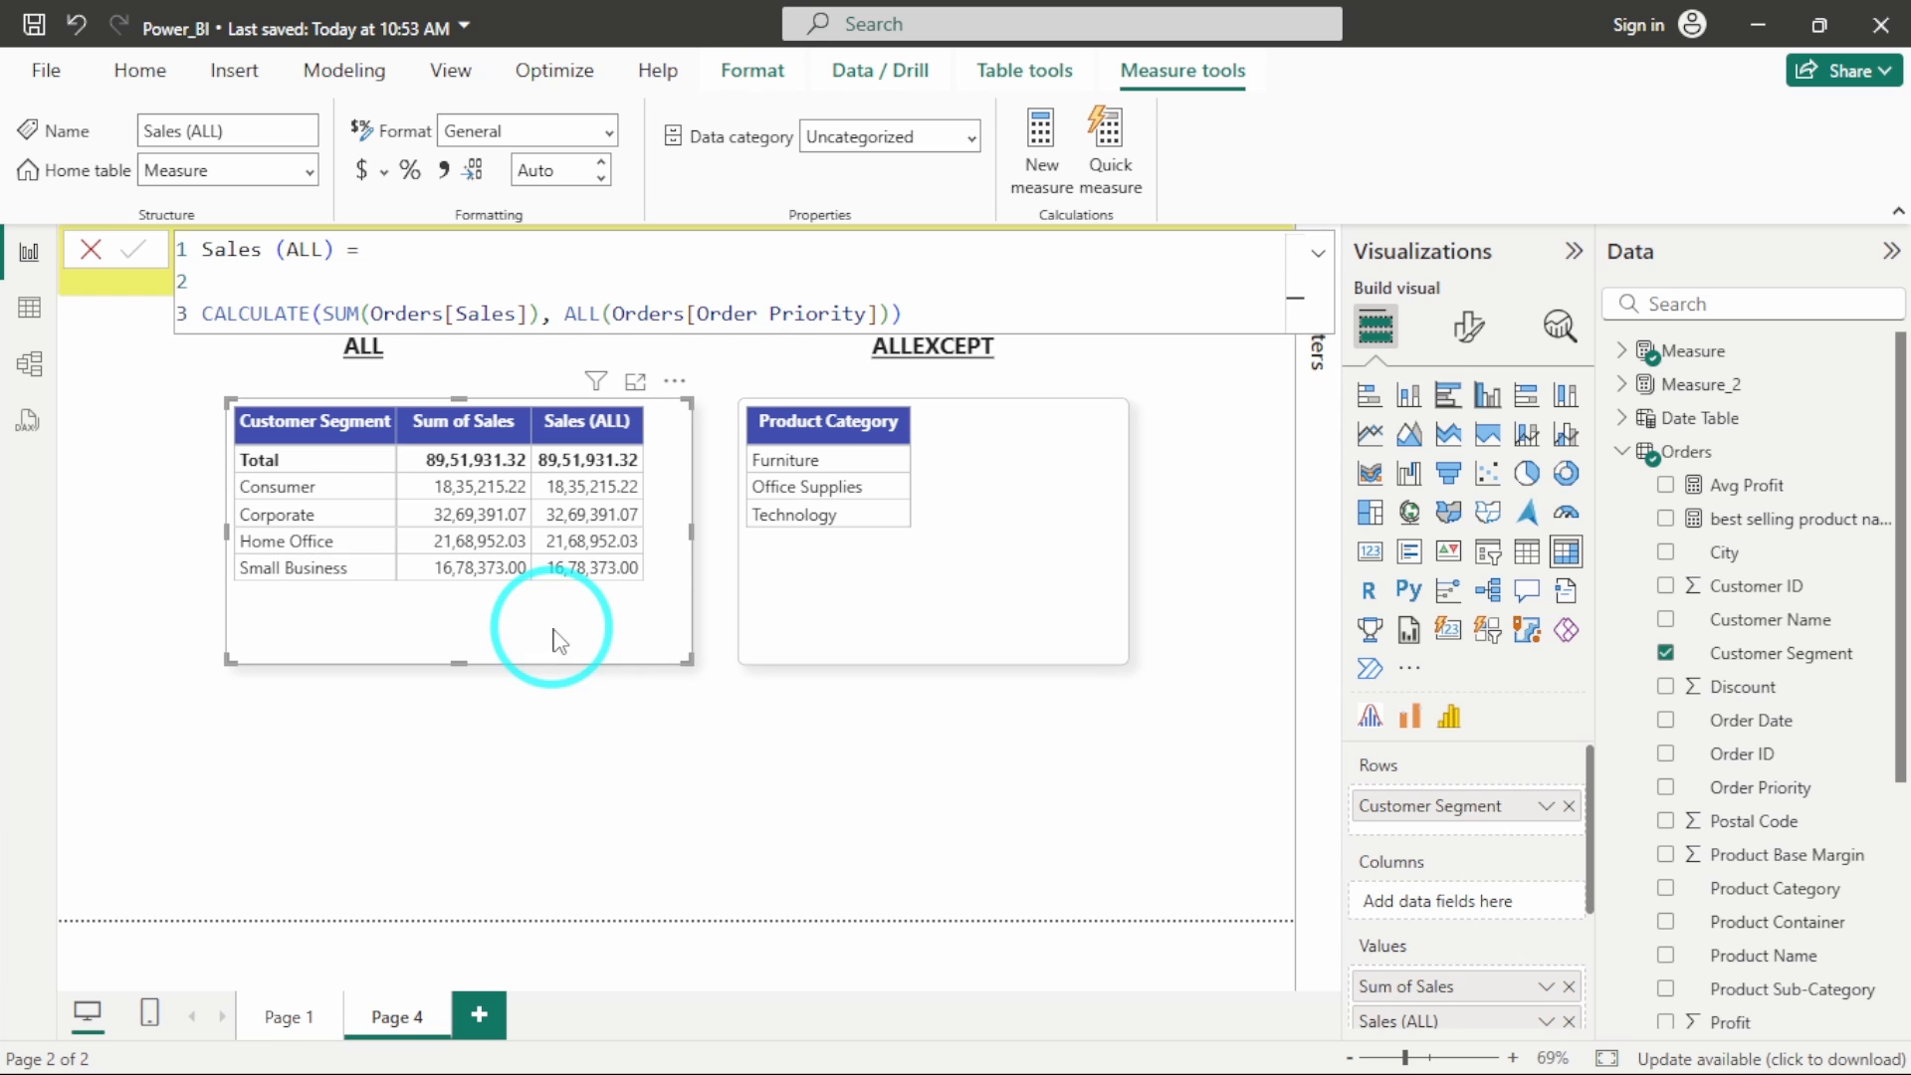
Add Orders[Customer Segment] as a second column in the ALL function of the Sales (ALL) measure and commit the formula
left_click(882, 314)
type(", ")
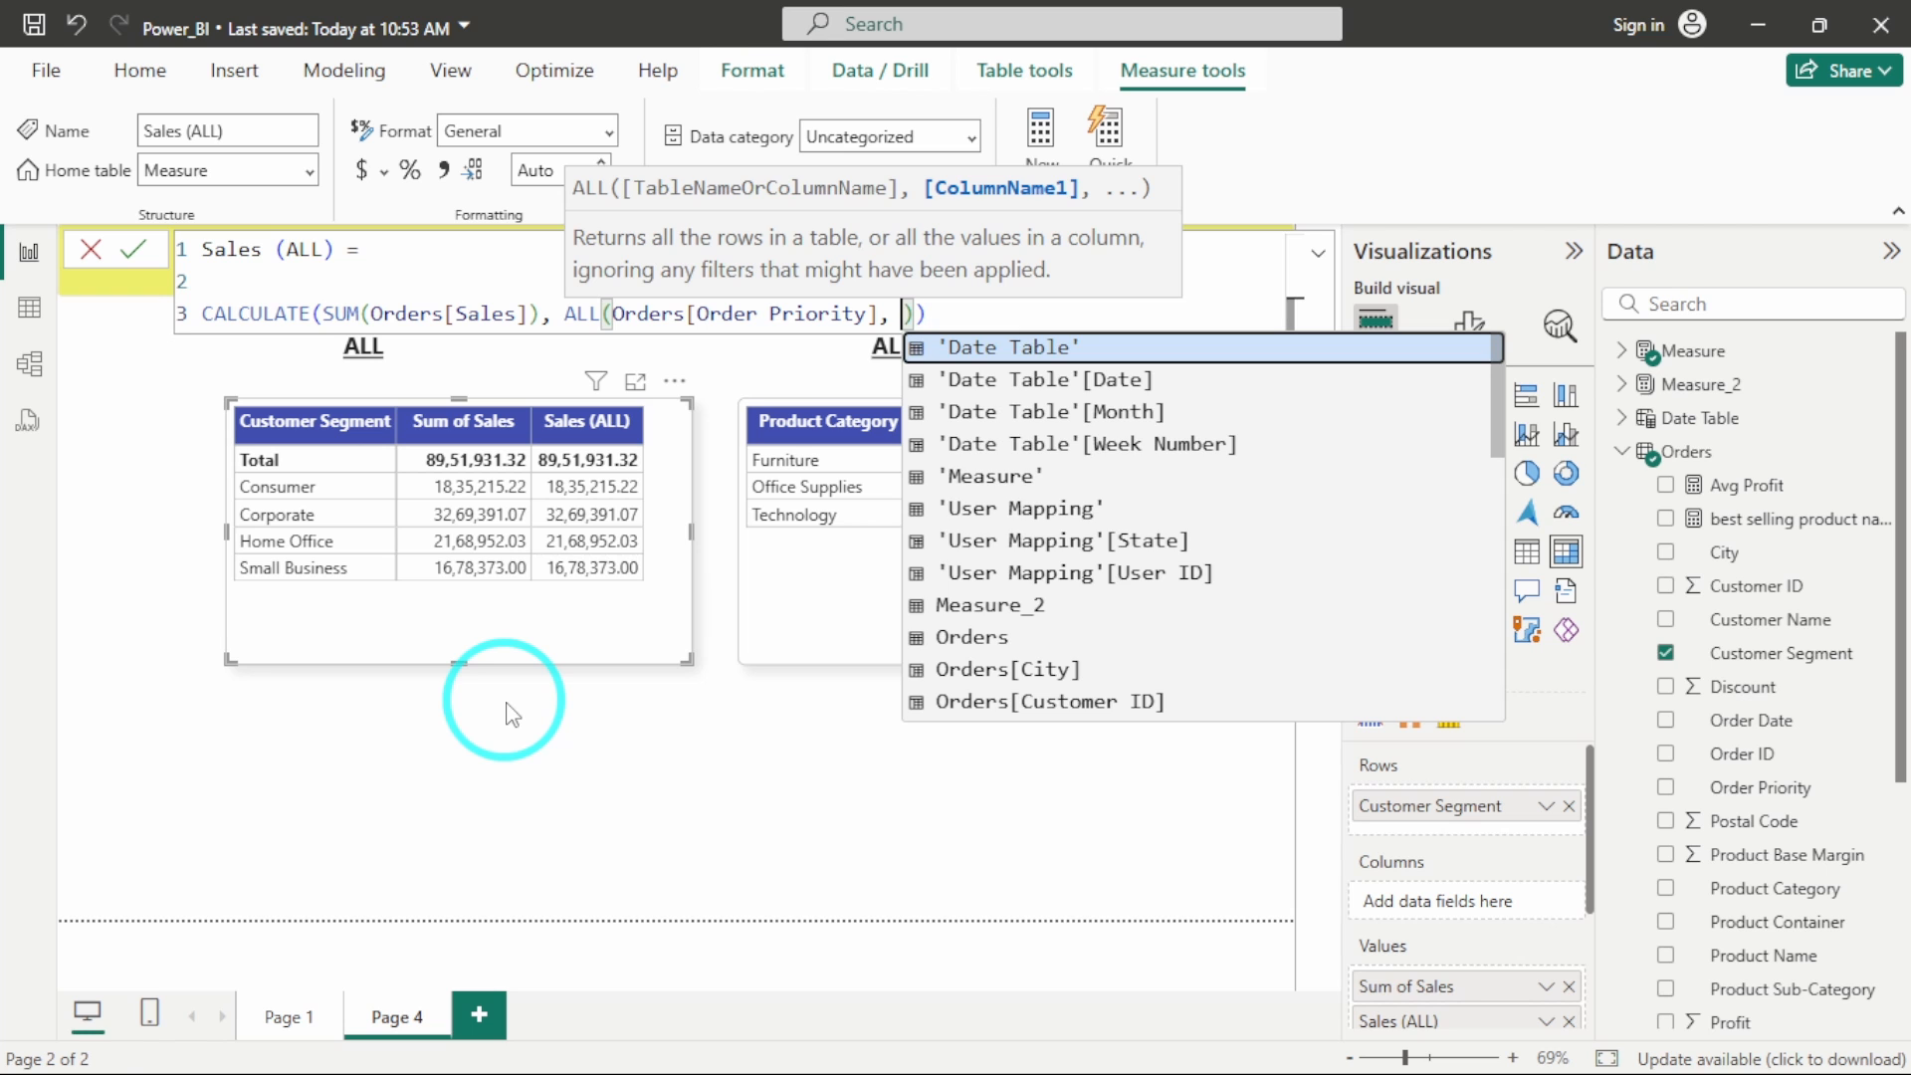
type("Custom")
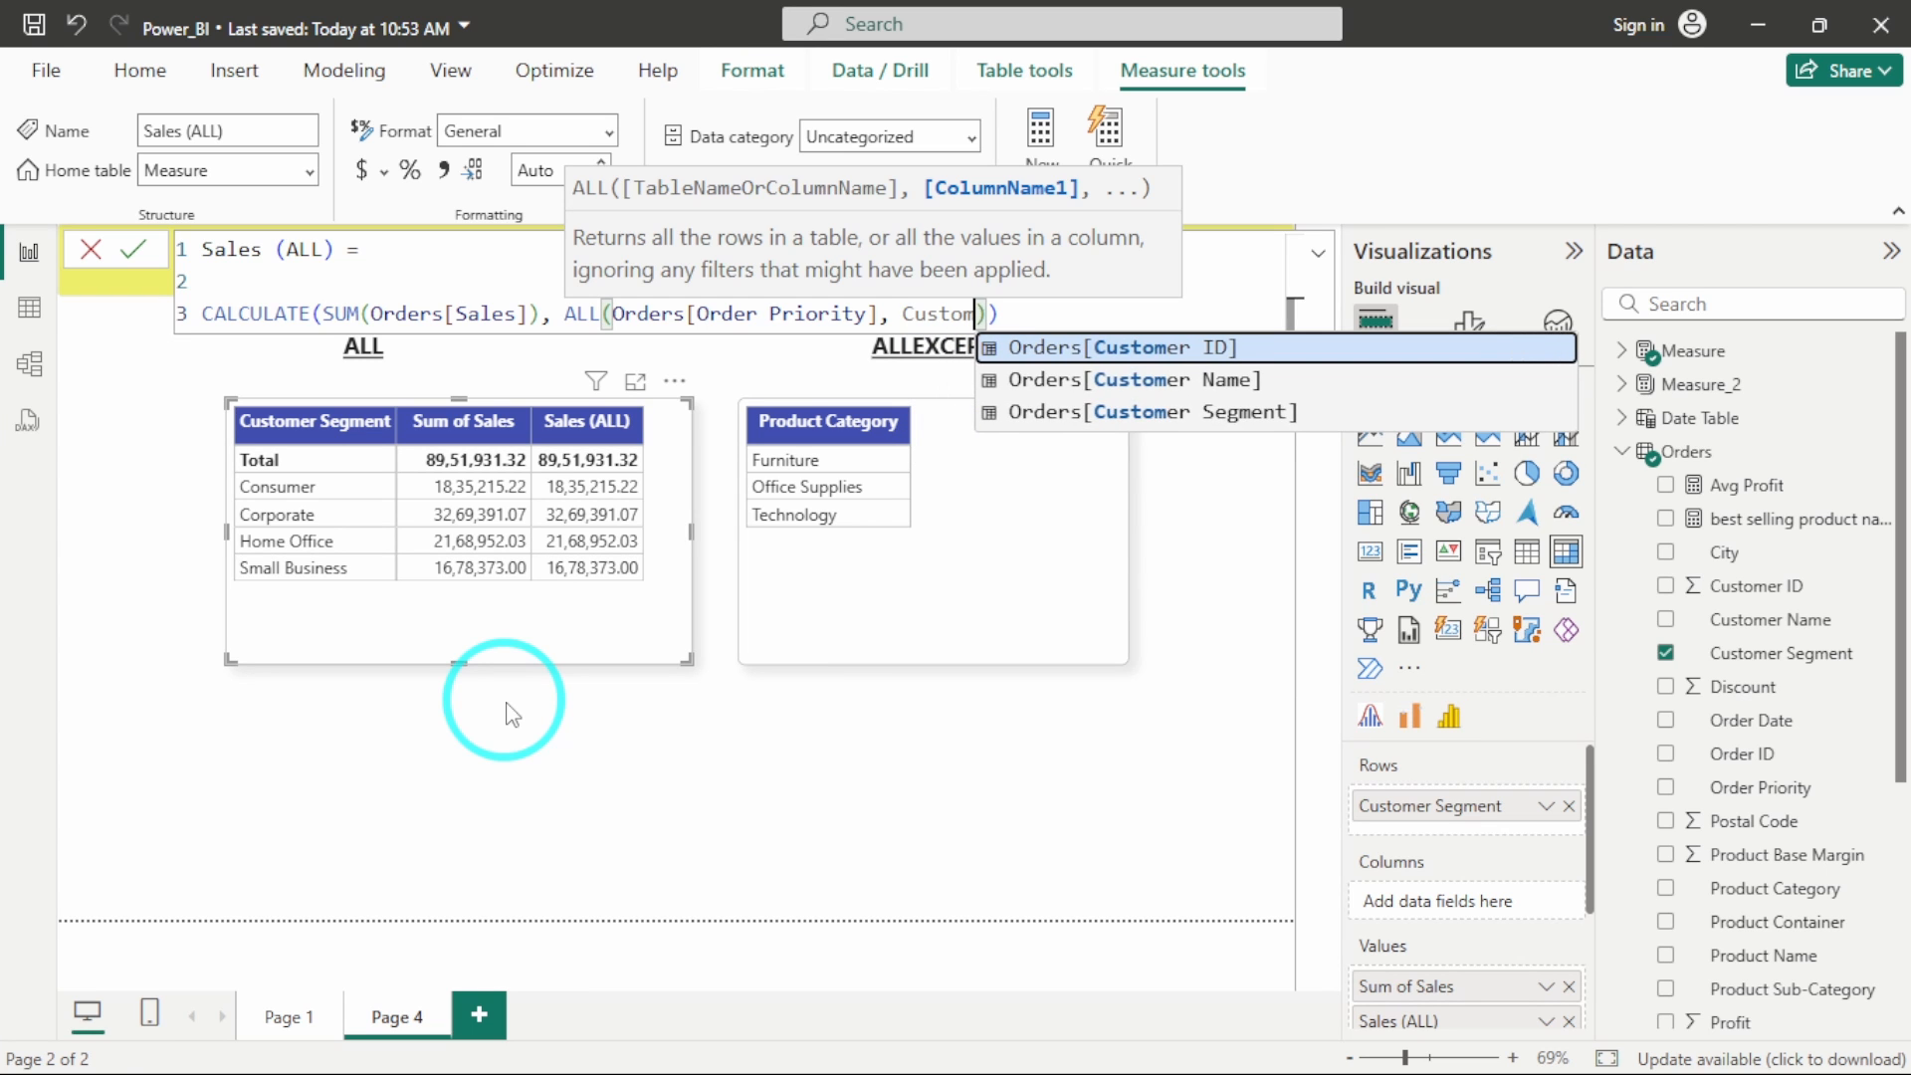
key("Down")
key("Down")
key("Tab")
key("Return")
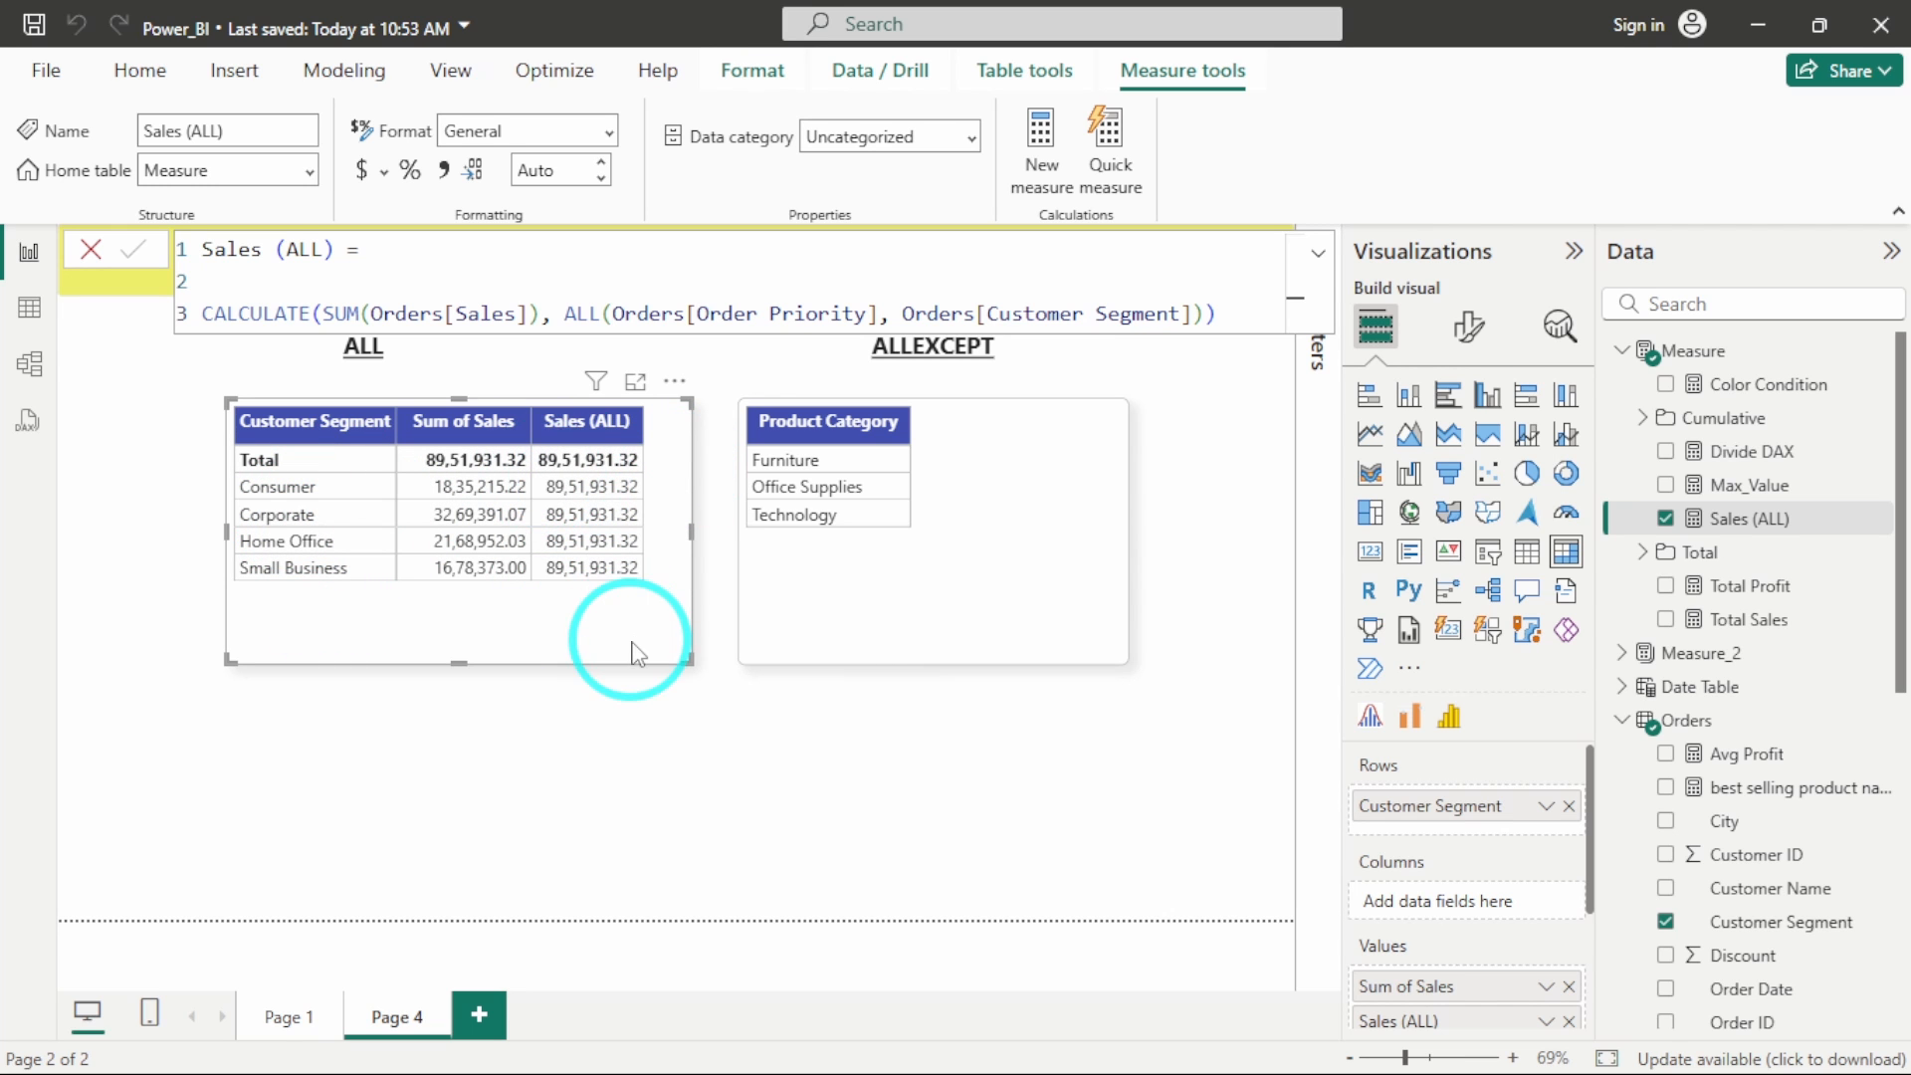
Replace Customer Segment with Region from the Orders table as the row field of the ALL matrix
scroll(1662, 771, "down", 10)
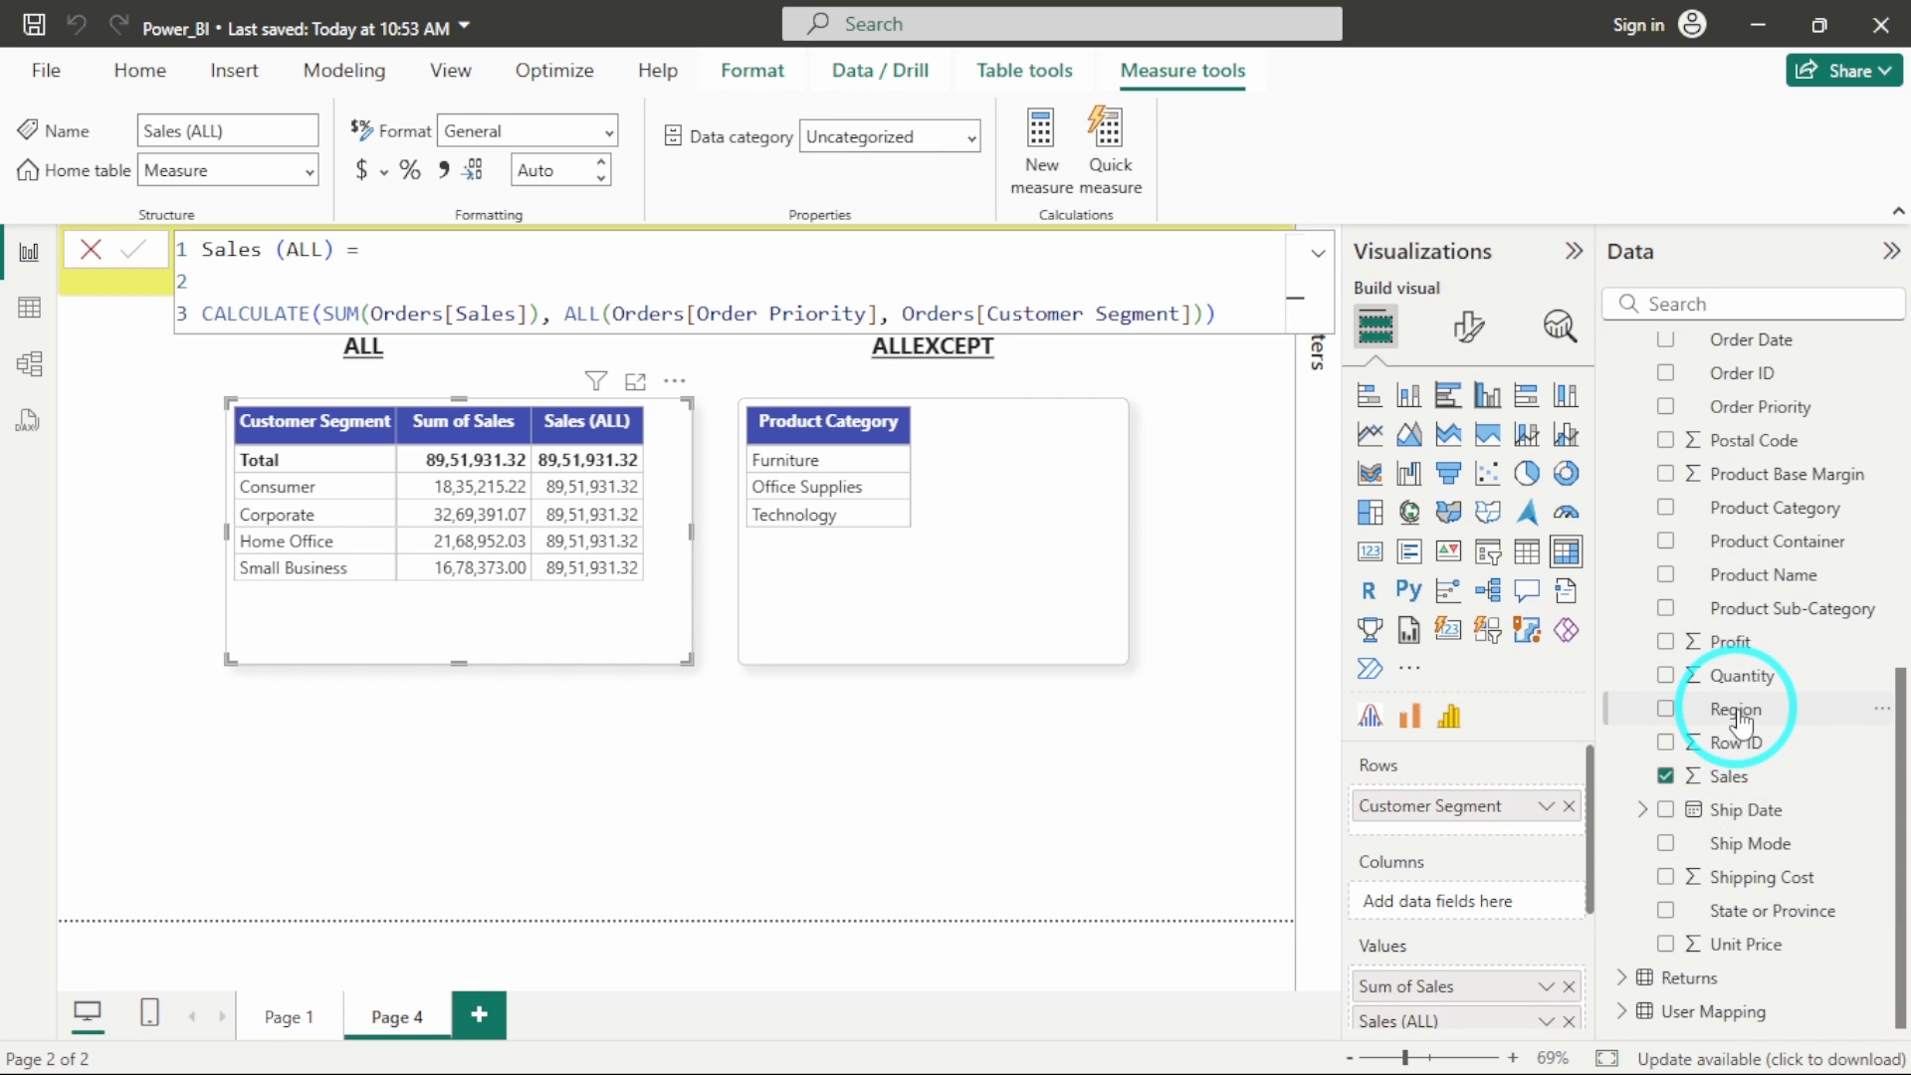
left_click_drag(1737, 717, 1515, 840)
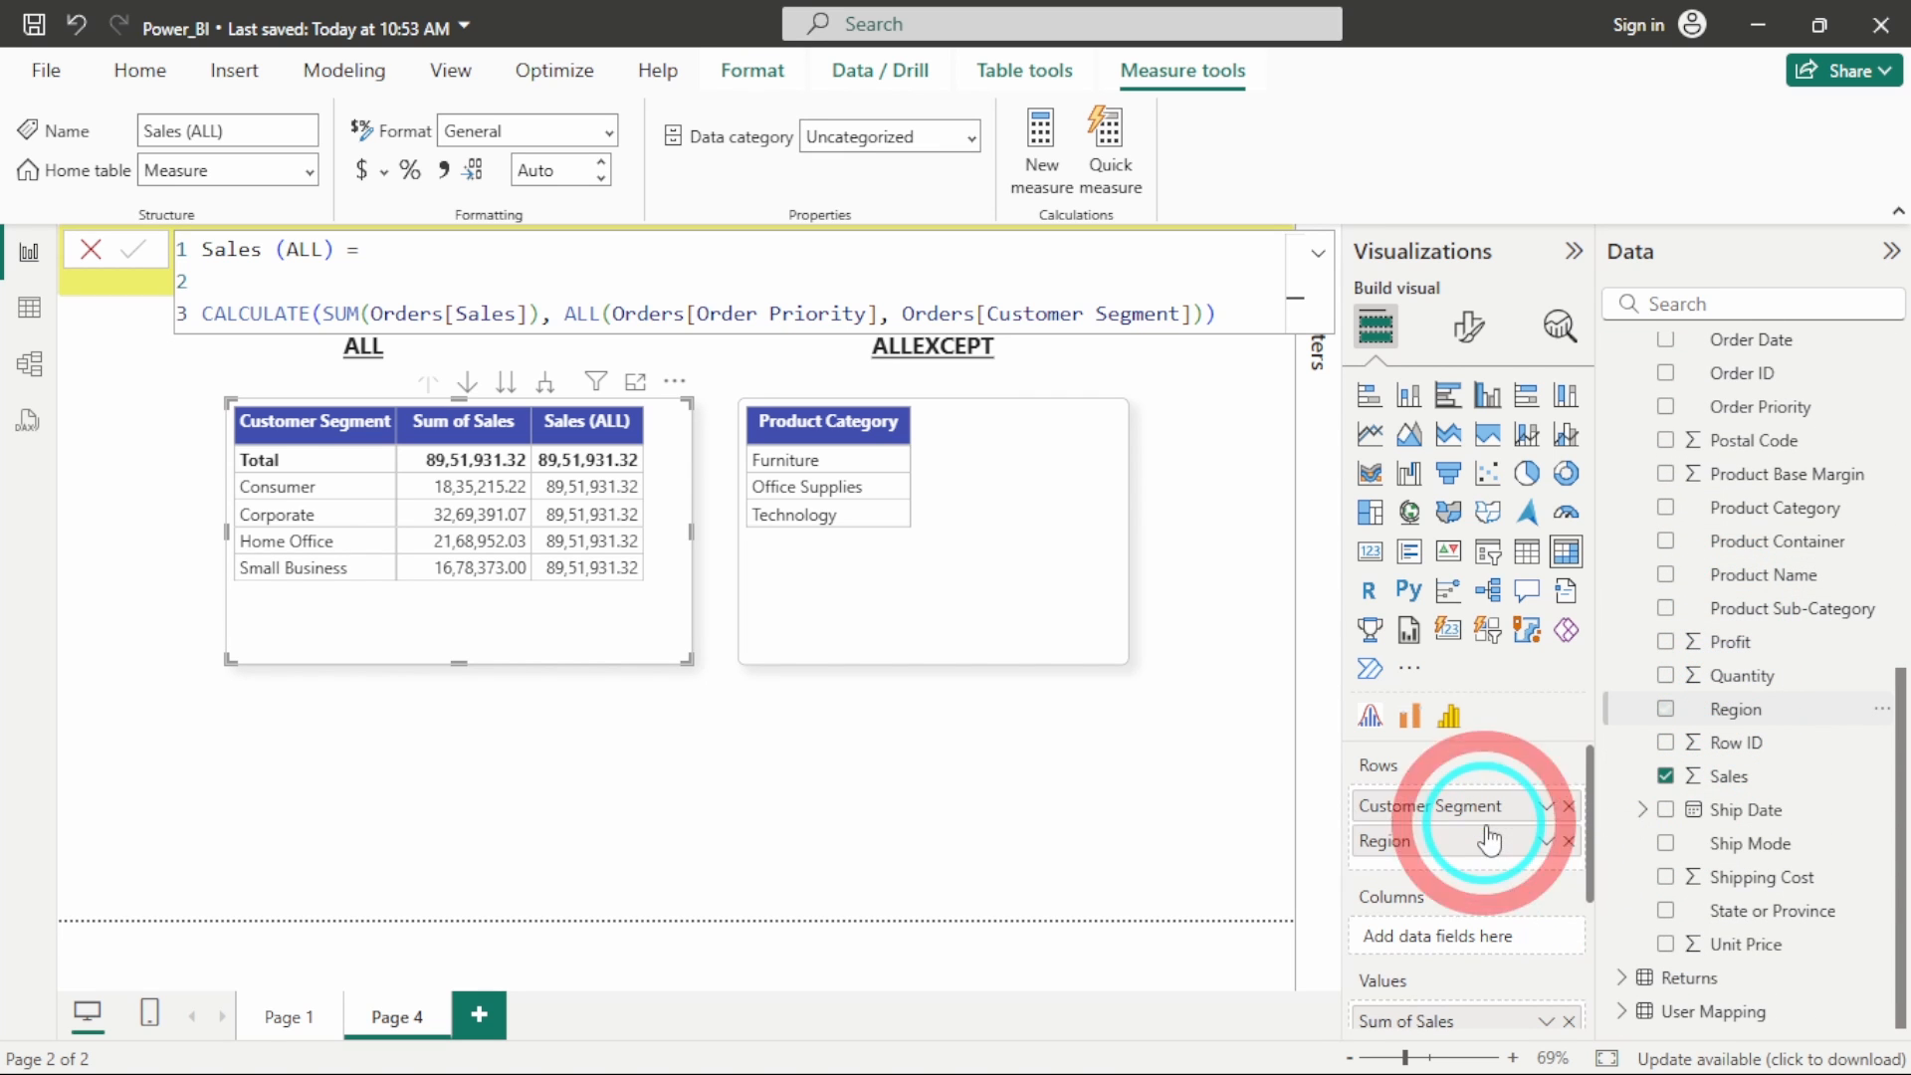
left_click(1568, 806)
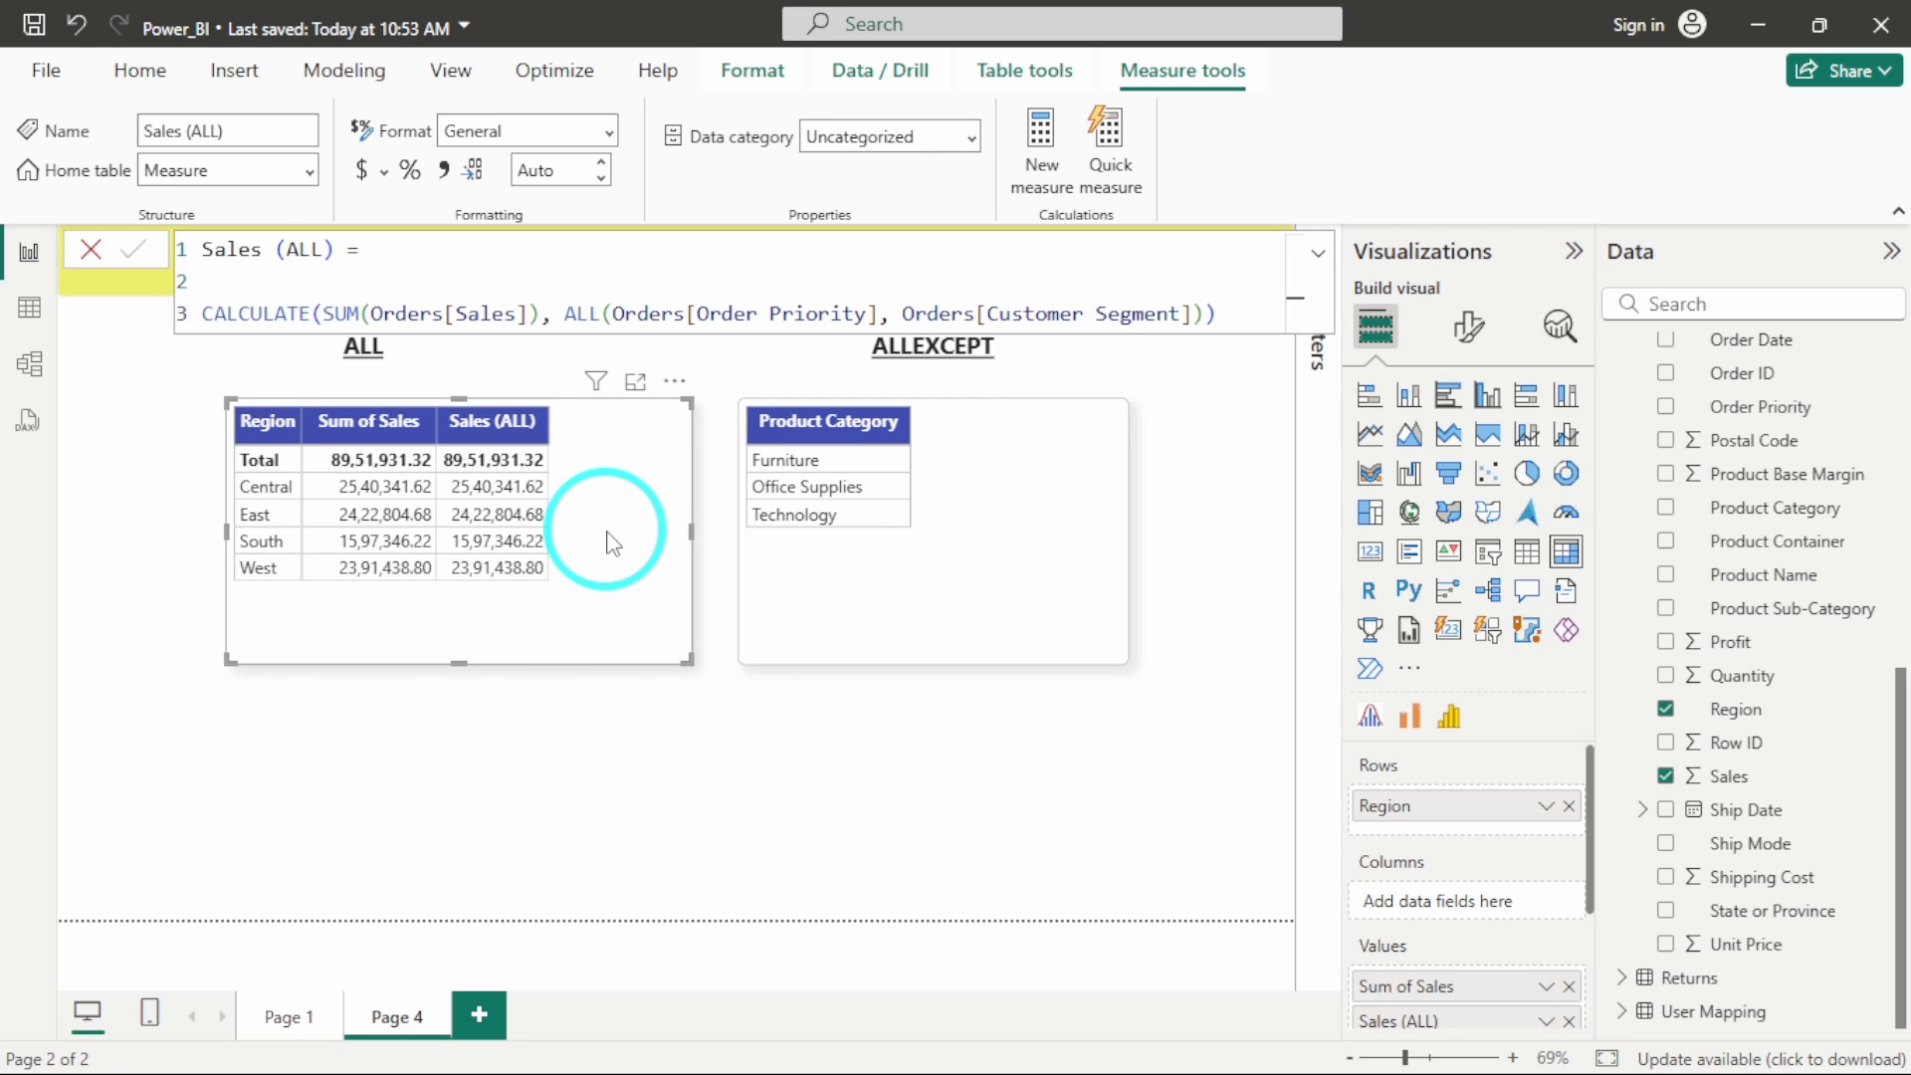
Create a new measure in the Measure table and name it Sales (ALLEXCEPT), leaving a blank line before its expression
left_click(1053, 476)
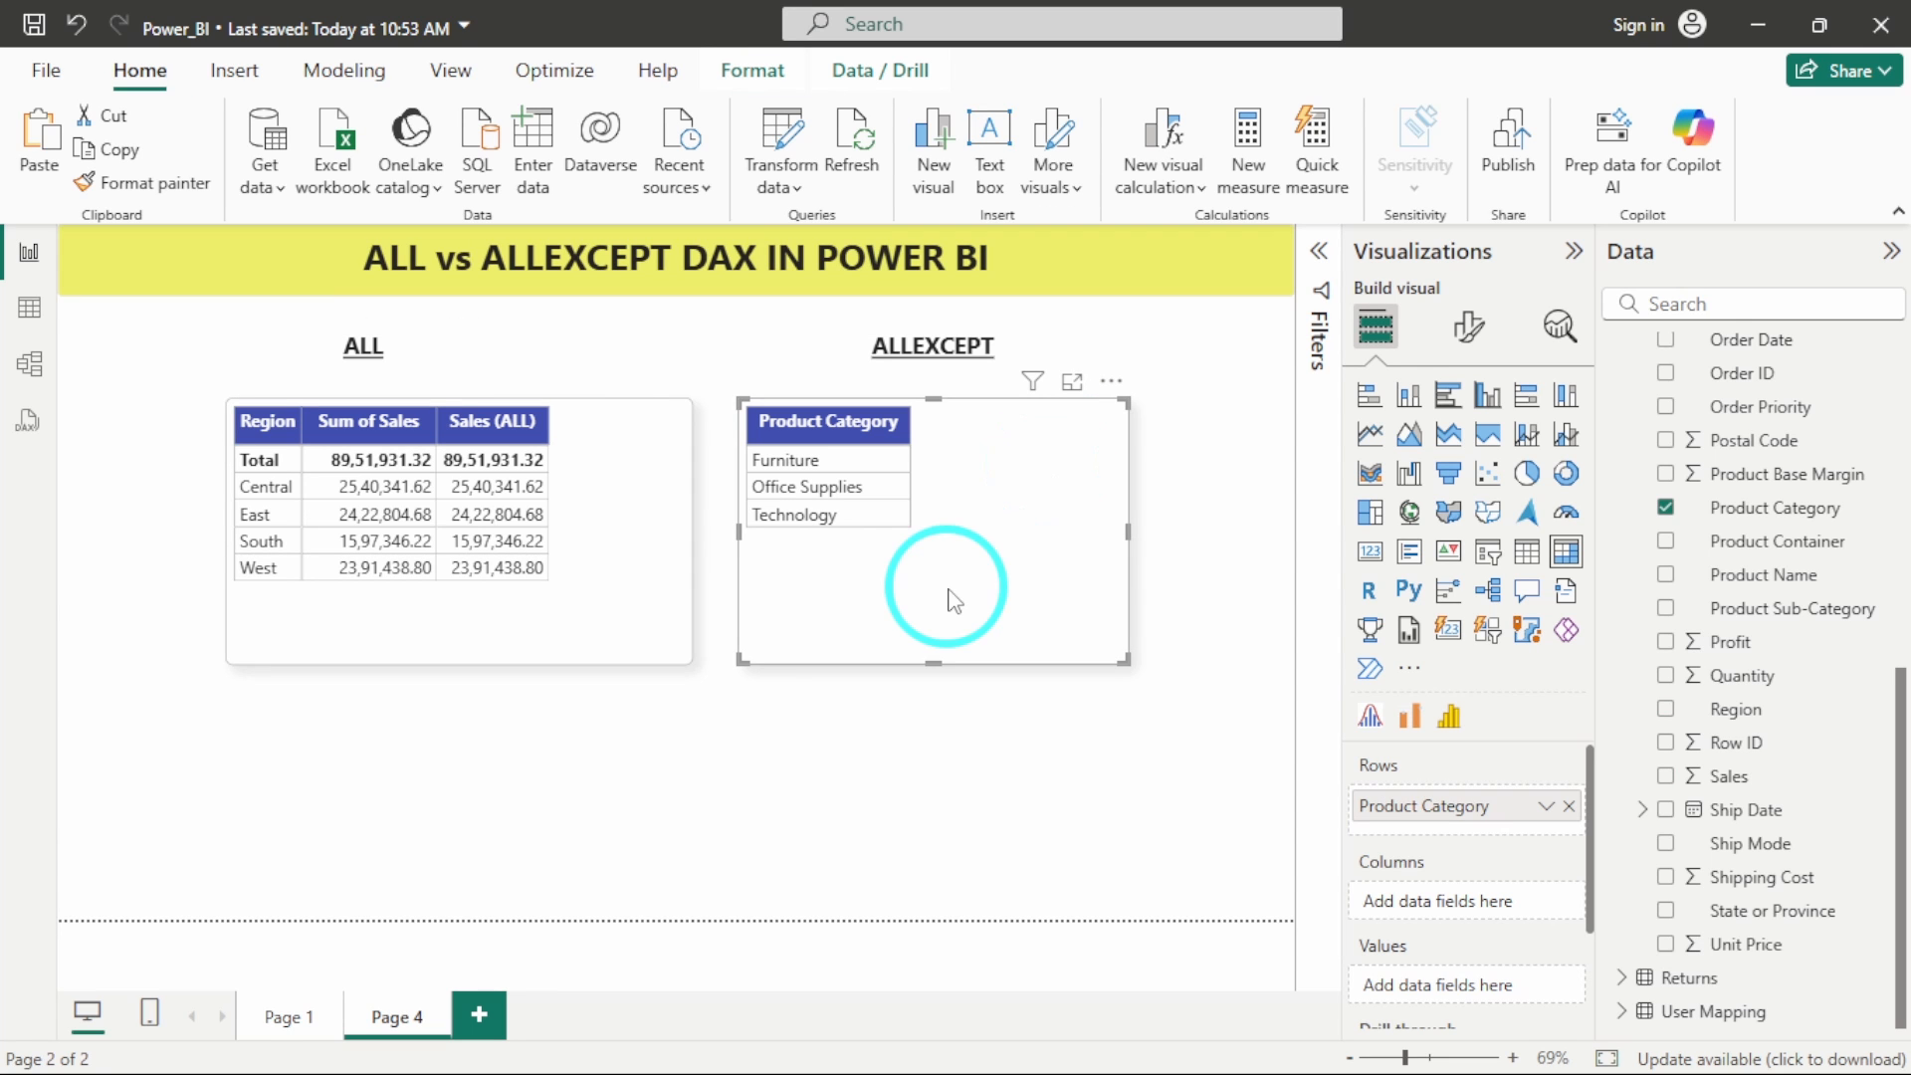
scroll(1813, 523, "up", 6)
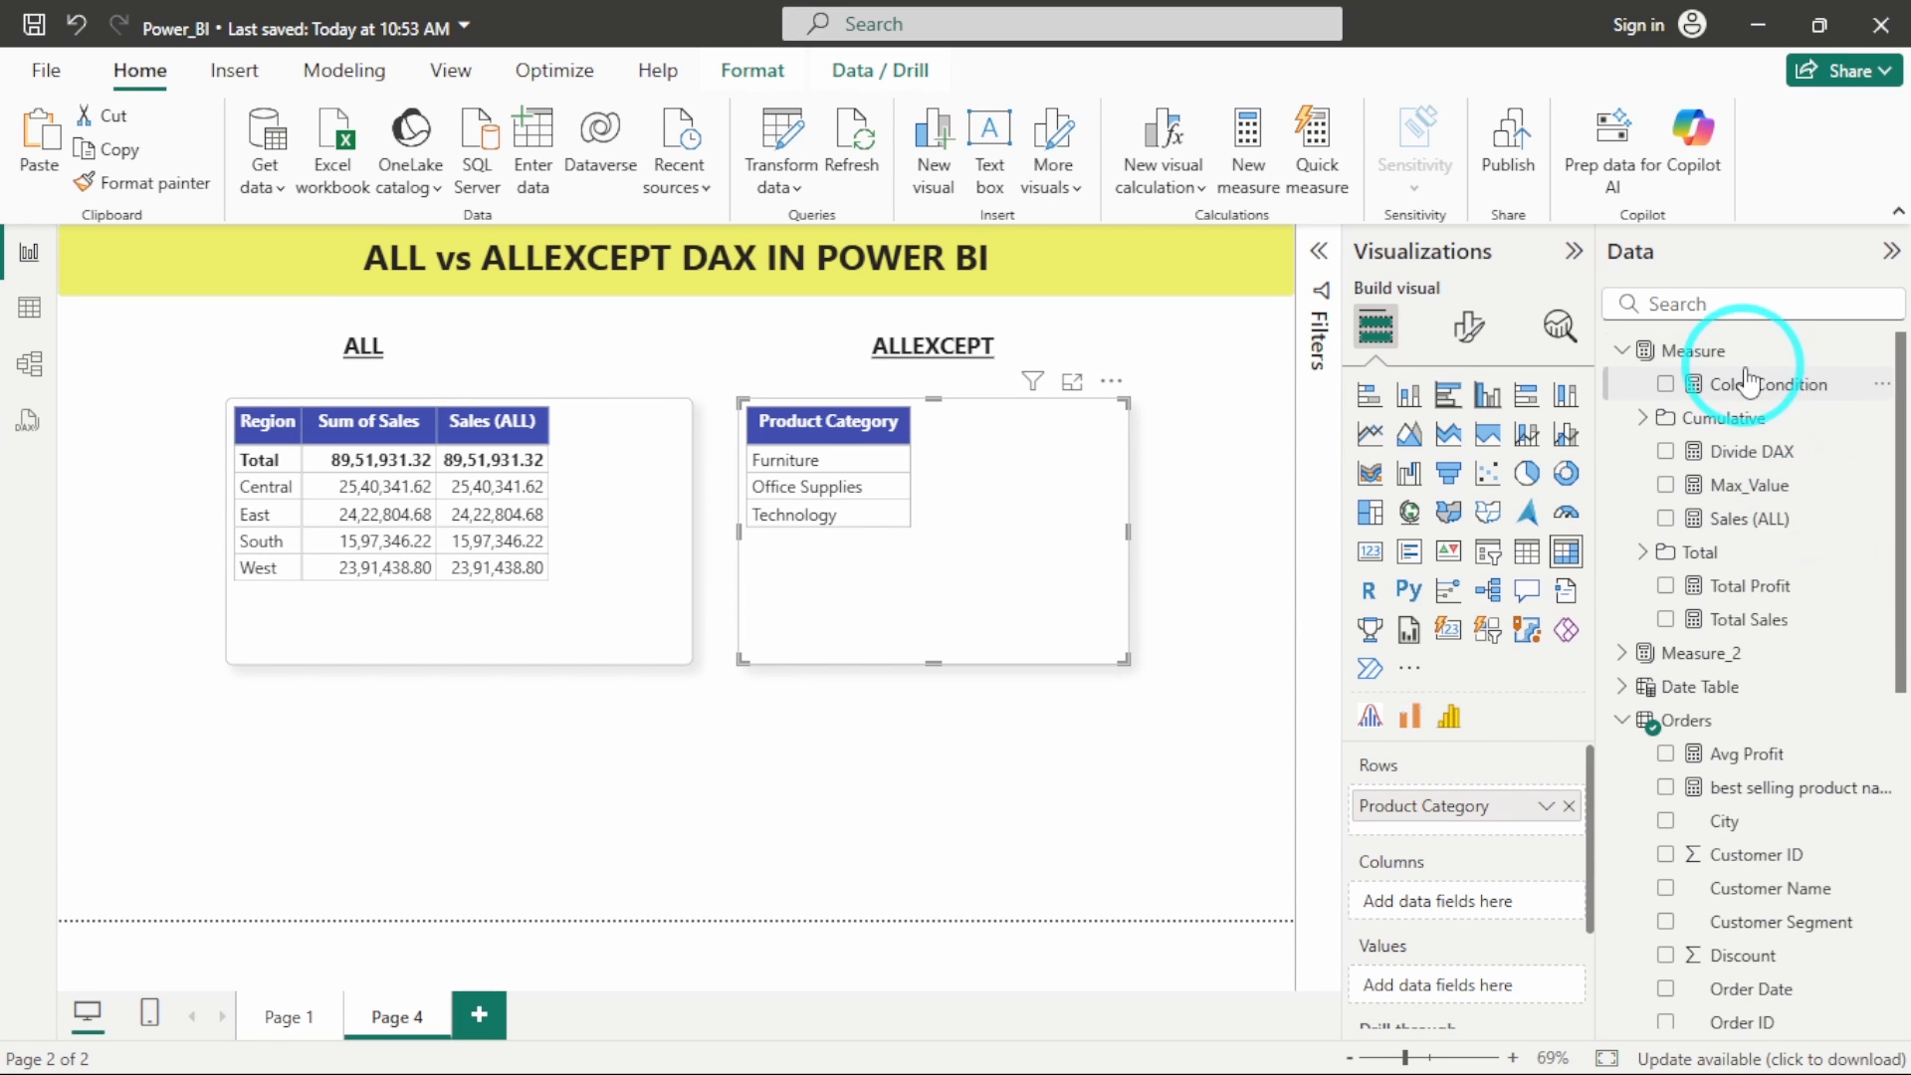
left_click(1885, 354)
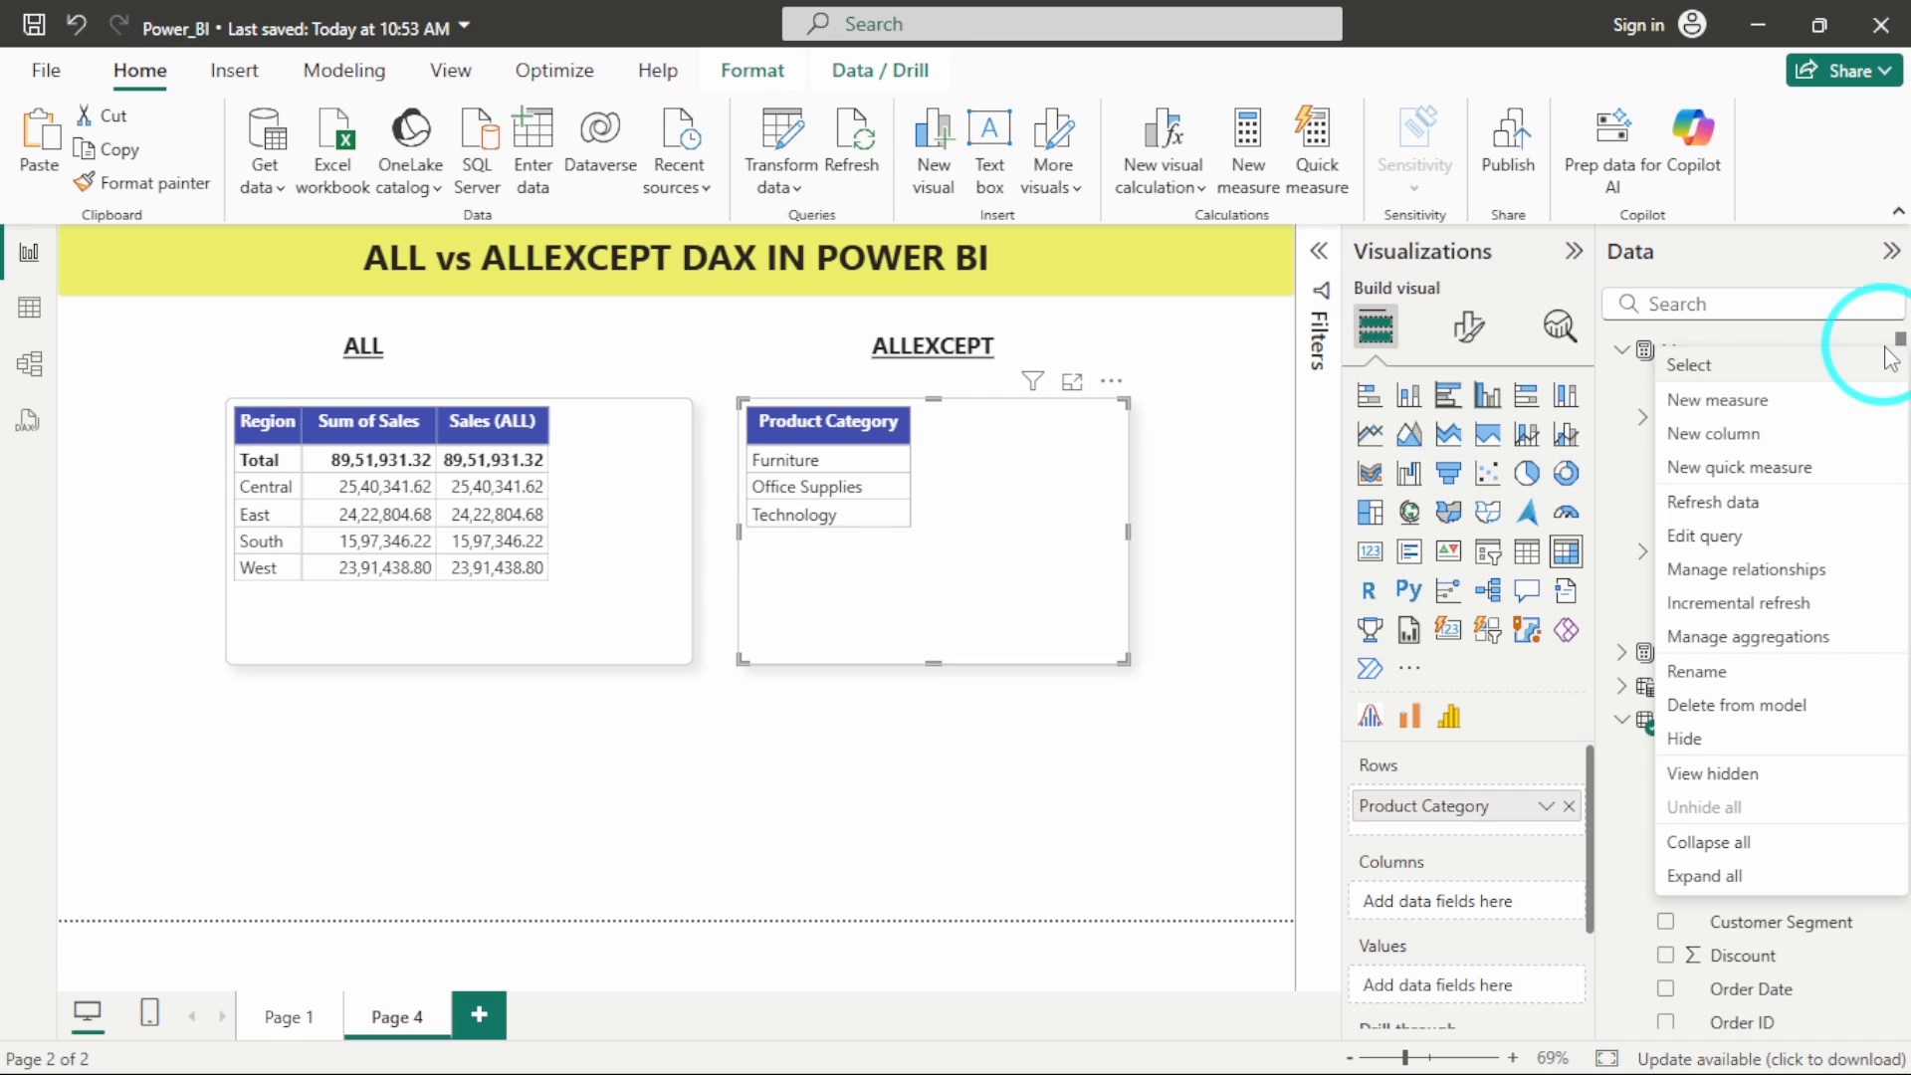
left_click(1759, 399)
key("ctrl+a")
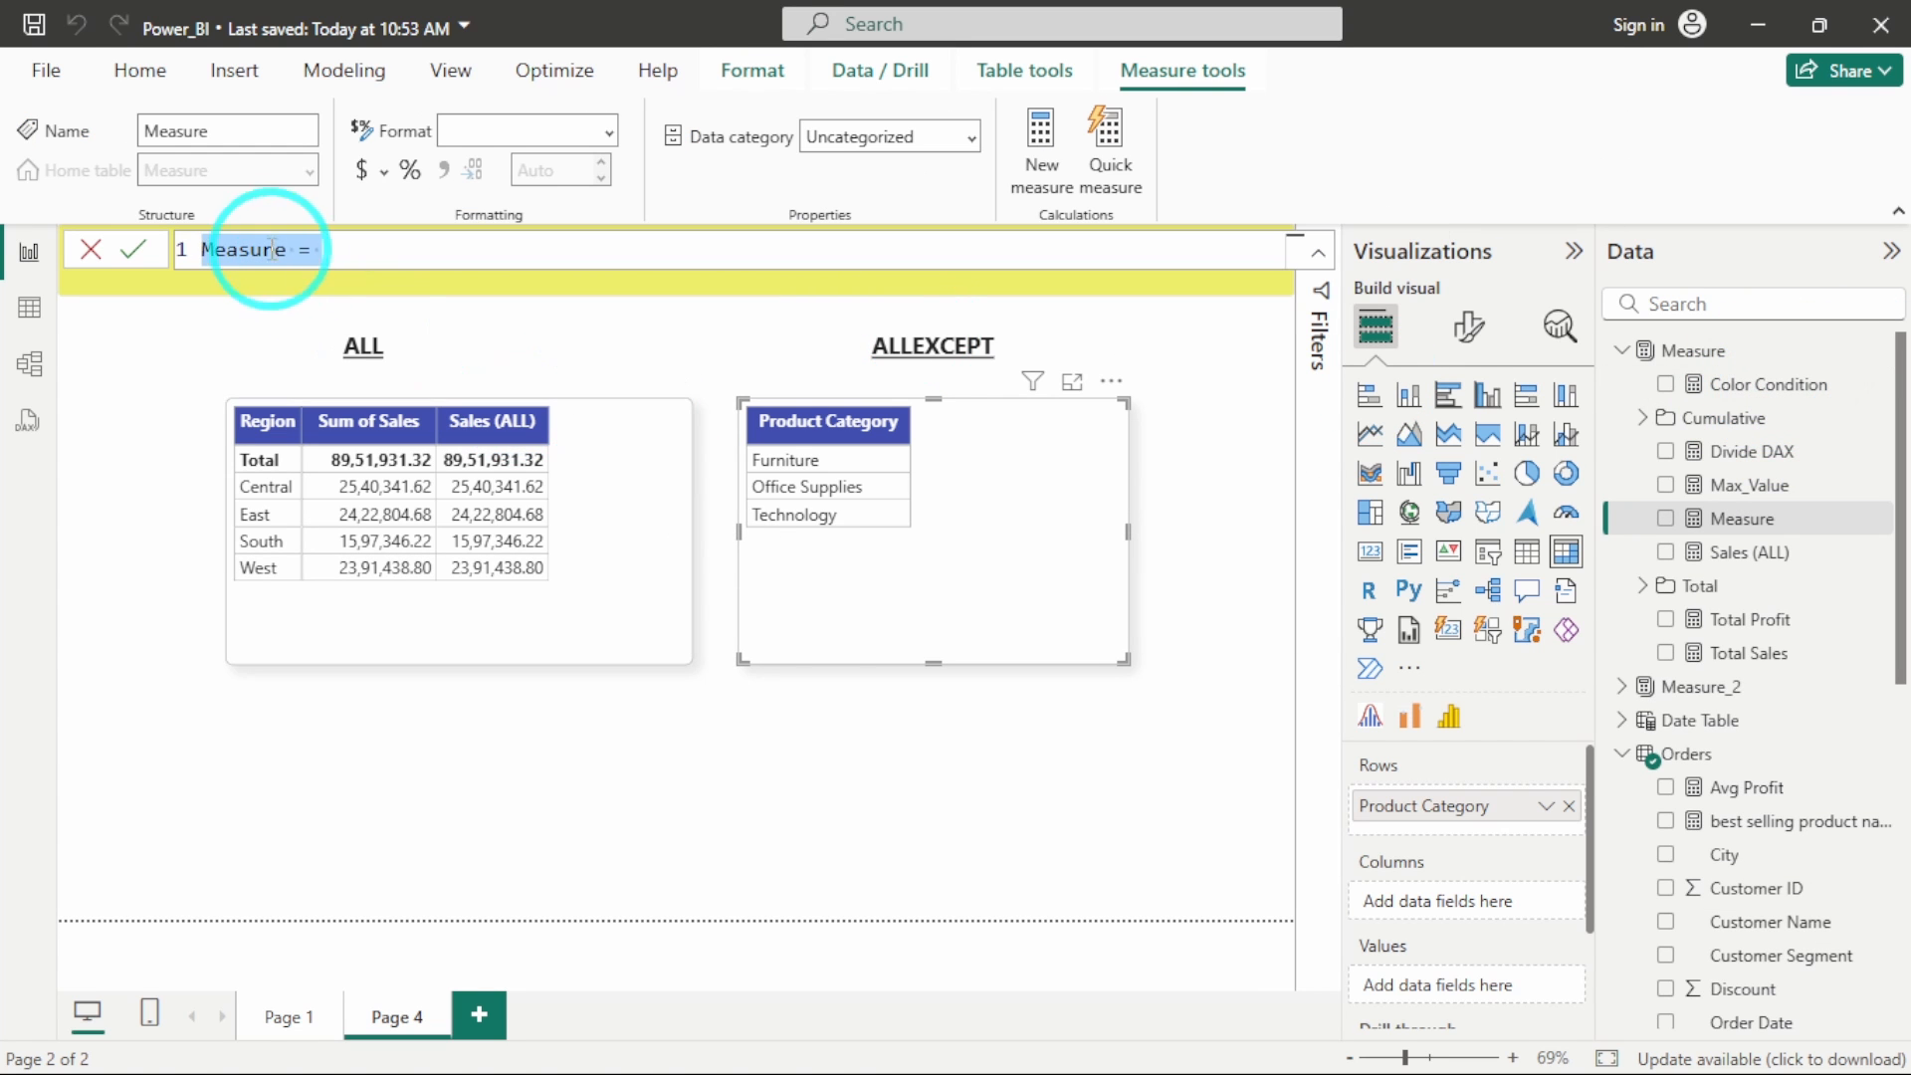
type("A")
key("BackSpace")
type("Sales")
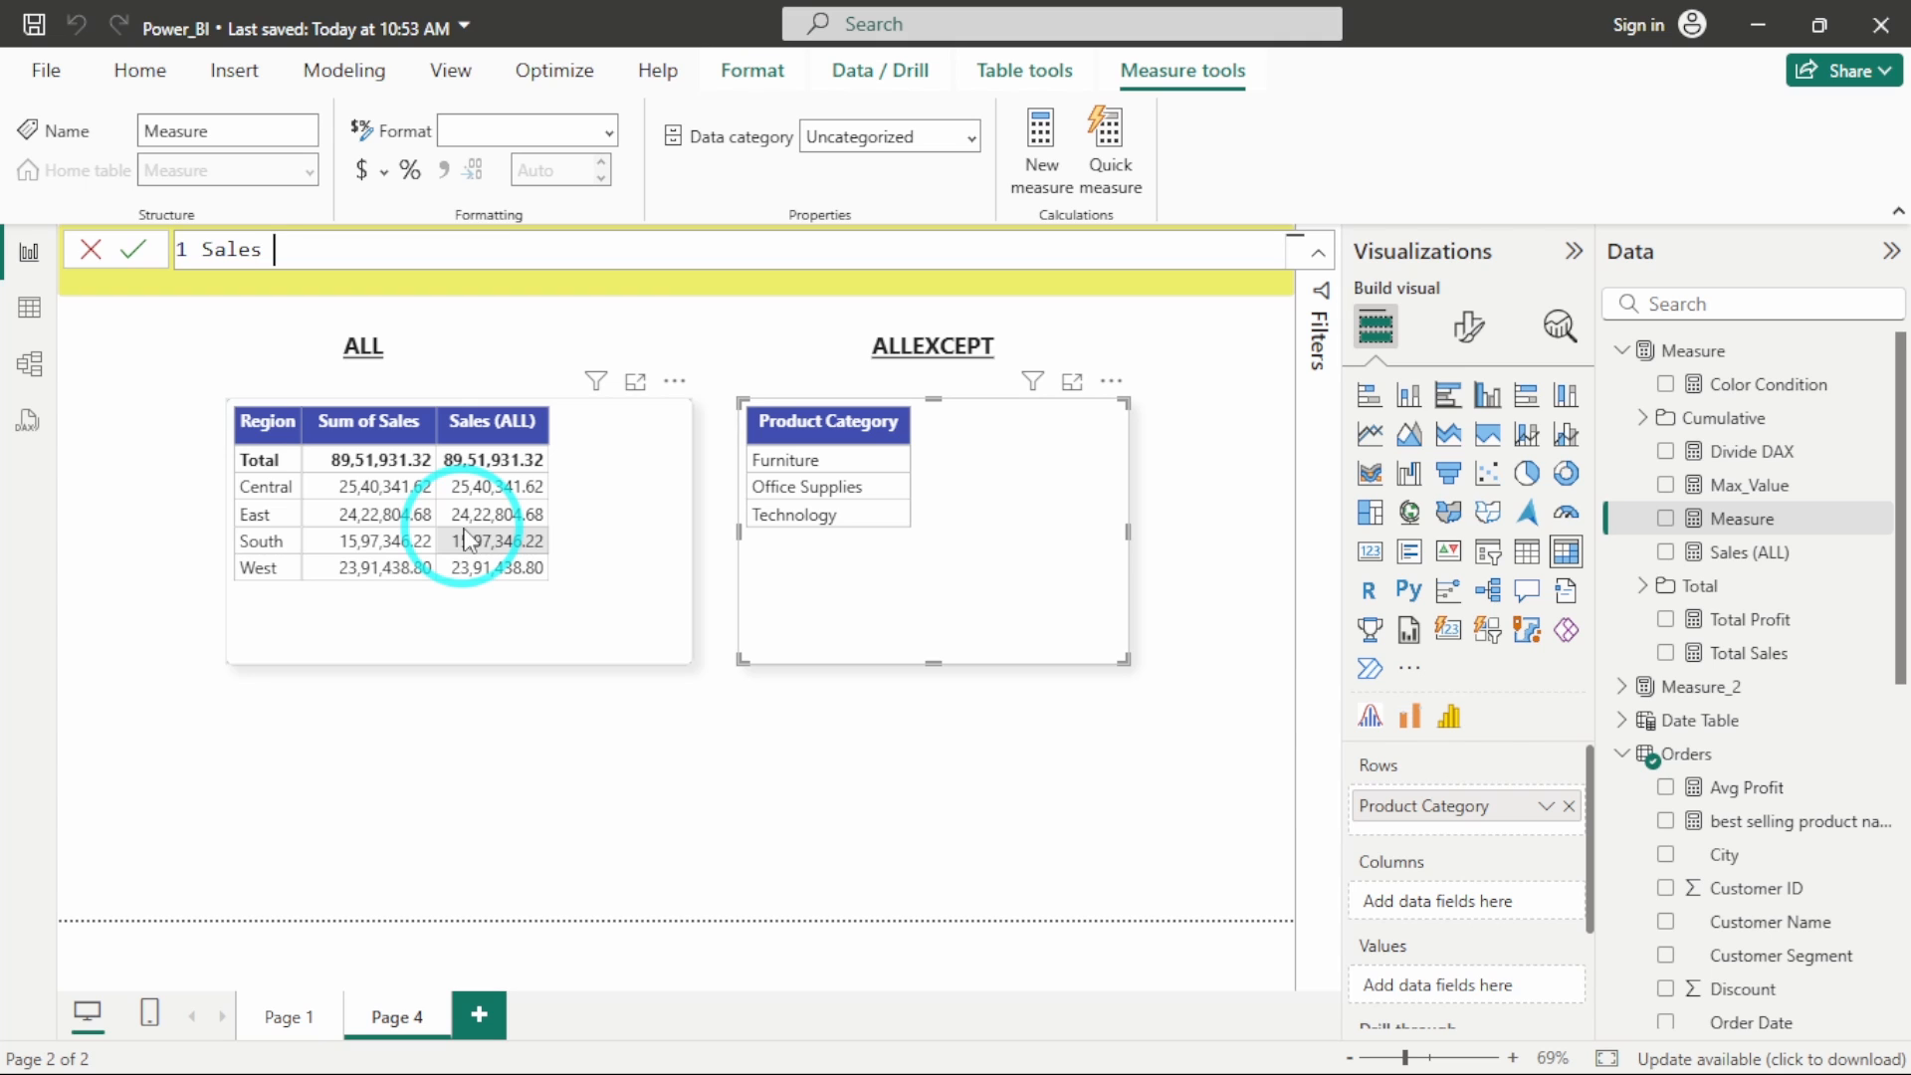
type(" (ALLEXCEPT) =")
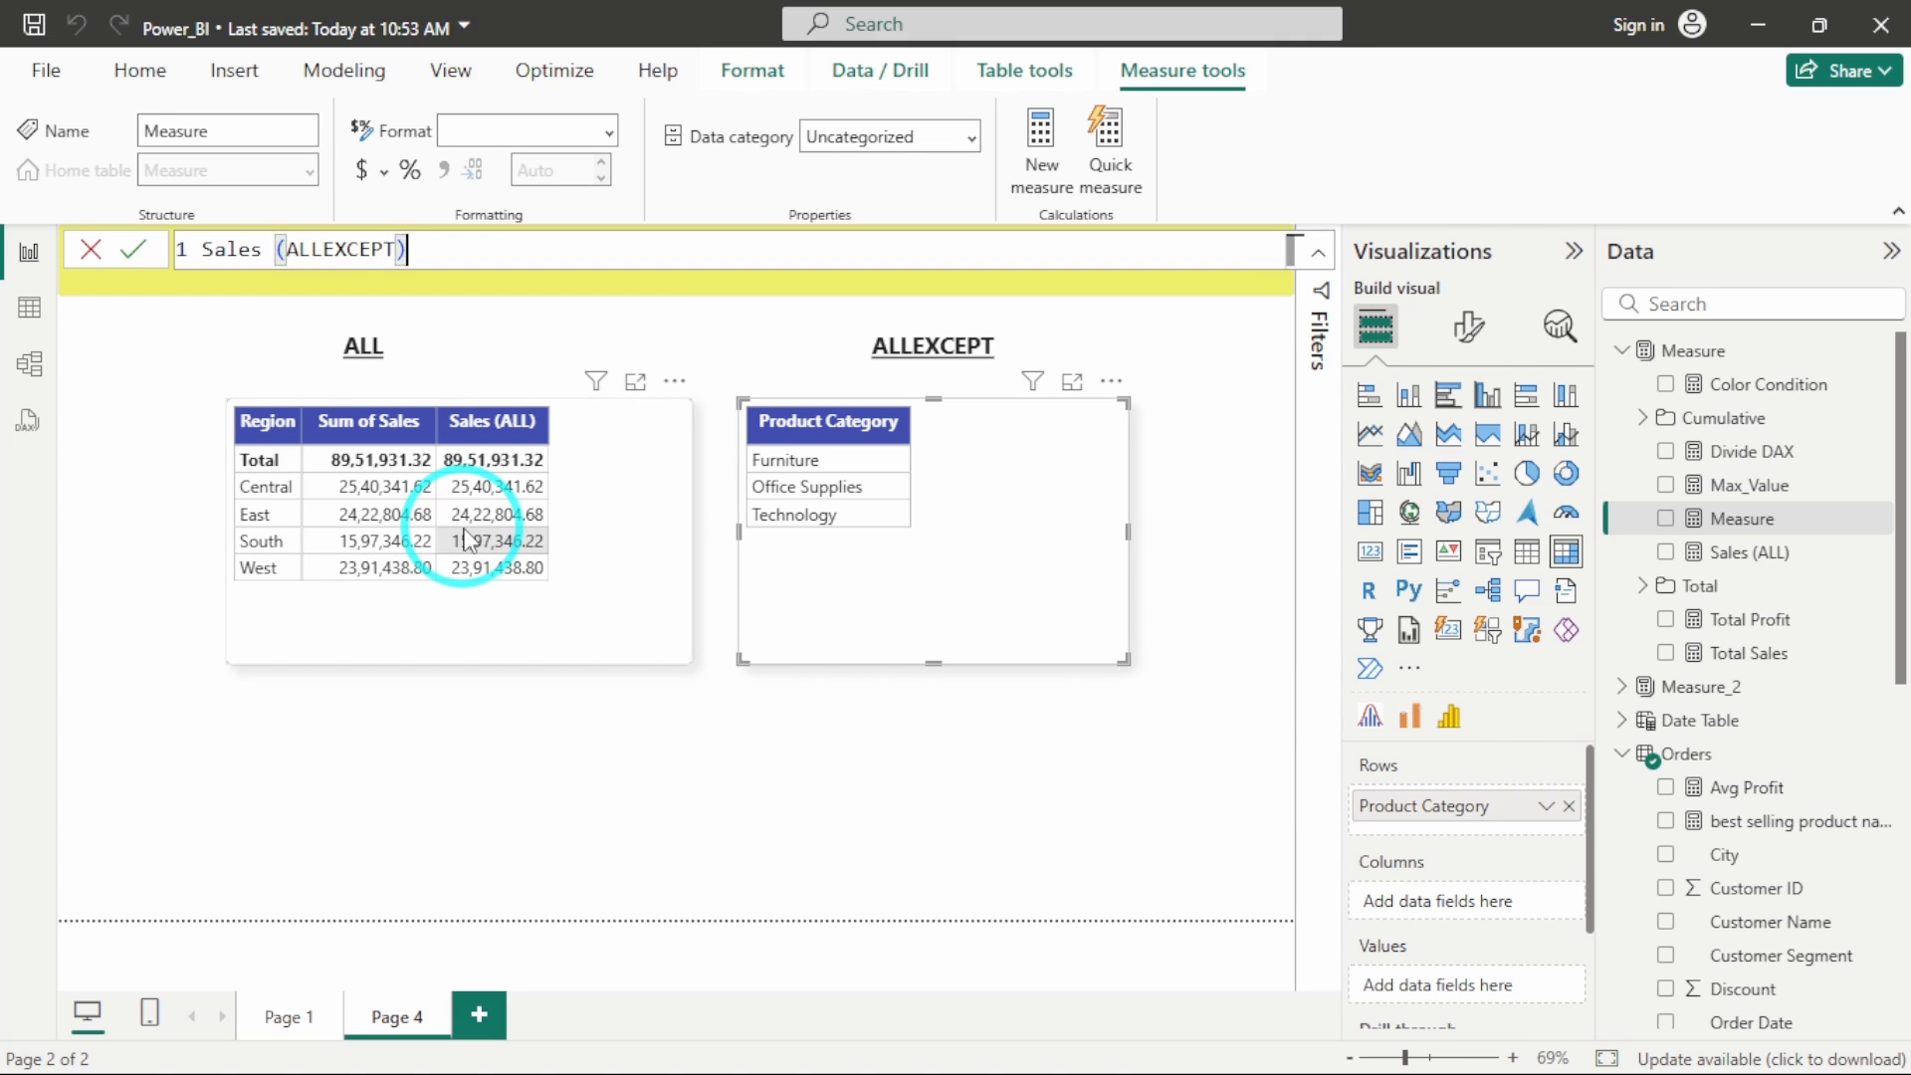
key("shift+Return")
key("shift+Return")
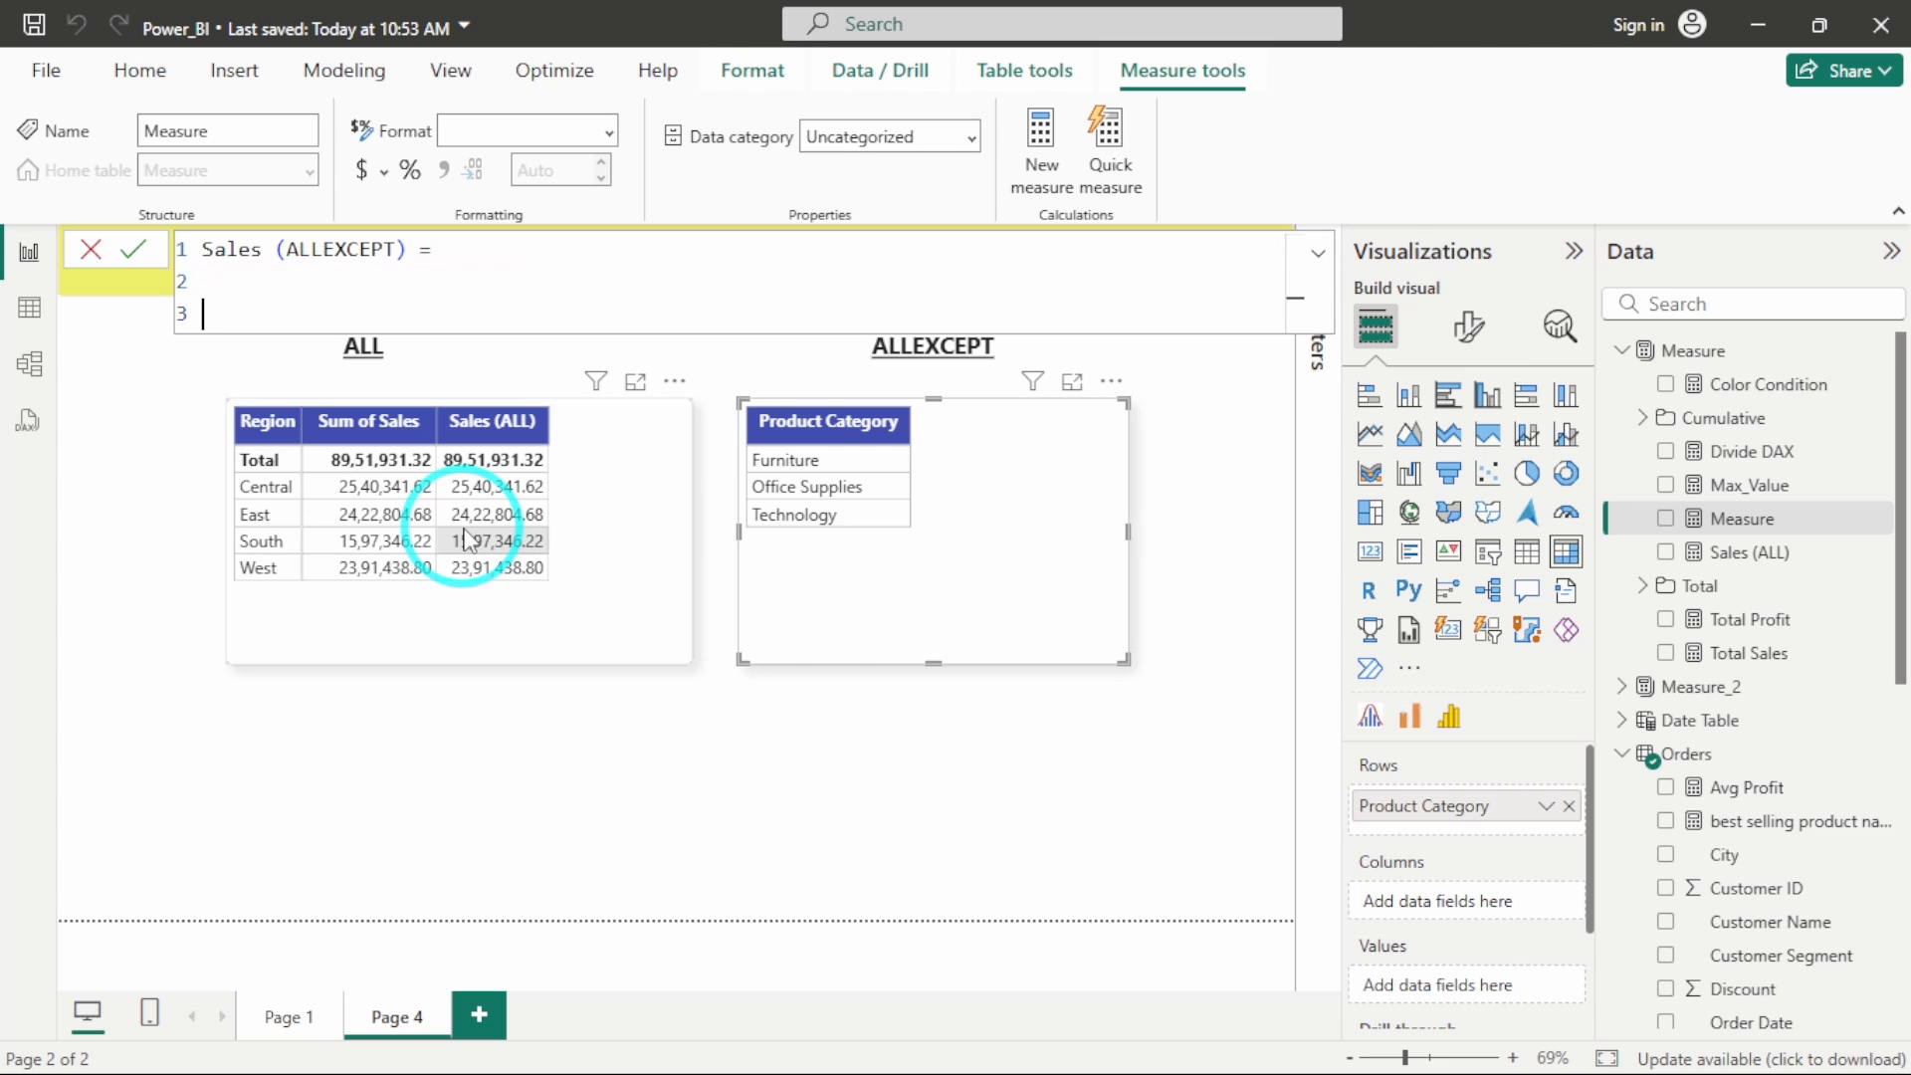
Begin the Sales (ALLEXCEPT) formula with CALCULATE( SUM(Orders[Sales]), ALLEXCEPT(
type("CALC")
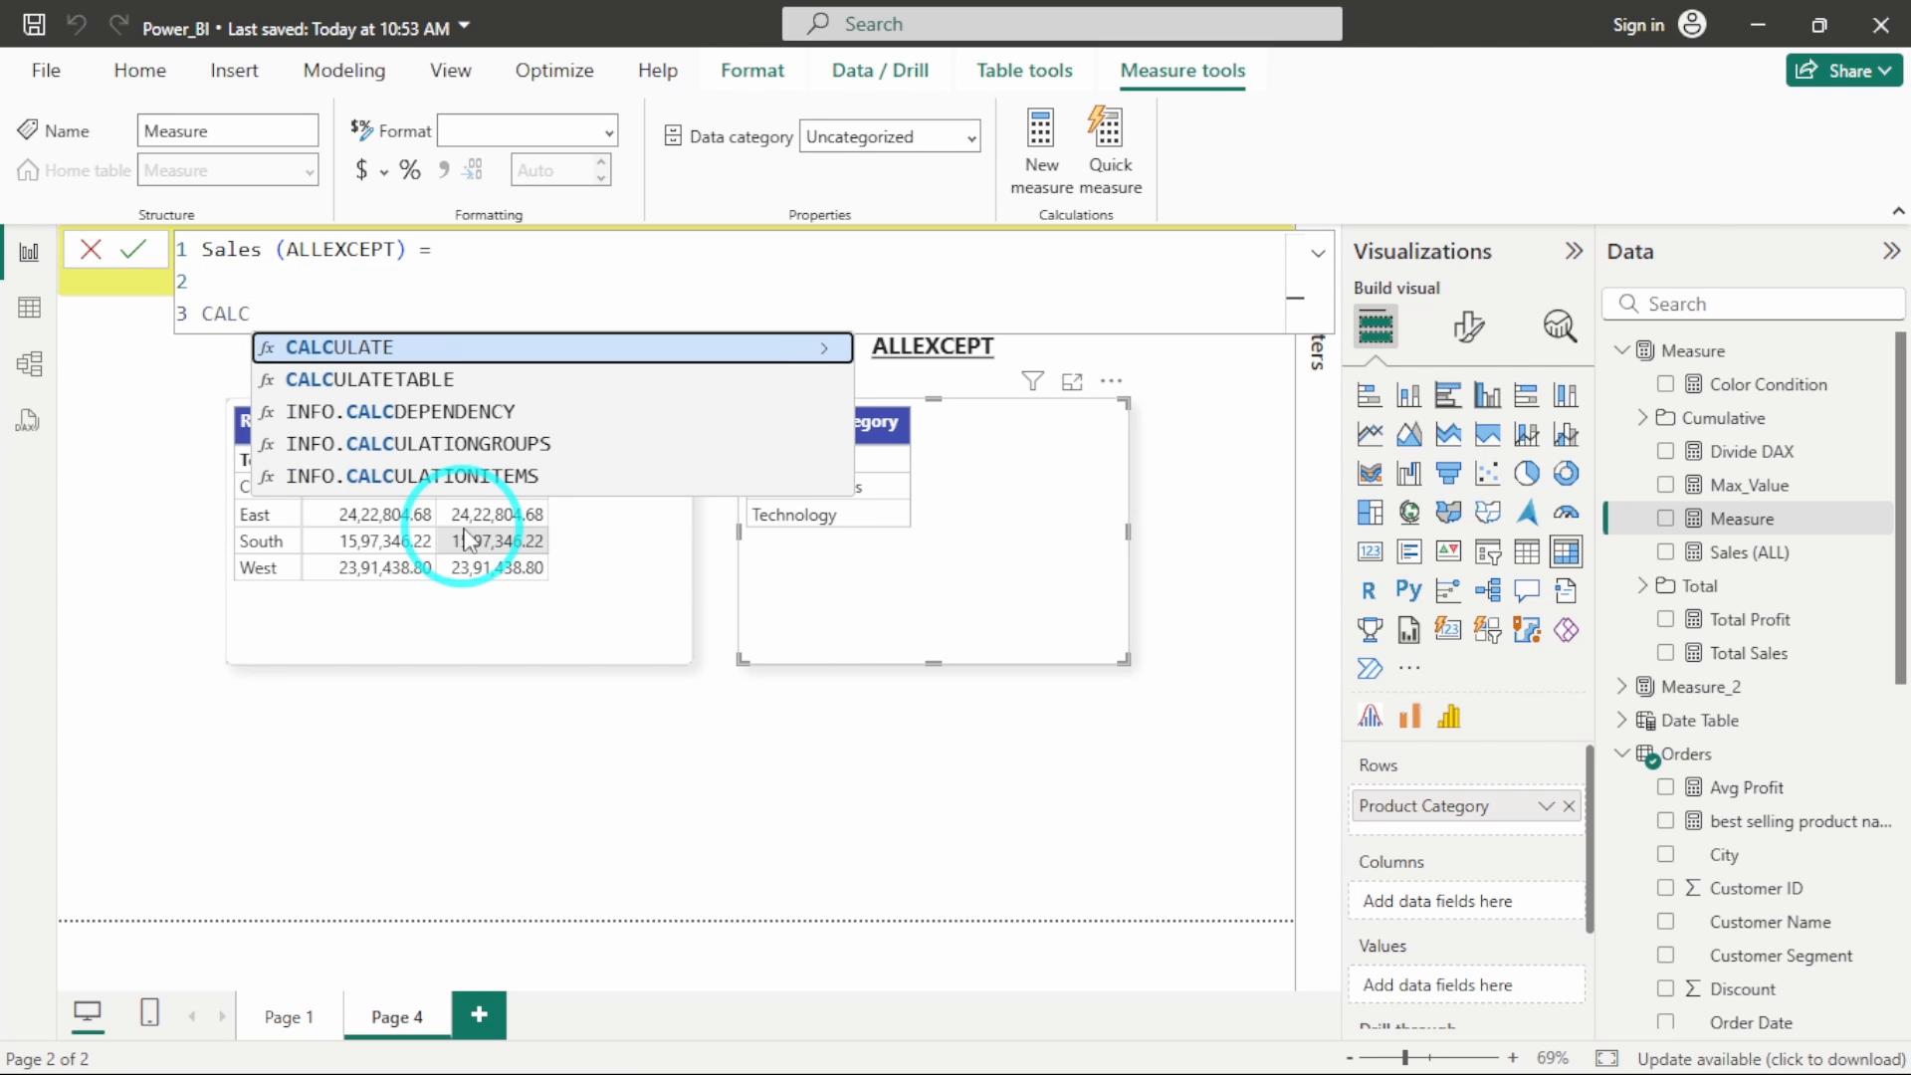
key("Tab")
type("SUM(")
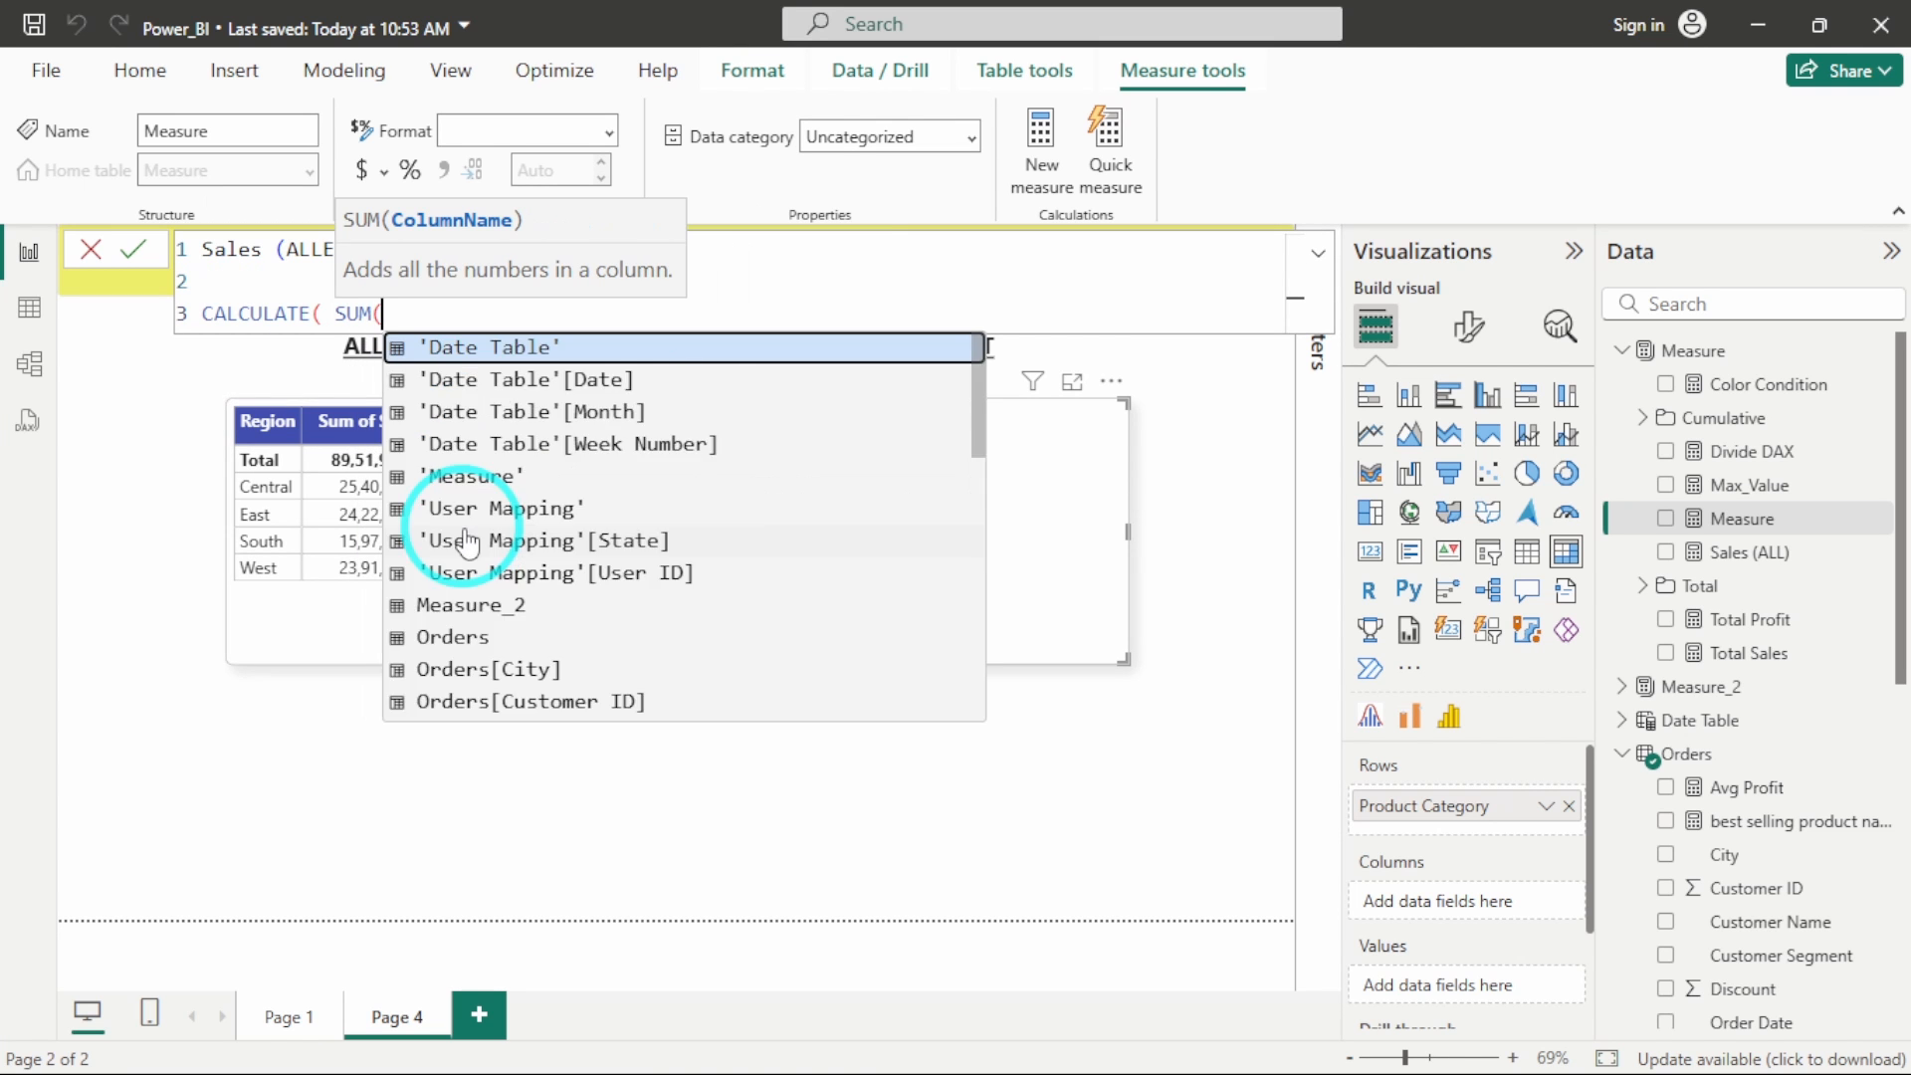
type("Orders[Sales]), ALL")
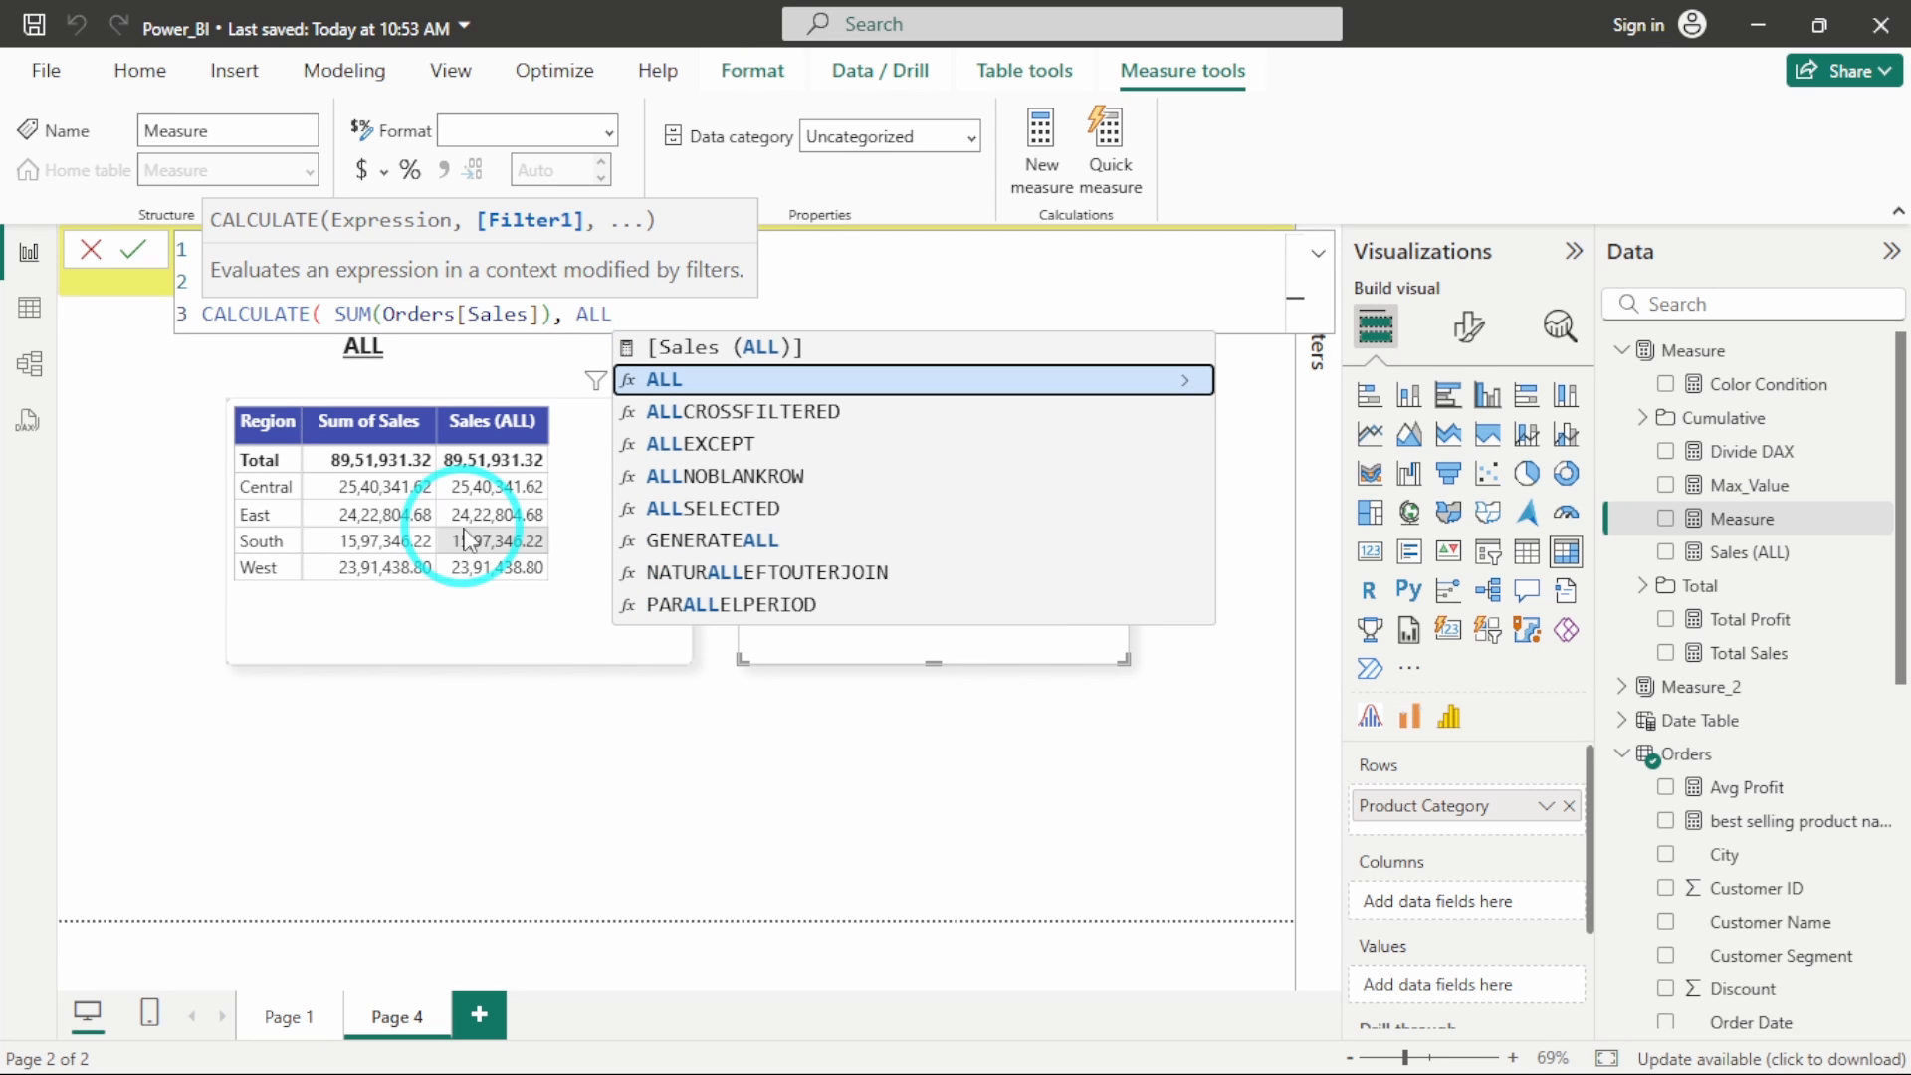
type("EX")
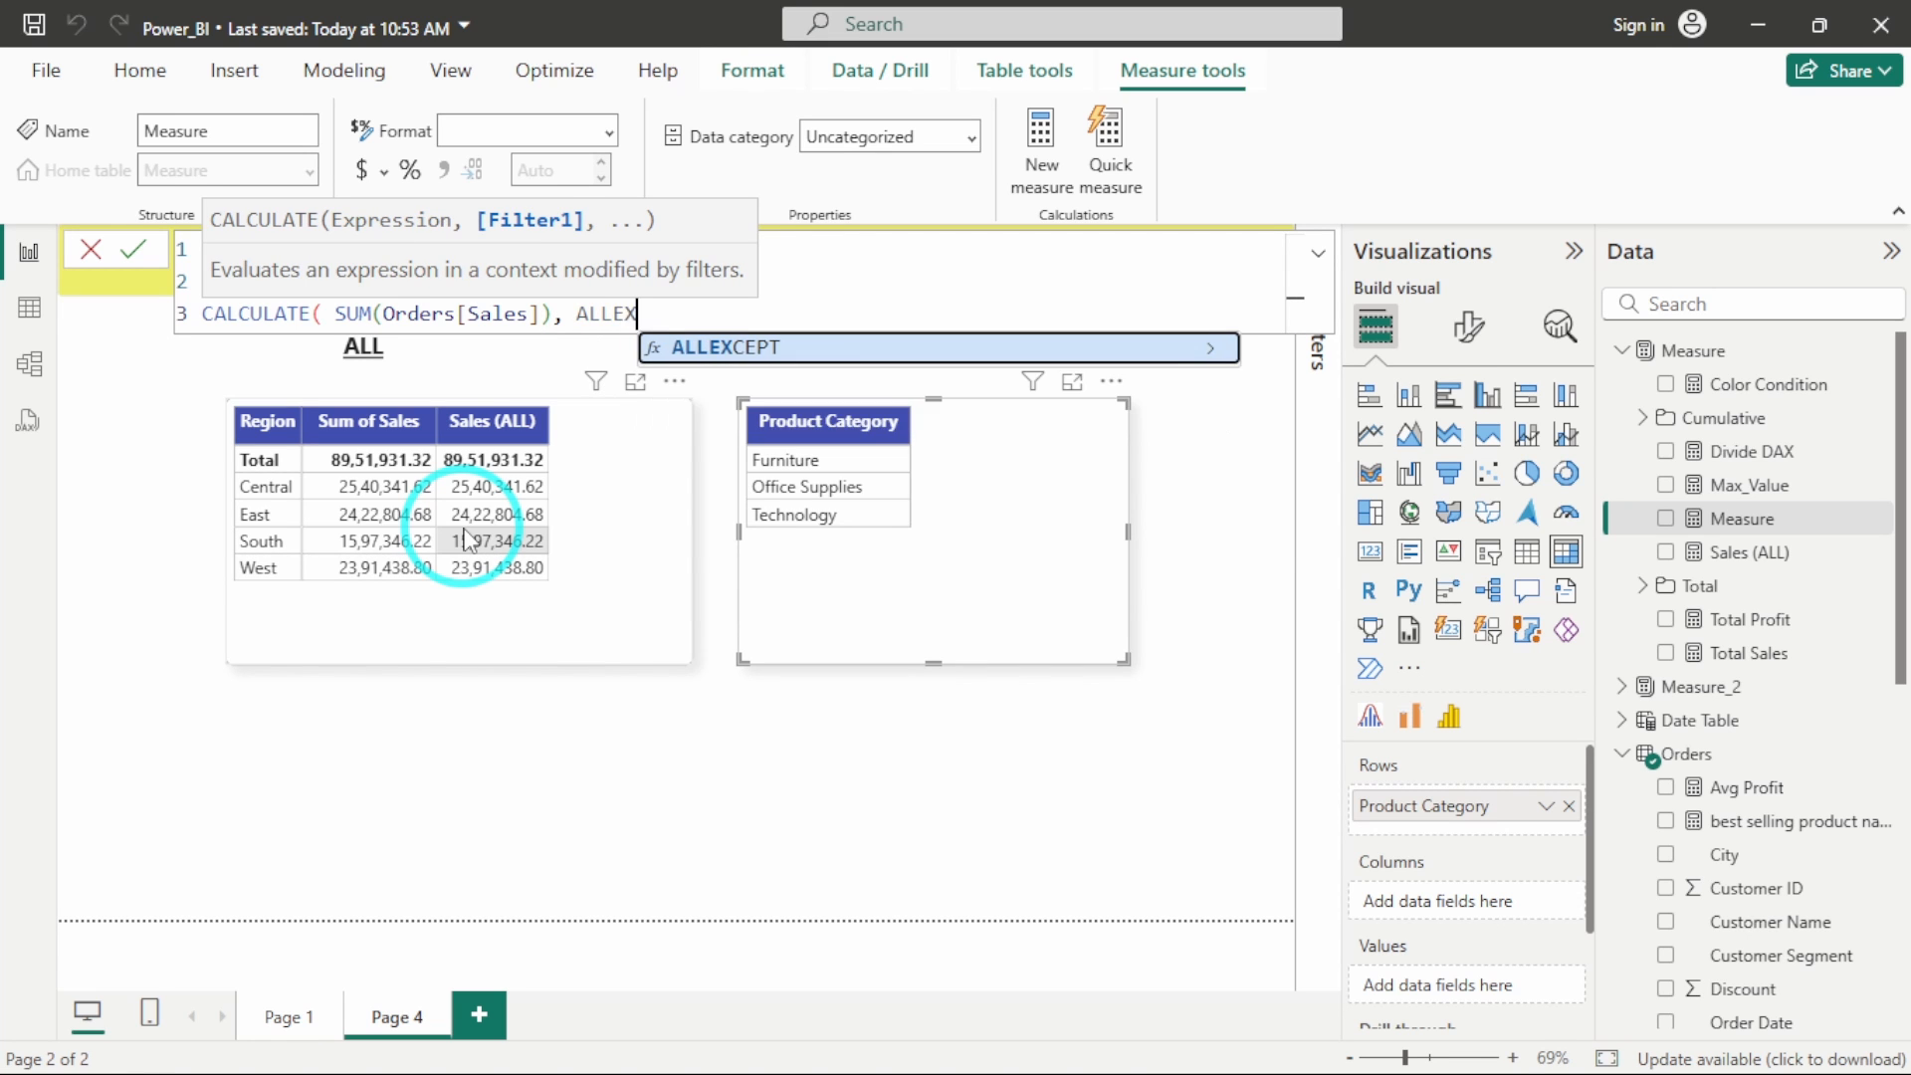
key("Tab")
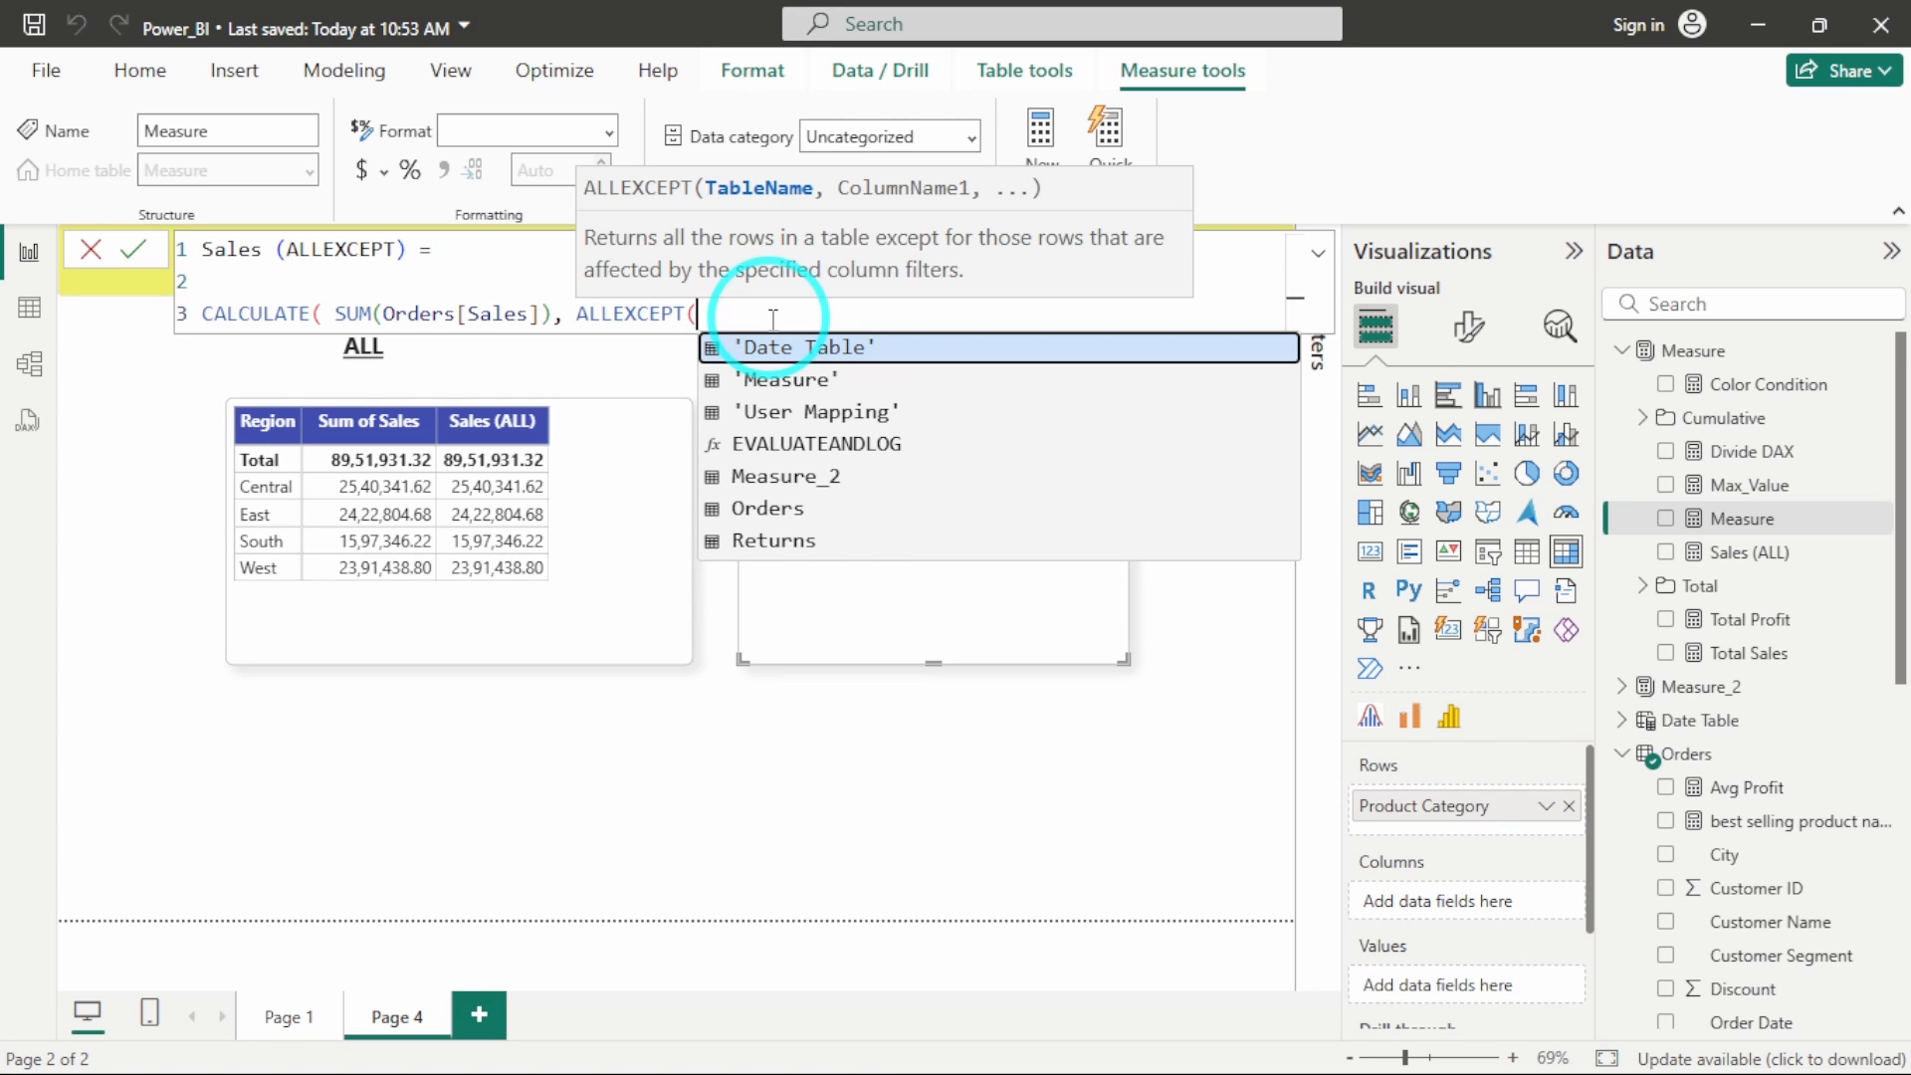
type("Regio")
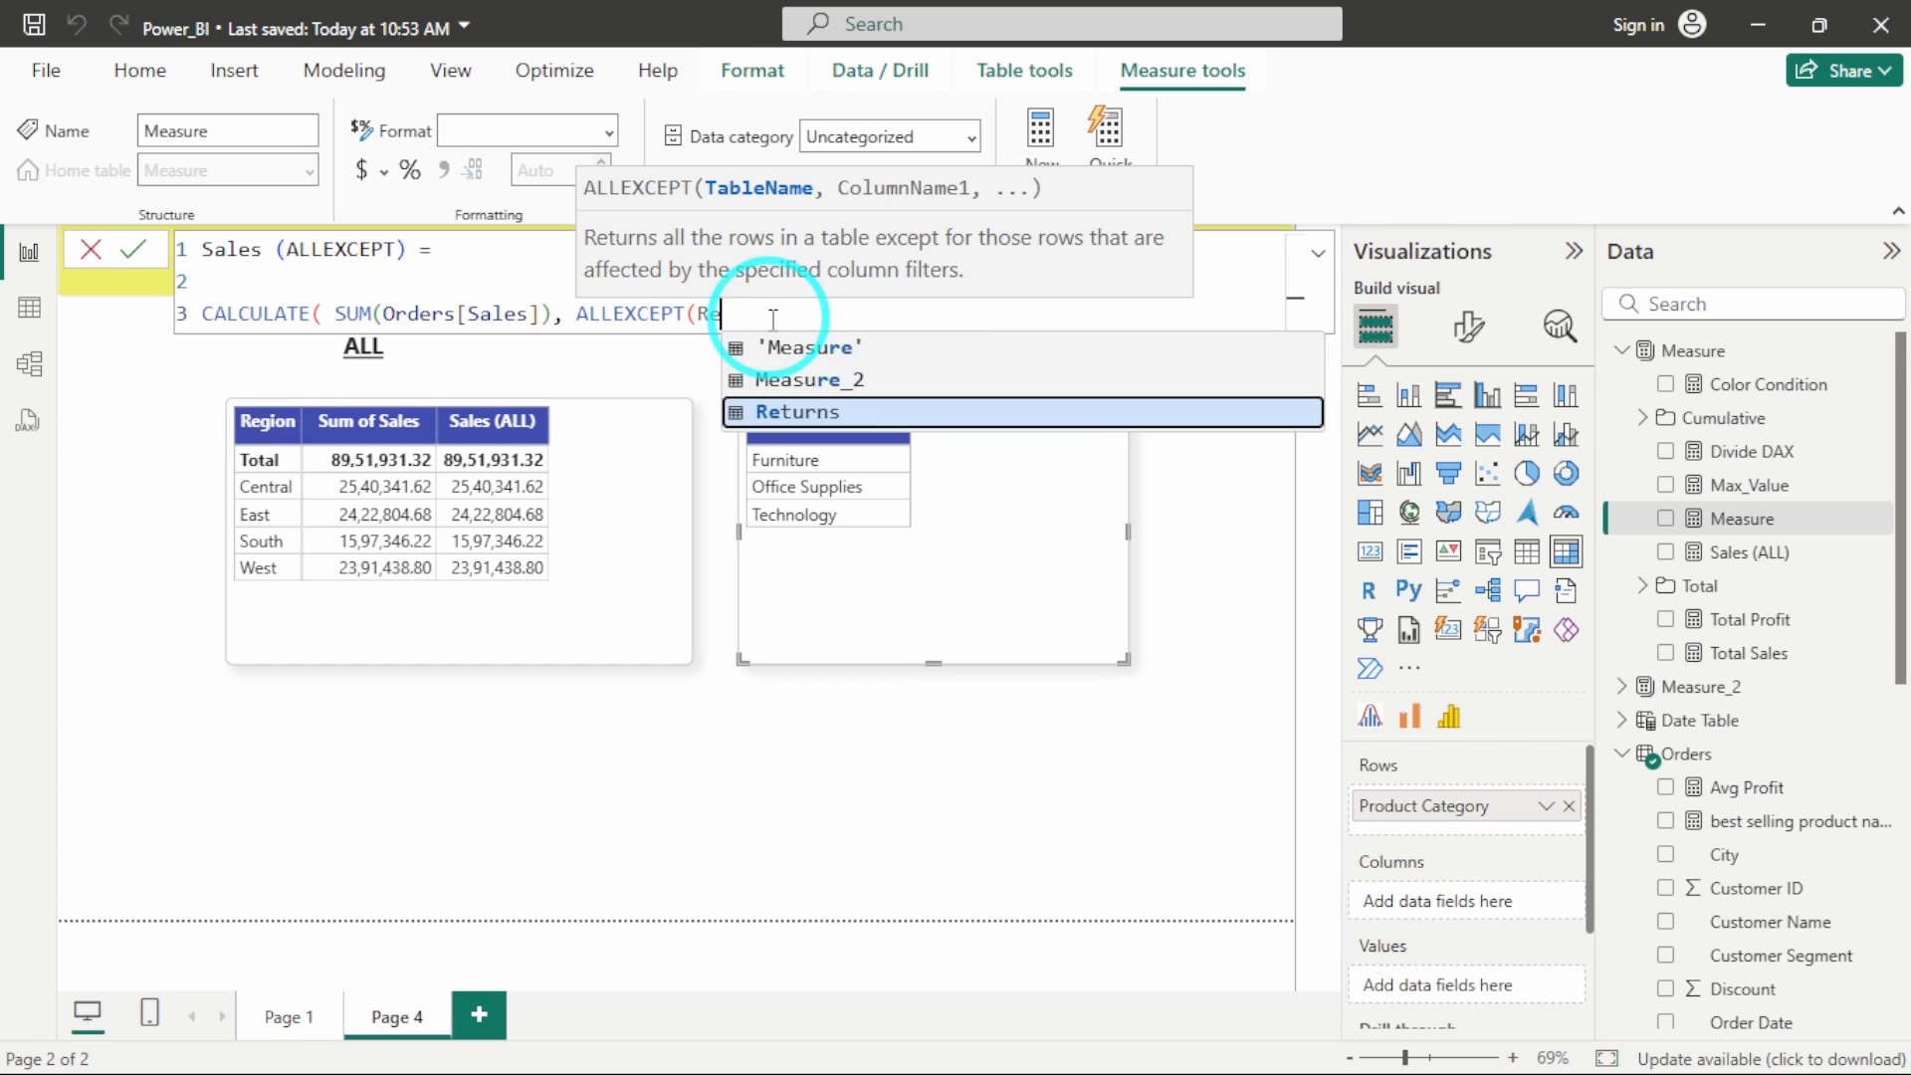
key("BackSpace")
key("BackSpace")
key("BackSpace")
key("BackSpace")
key("BackSpace")
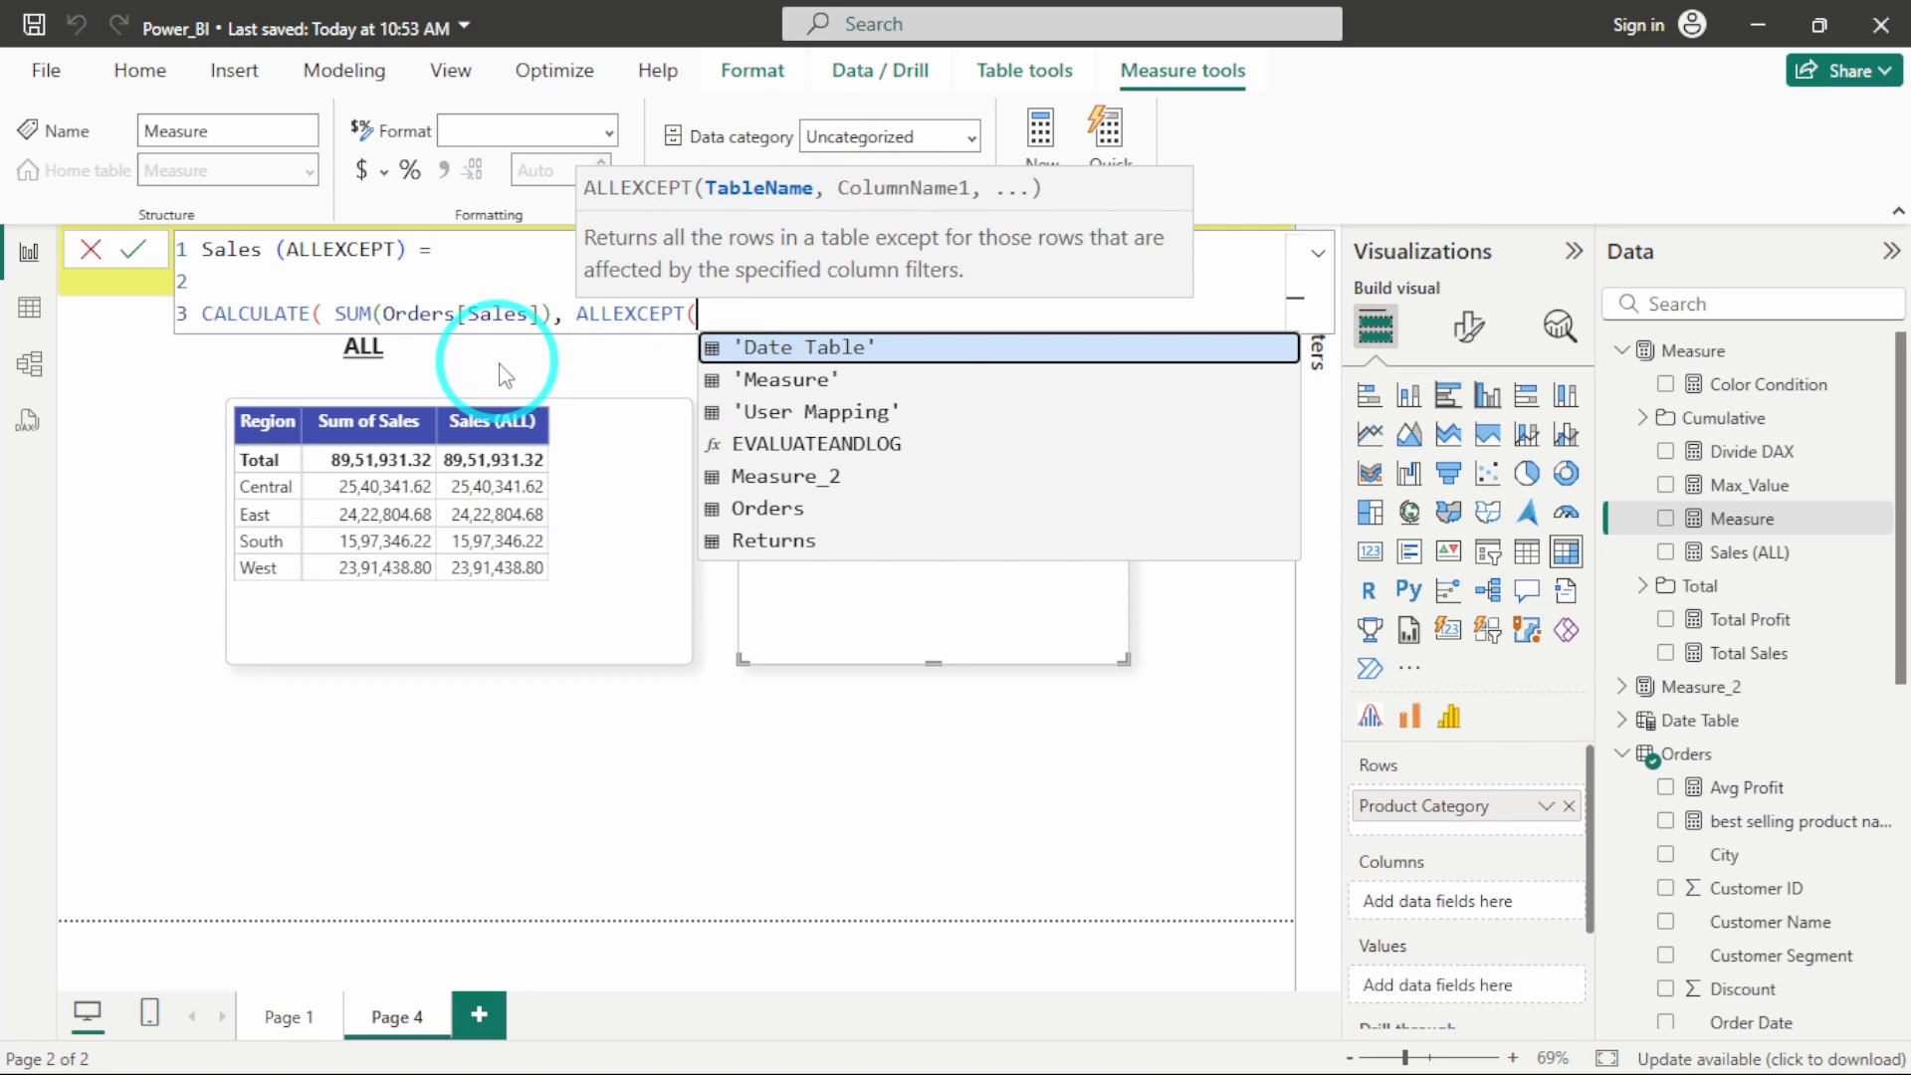
Complete the ALLEXCEPT function with the Orders table and the Orders[Region] column, close the parentheses and commit the measure
key("Down")
key("Down")
key("Down")
key("Down")
key("Down")
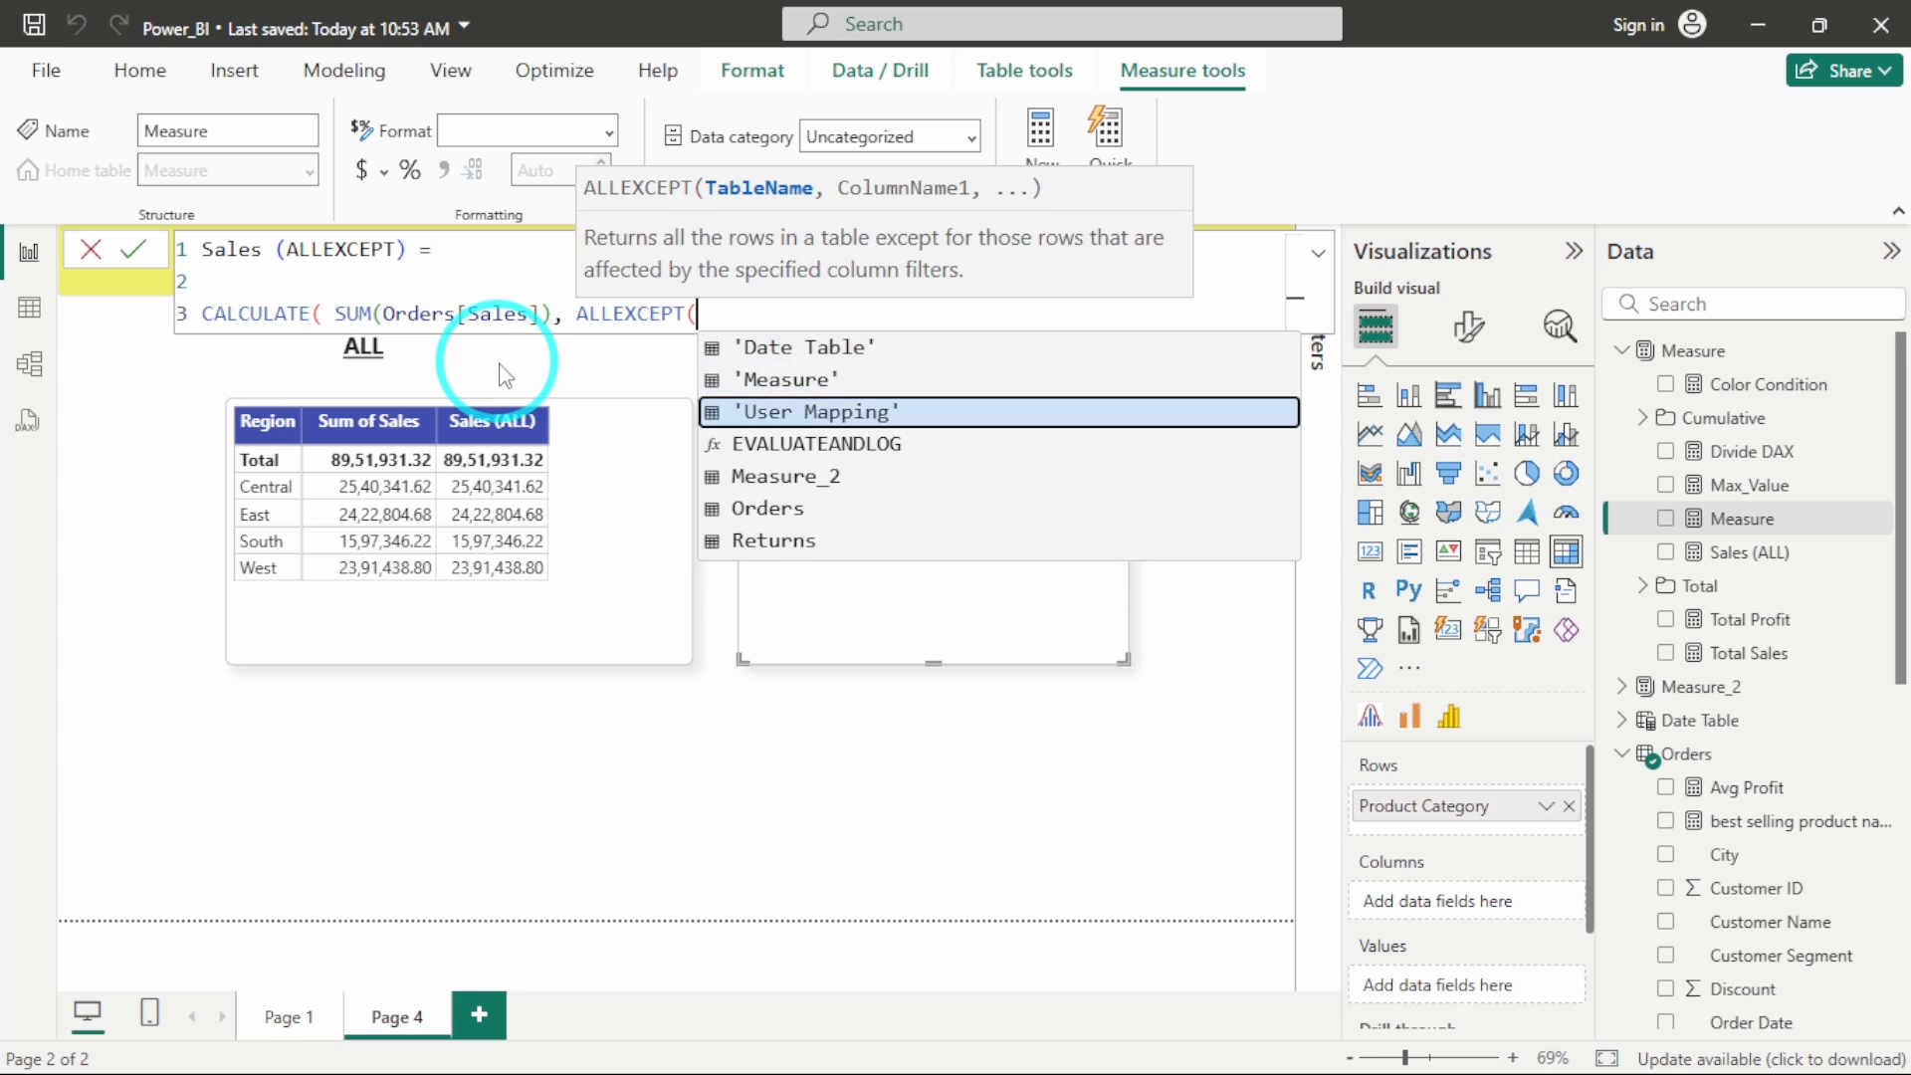
key("Tab")
type(", ")
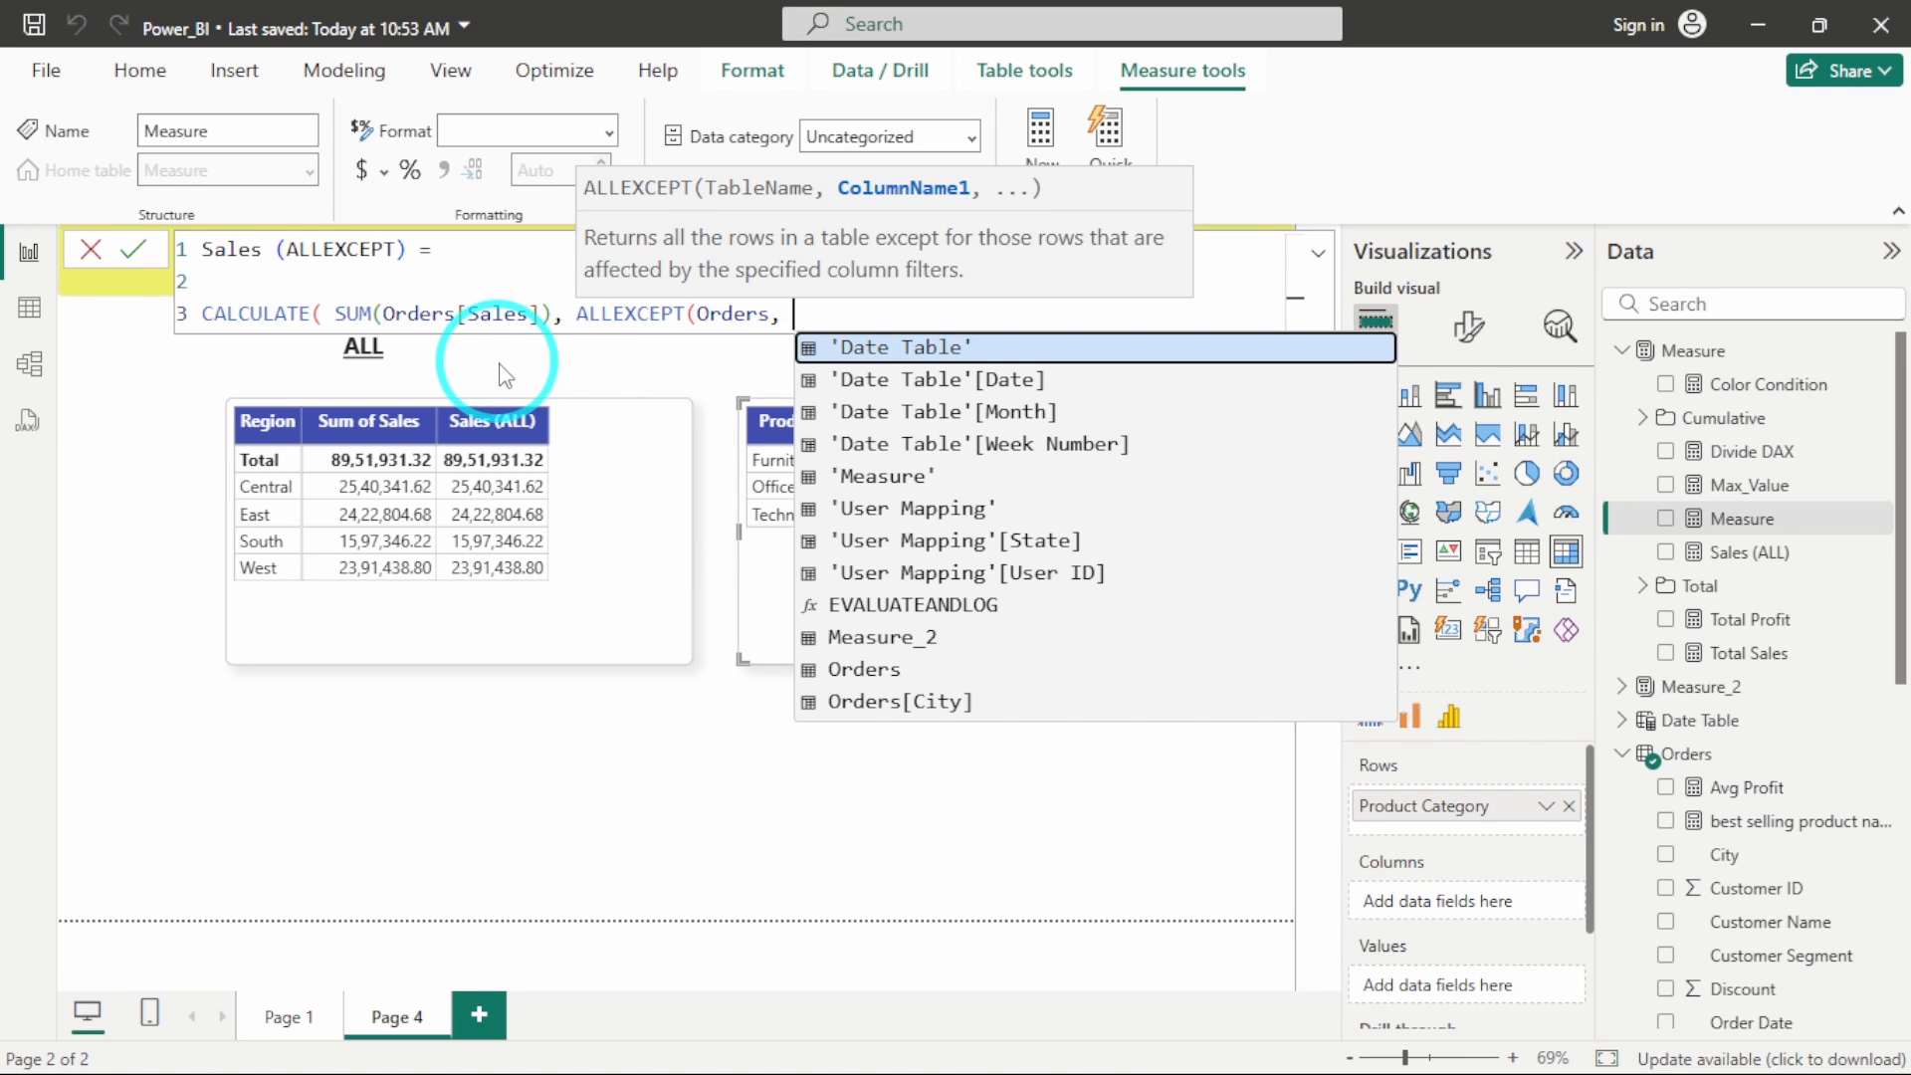
type("Regi")
key("Tab")
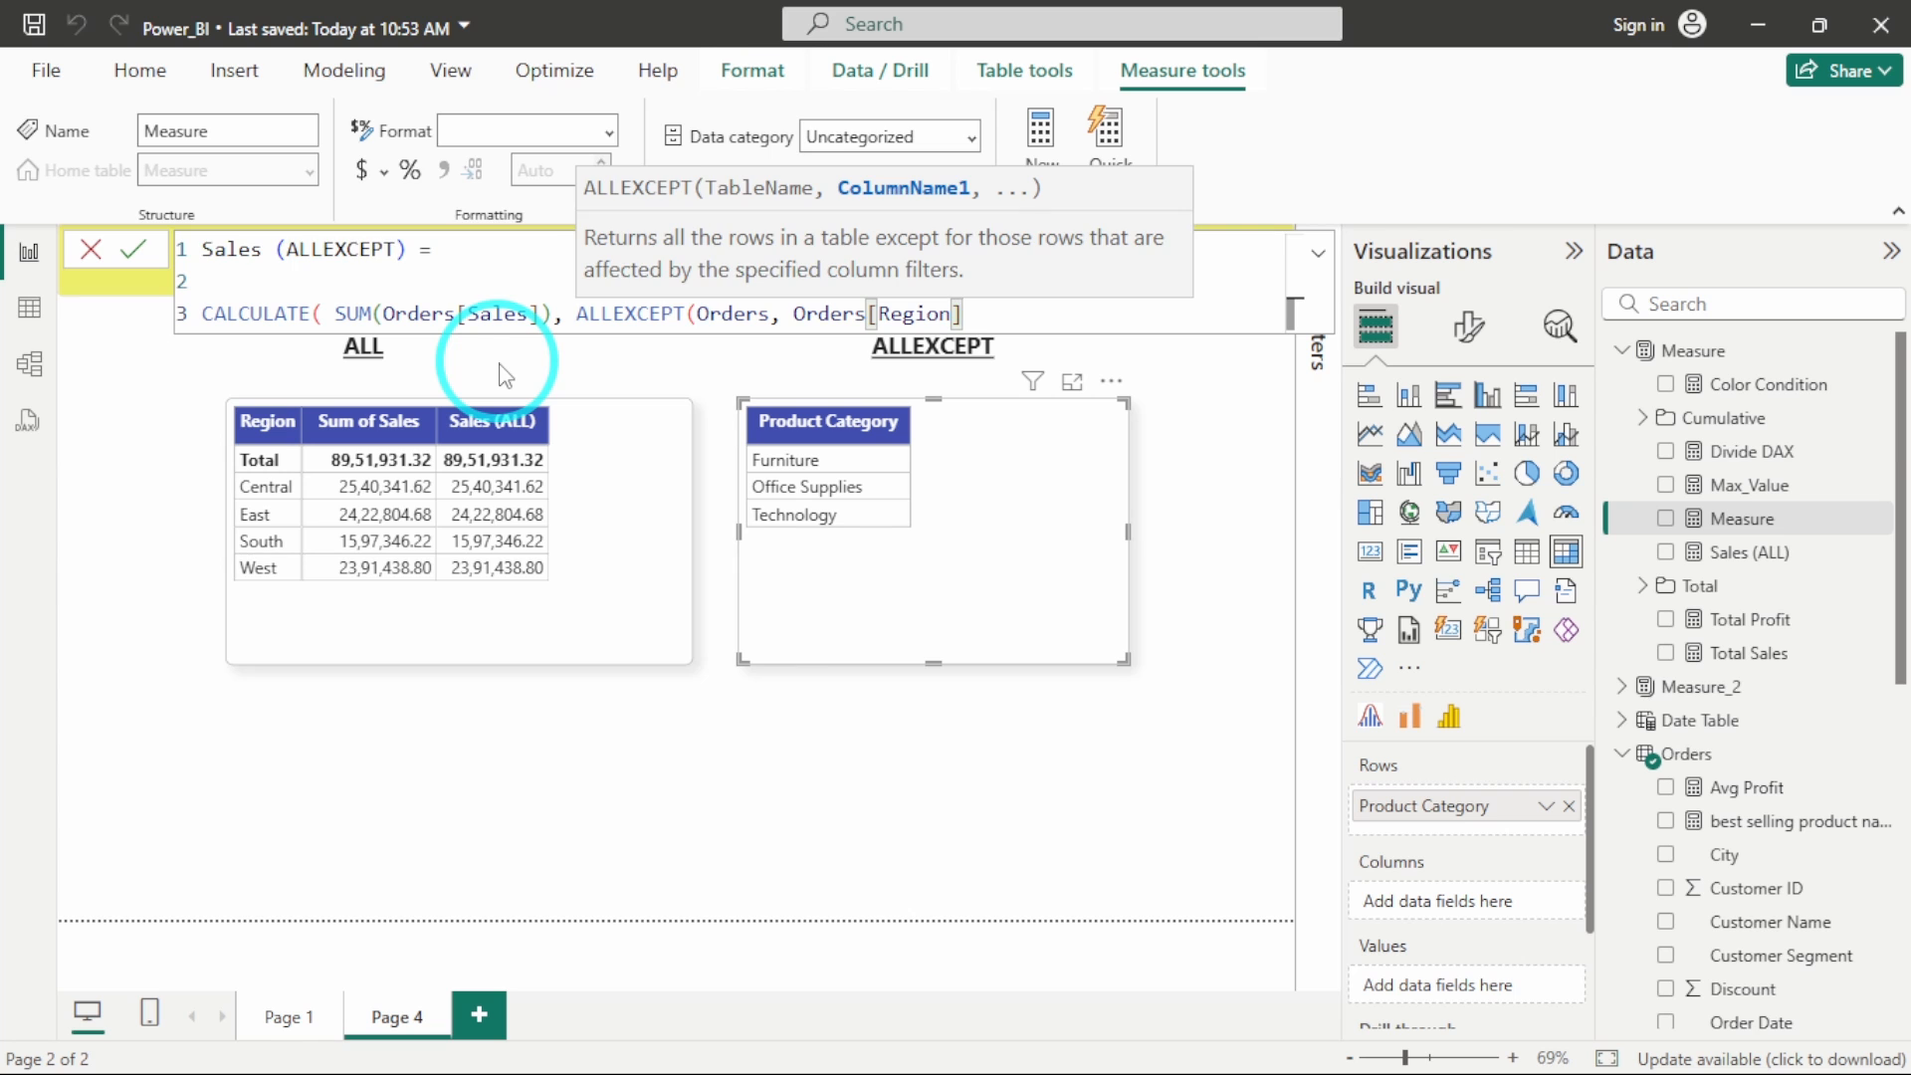
type("))")
key("Return")
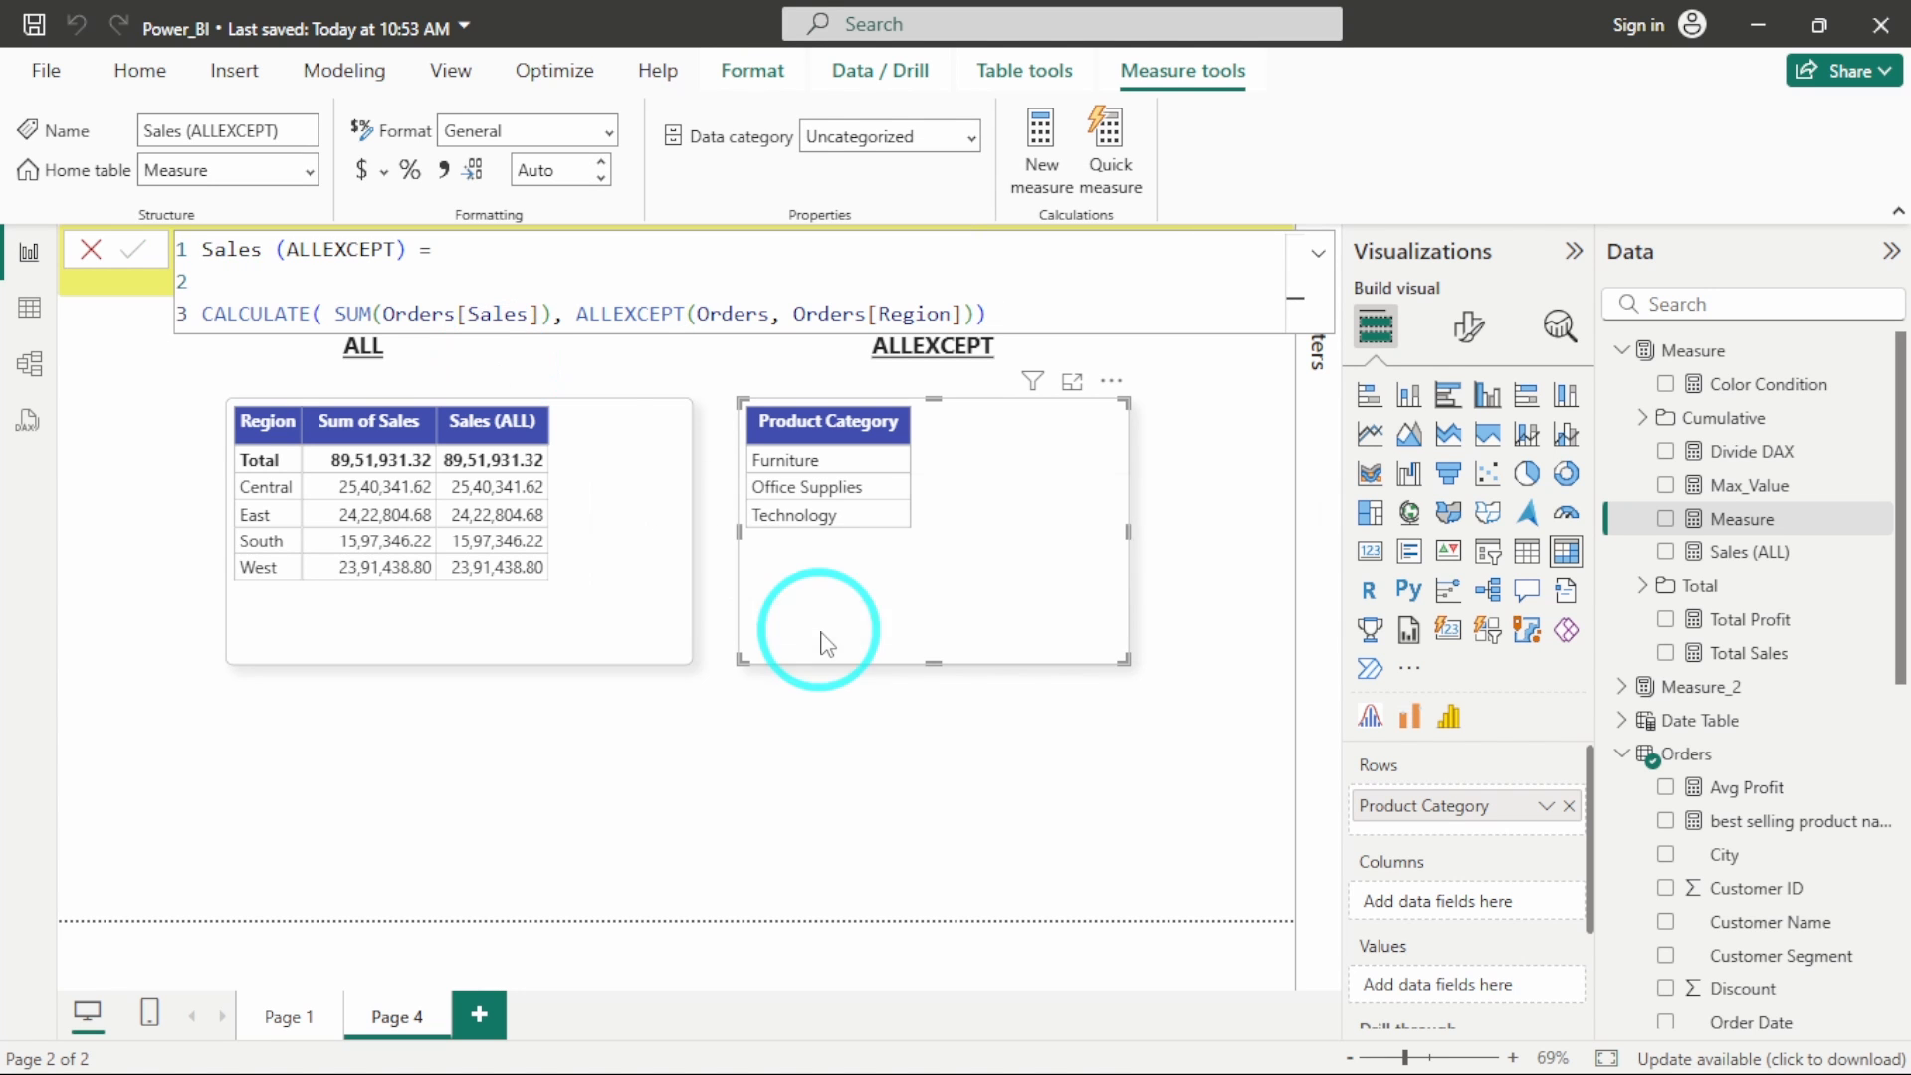
Add Sales (ALLEXCEPT) as the value of the ALLEXCEPT matrix and replace its Product Category row field with Region
scroll(1365, 916, "down", 2)
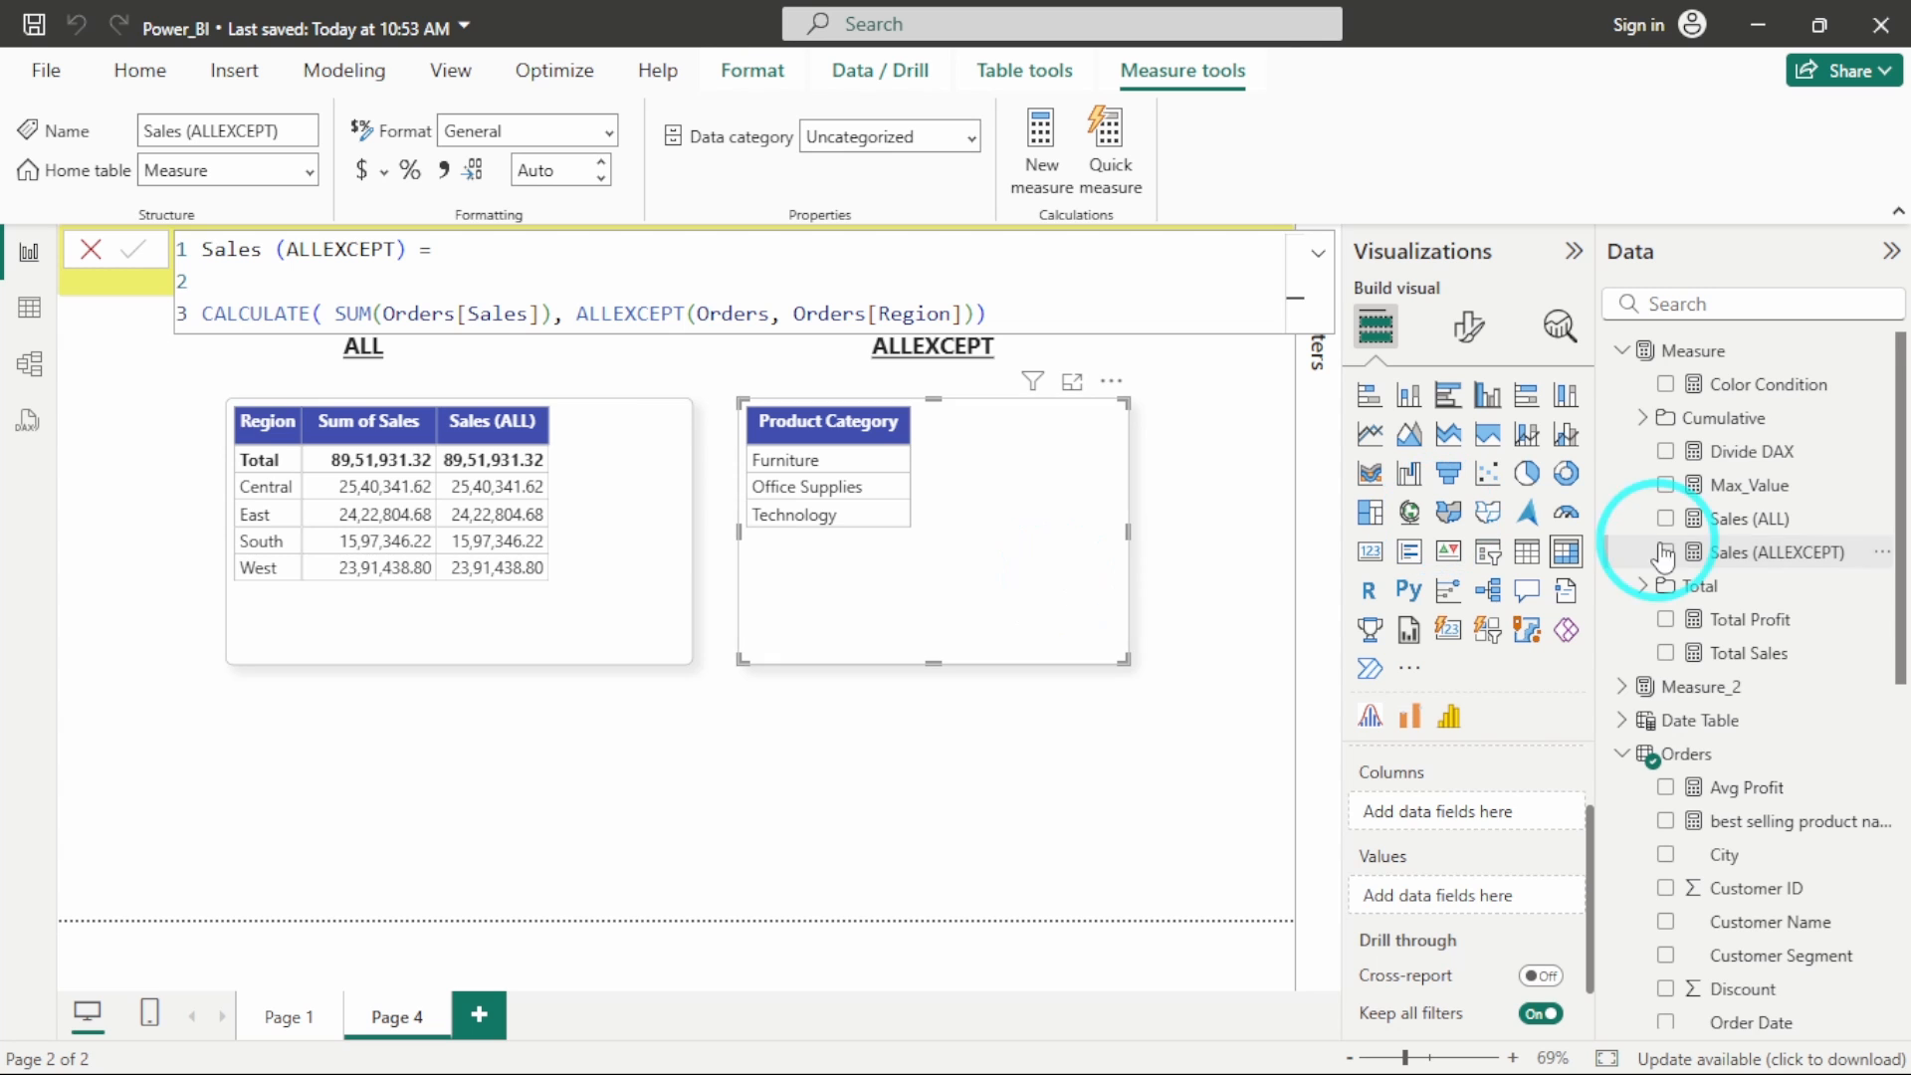
left_click_drag(1781, 552, 1480, 897)
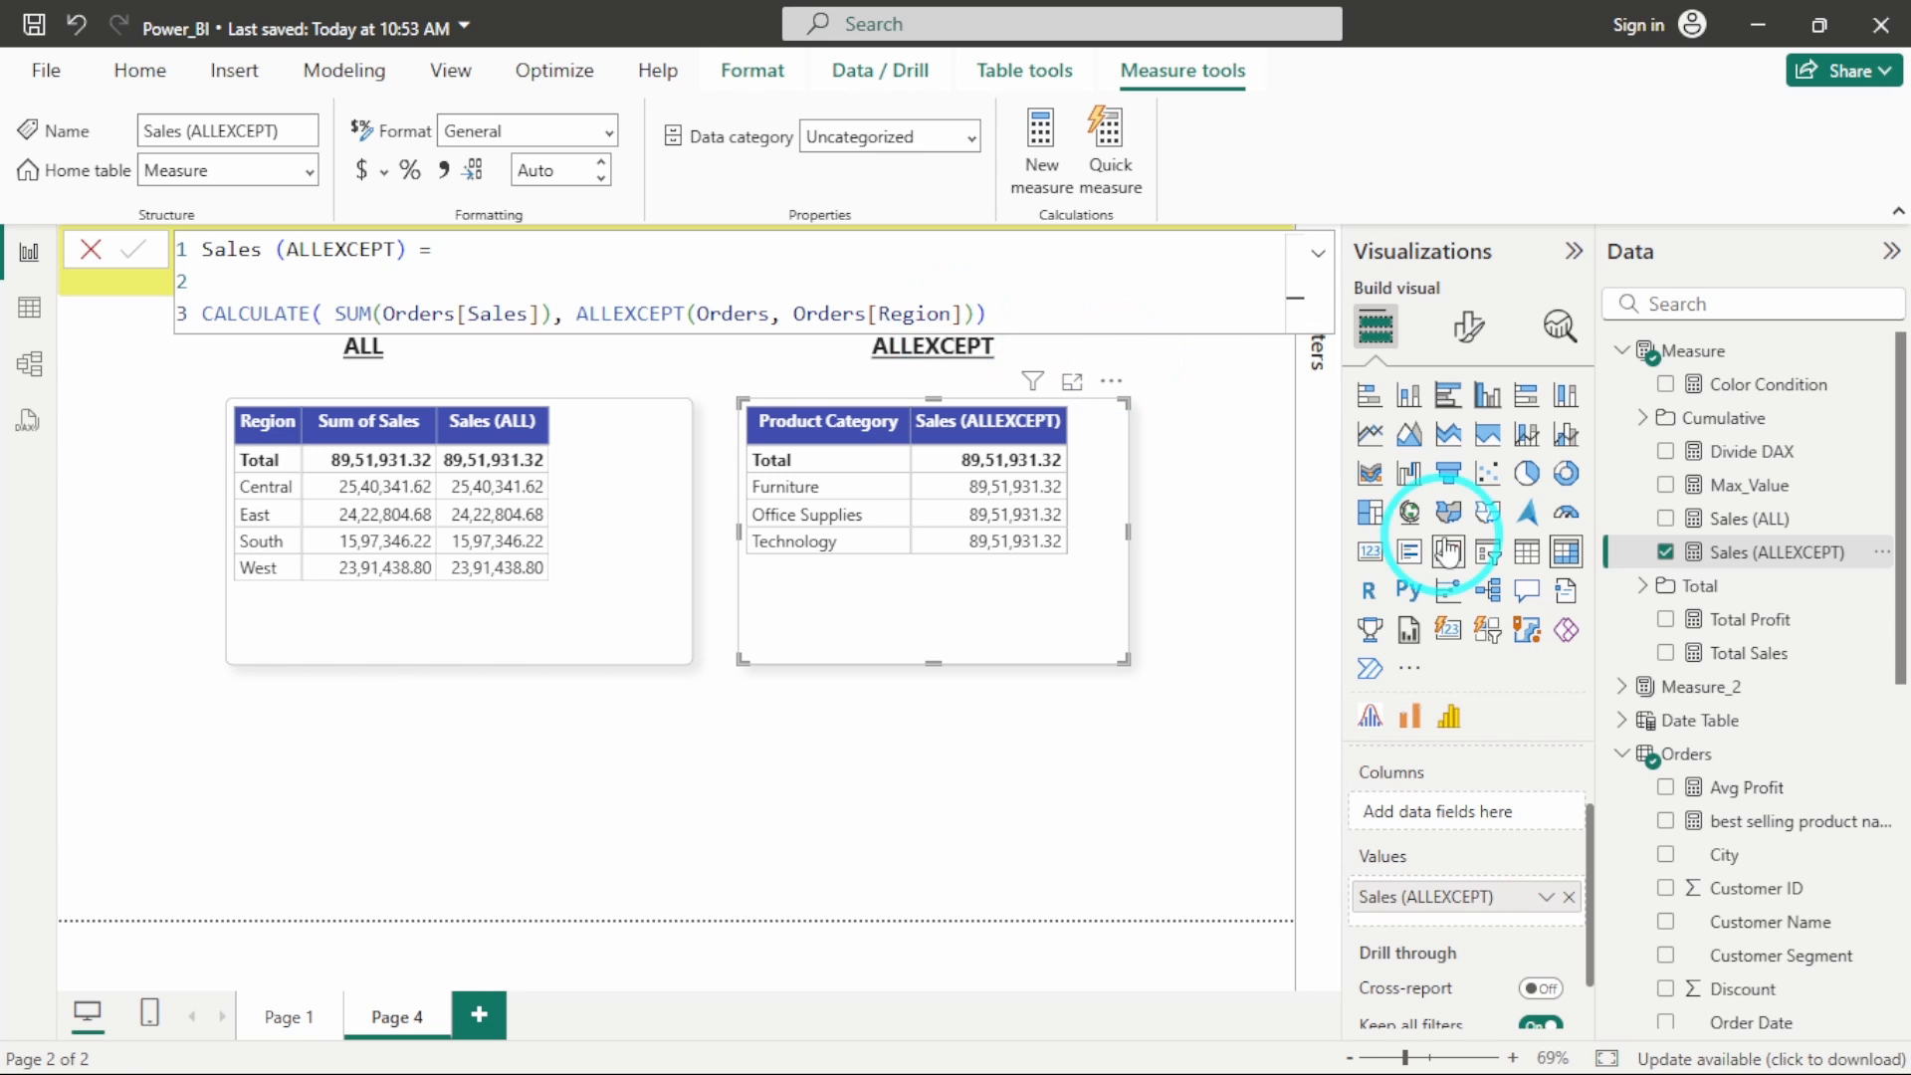
scroll(1781, 671, "down", 3)
scroll(1781, 682, "down", 4)
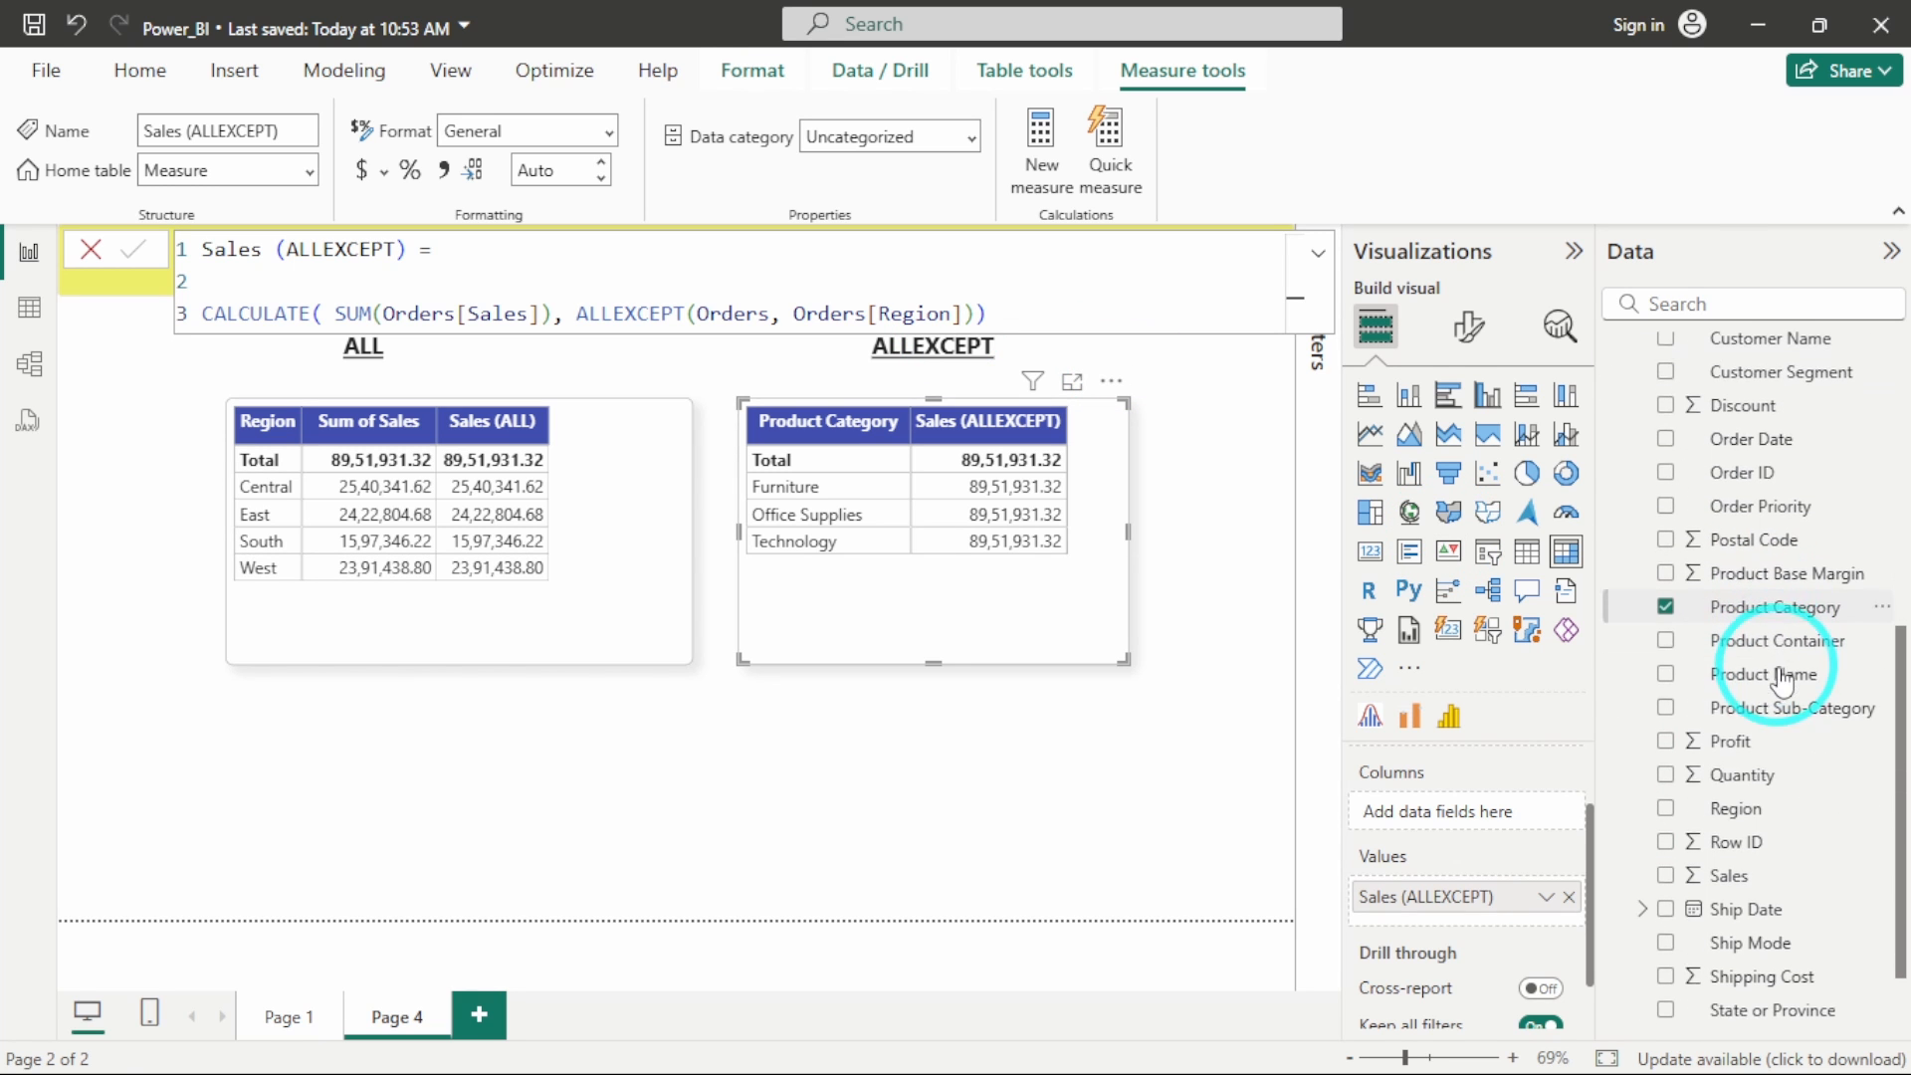
scroll(1464, 846, "up", 1)
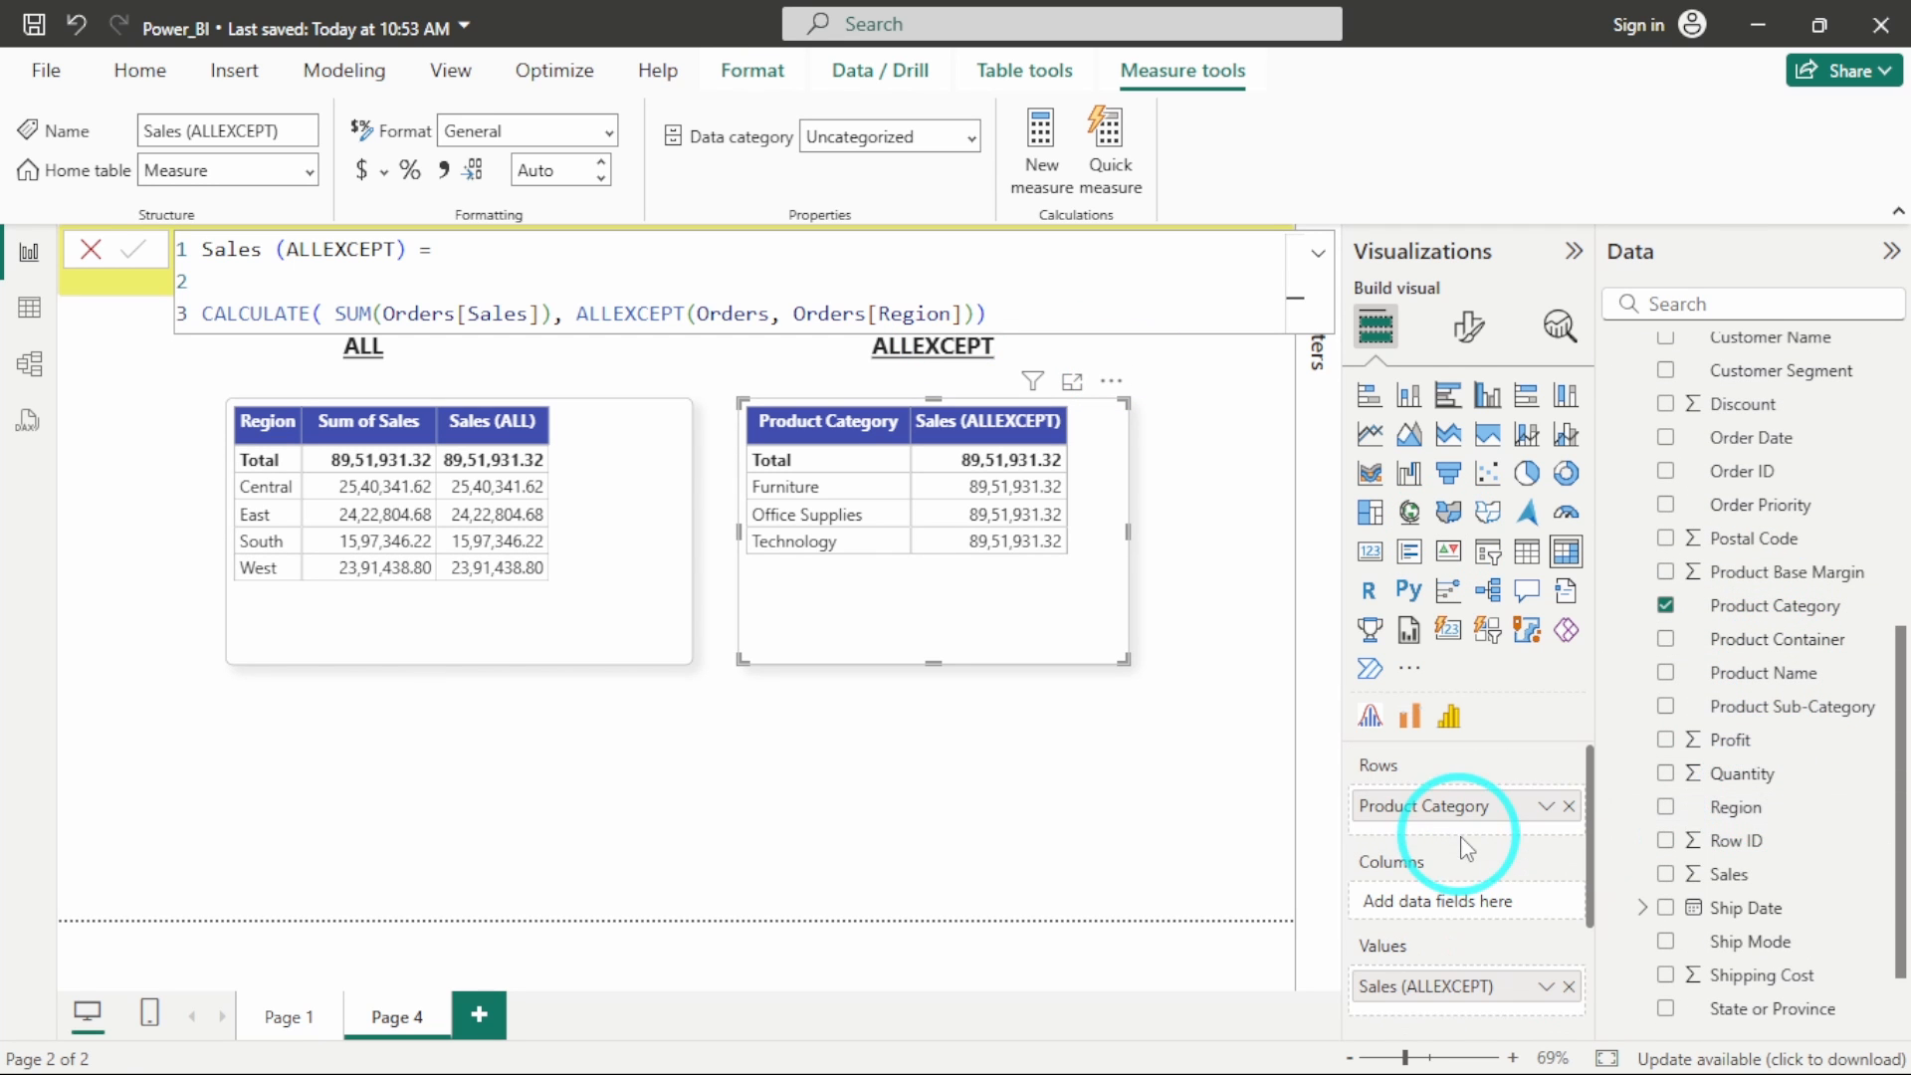
left_click_drag(1751, 811, 1450, 818)
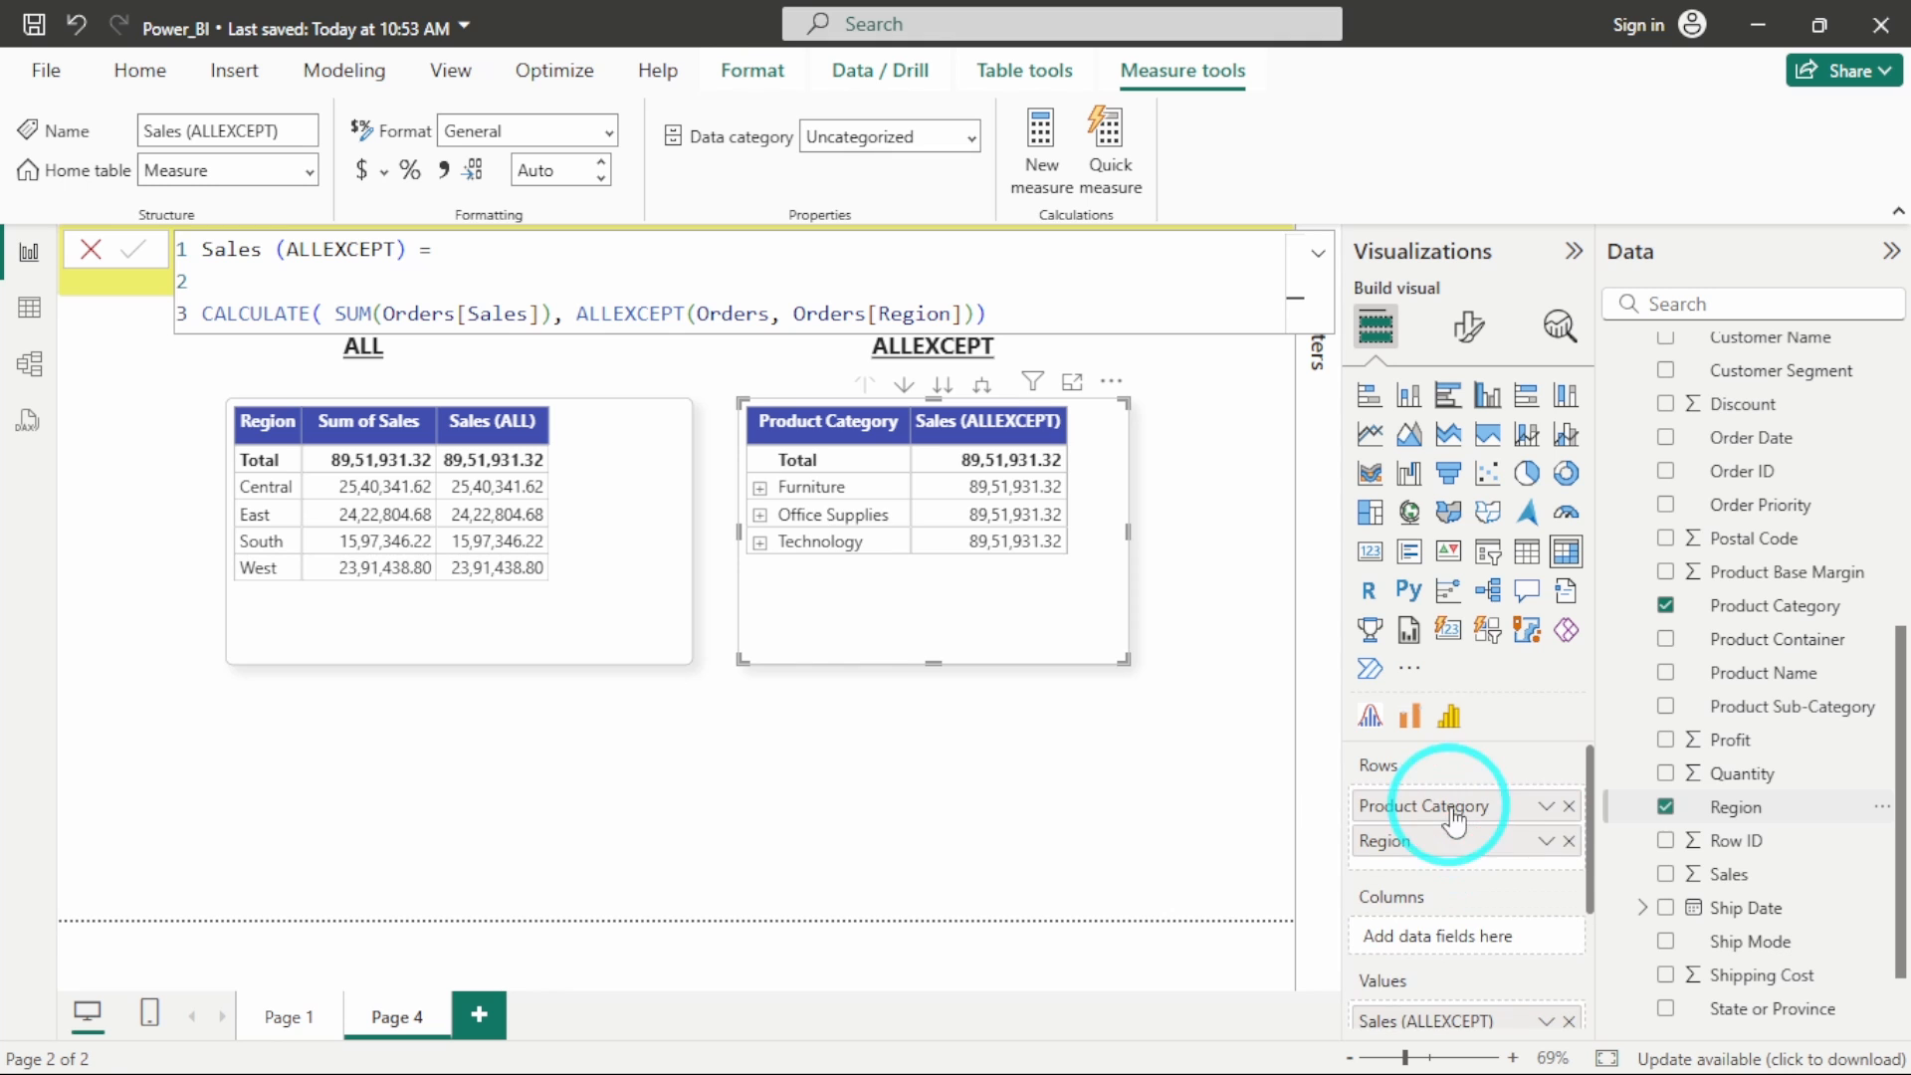
left_click(1568, 806)
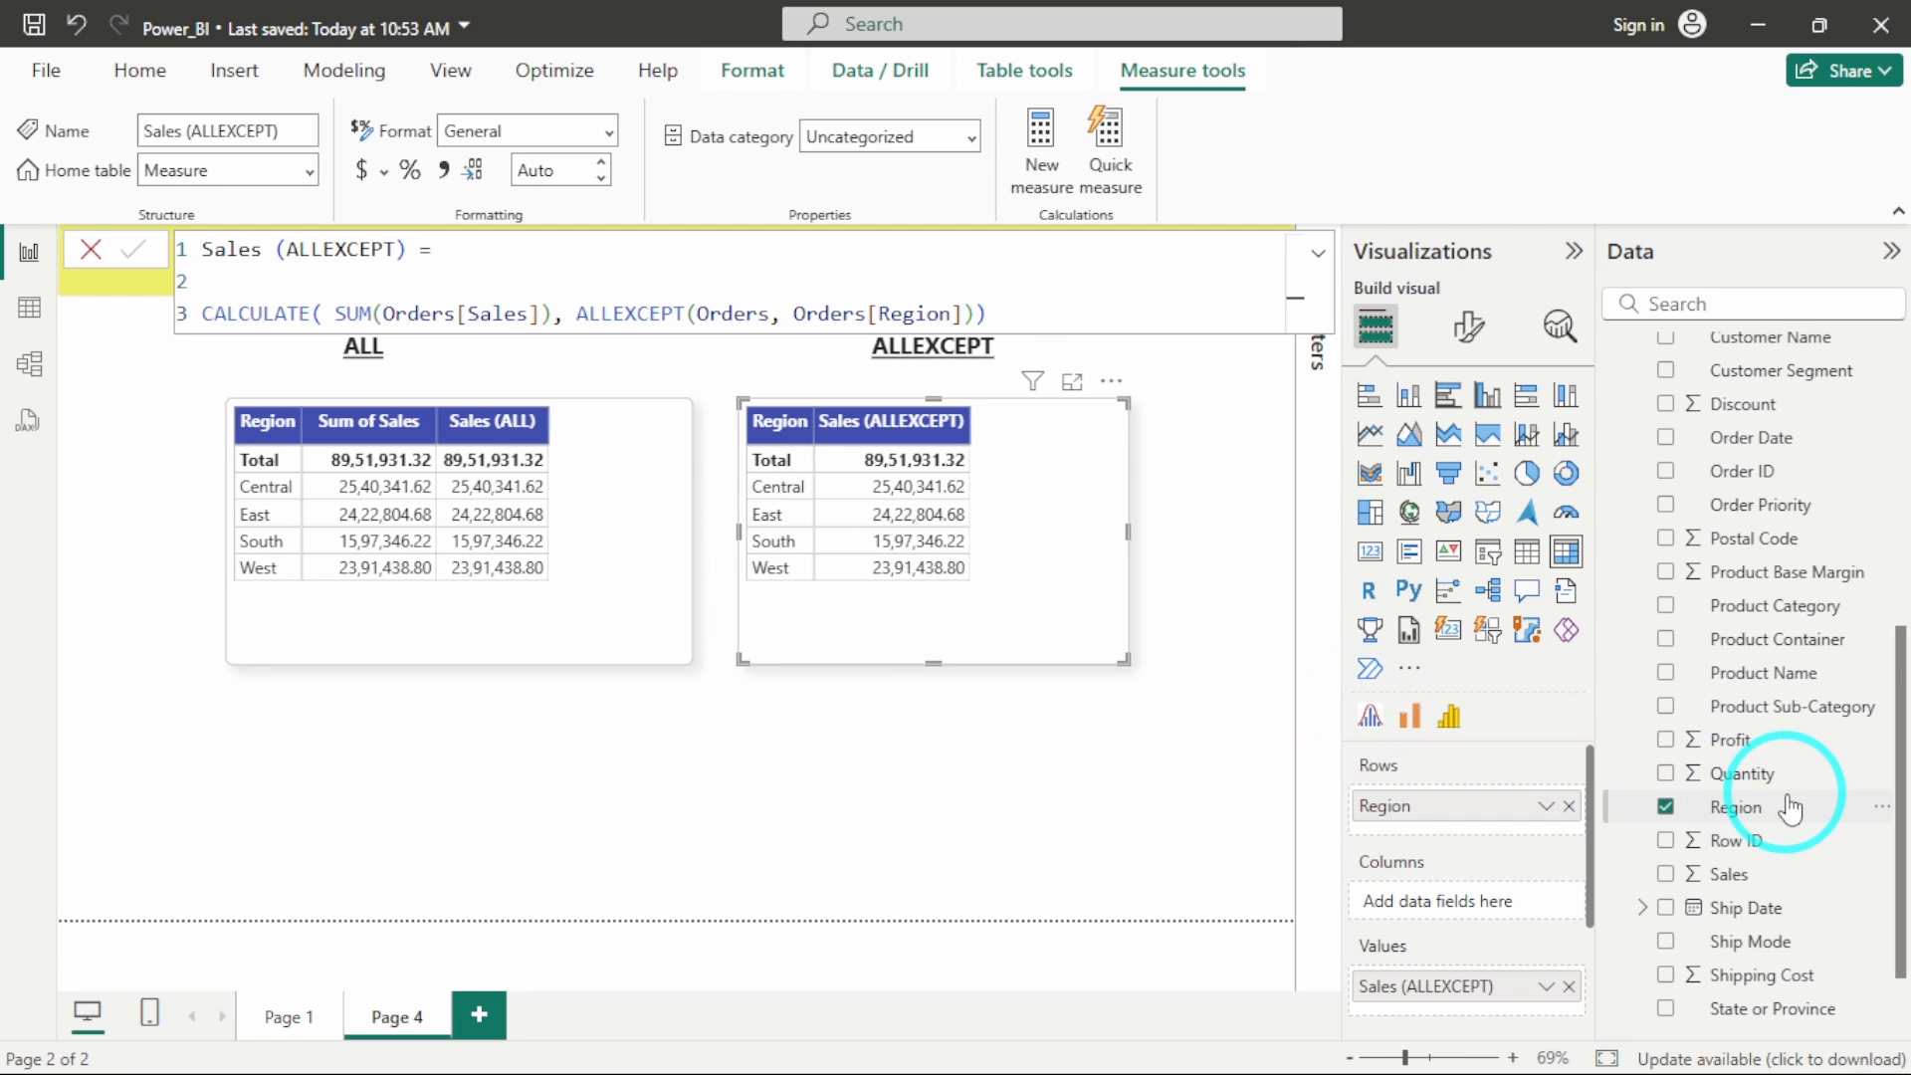
Switch the row field of the ALLEXCEPT matrix from Region back to Product Category, and from that to Order Priority
scroll(1791, 801, "down", 1)
scroll(1756, 632, "up", 1)
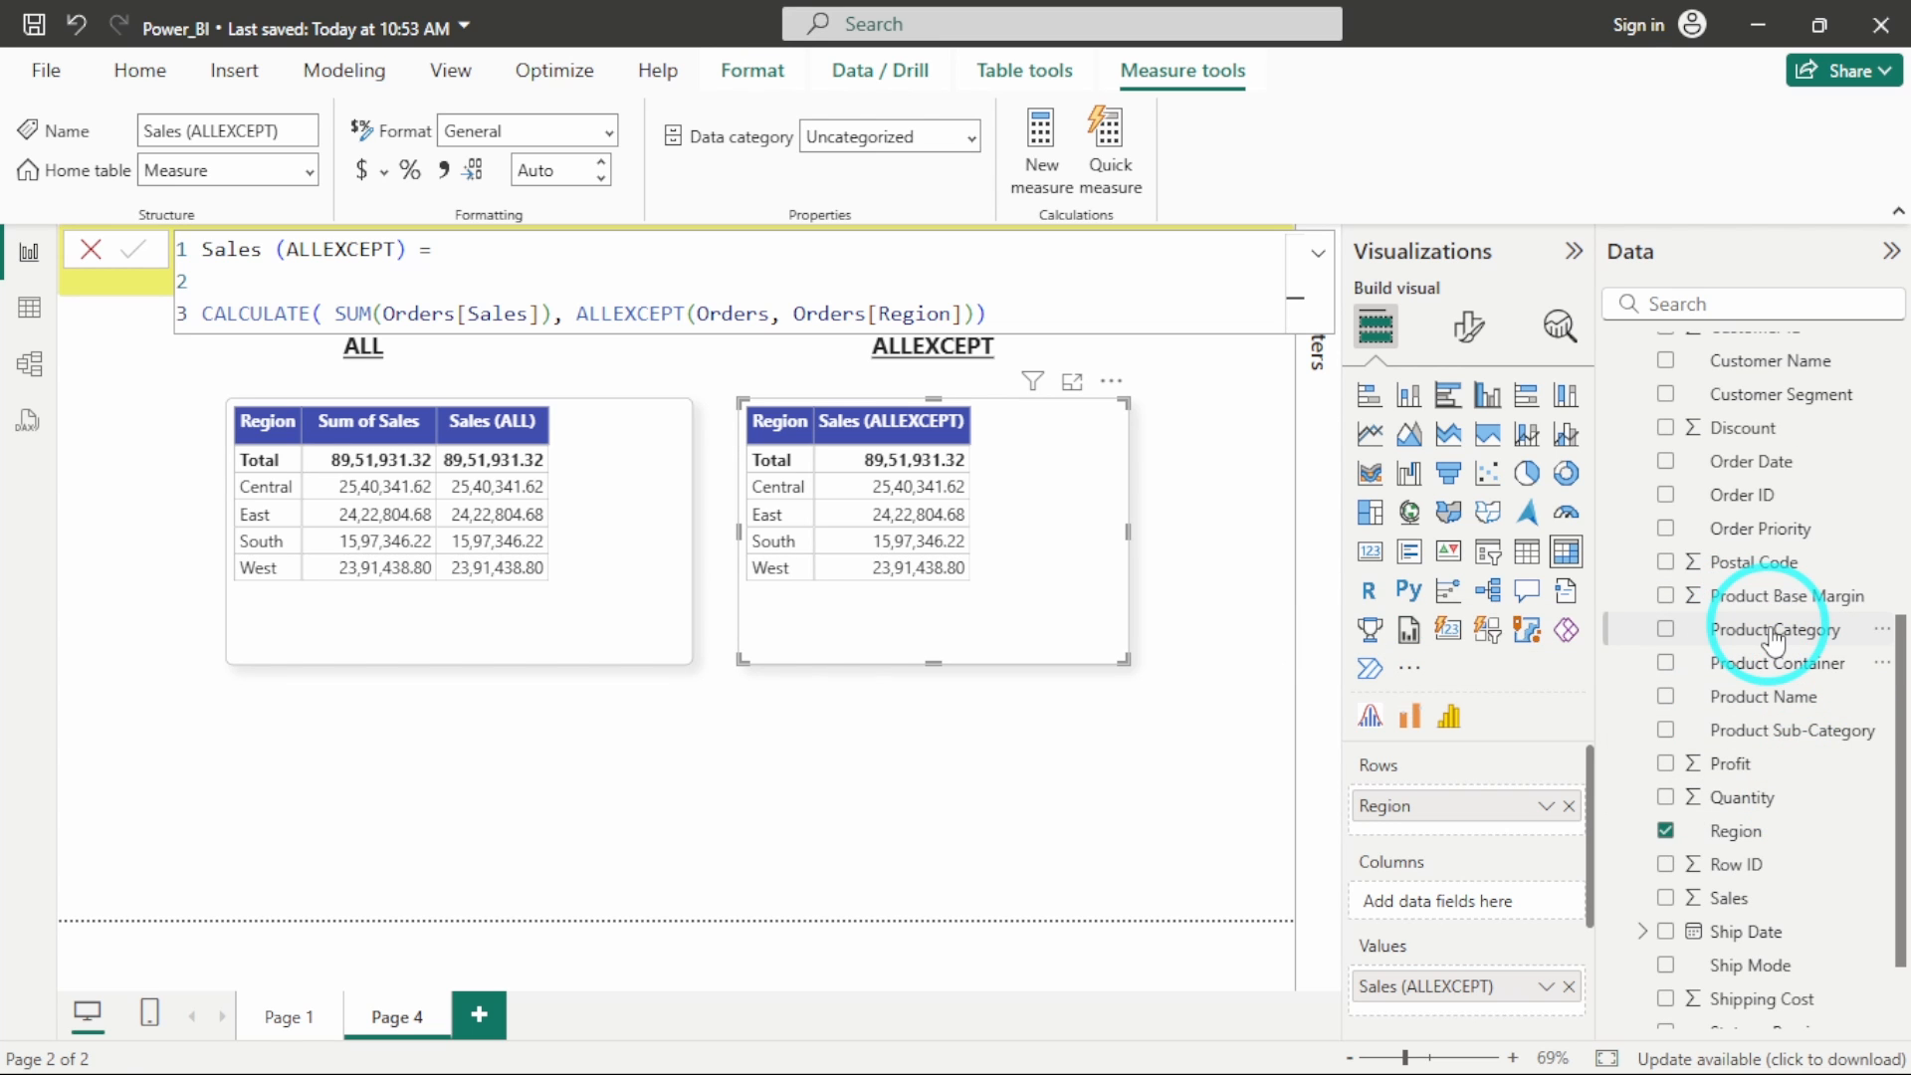
left_click_drag(1774, 636, 1450, 835)
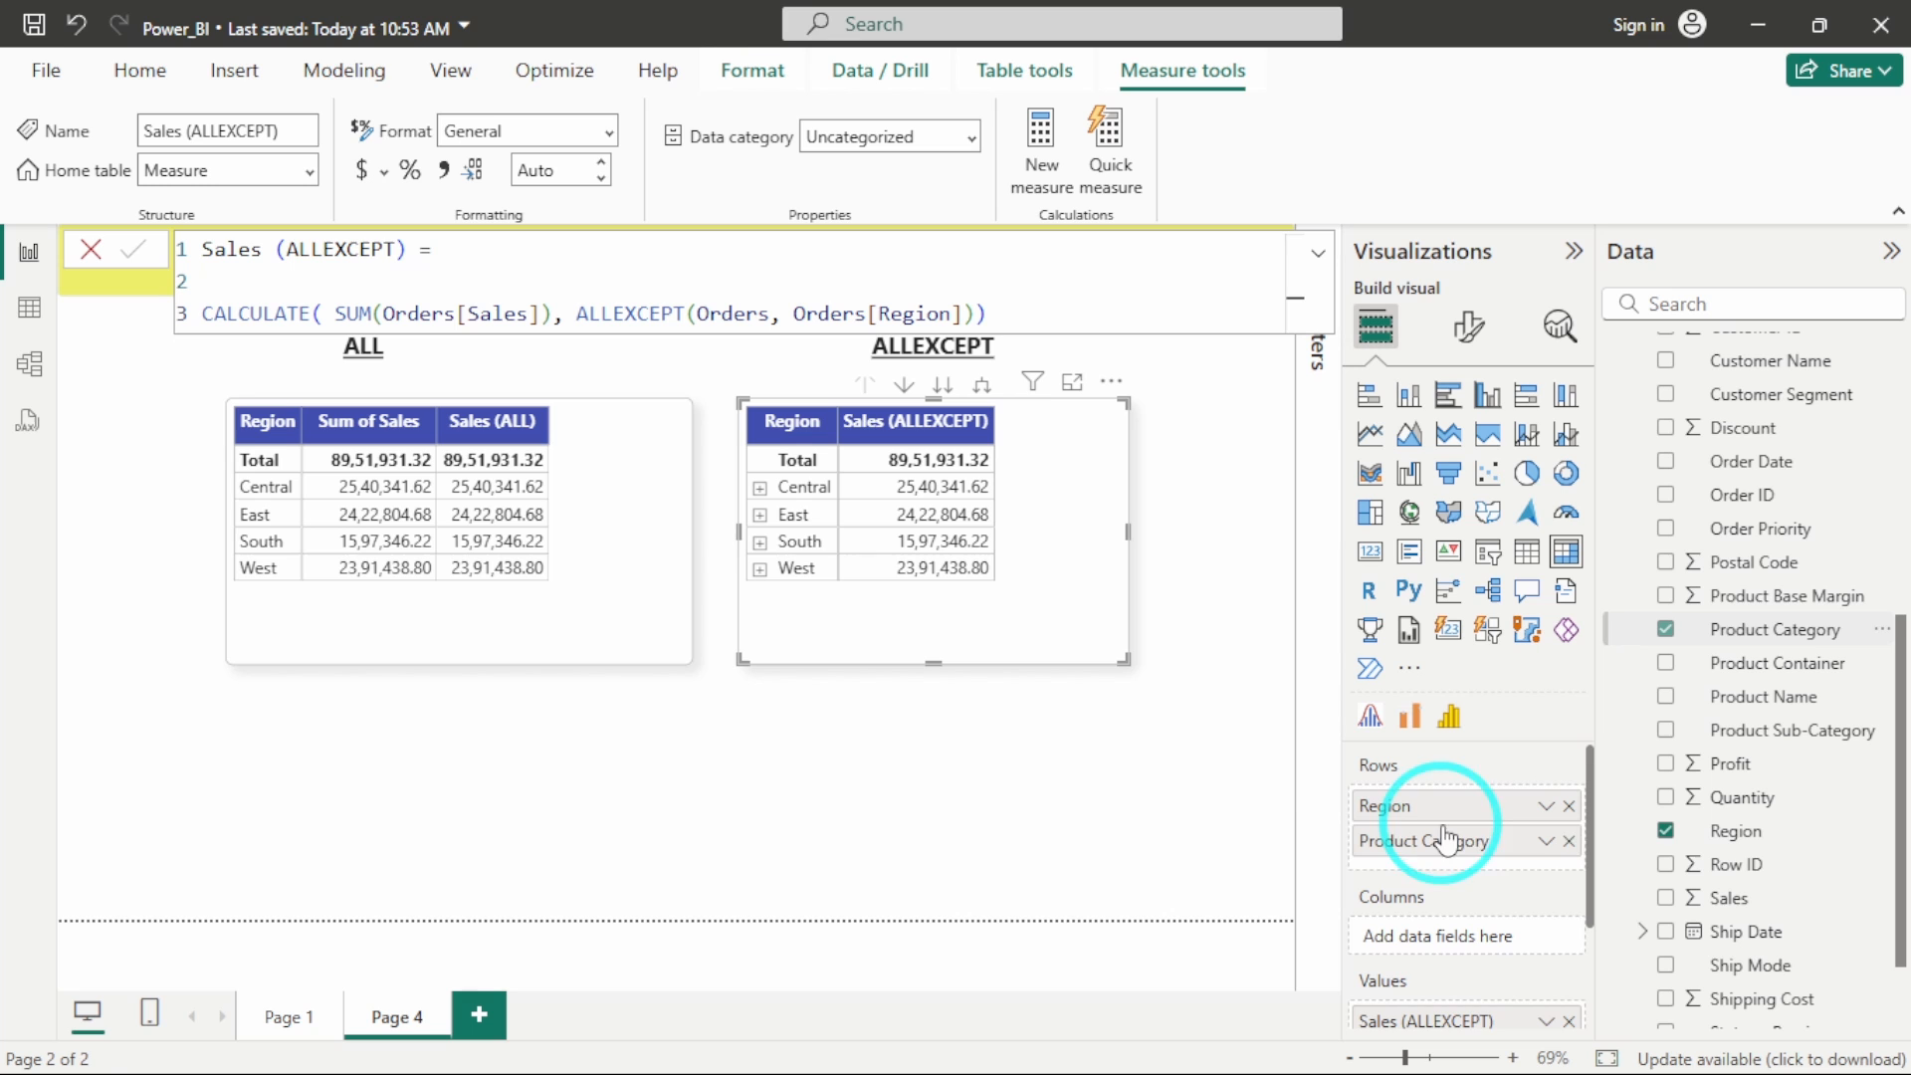
left_click(1568, 807)
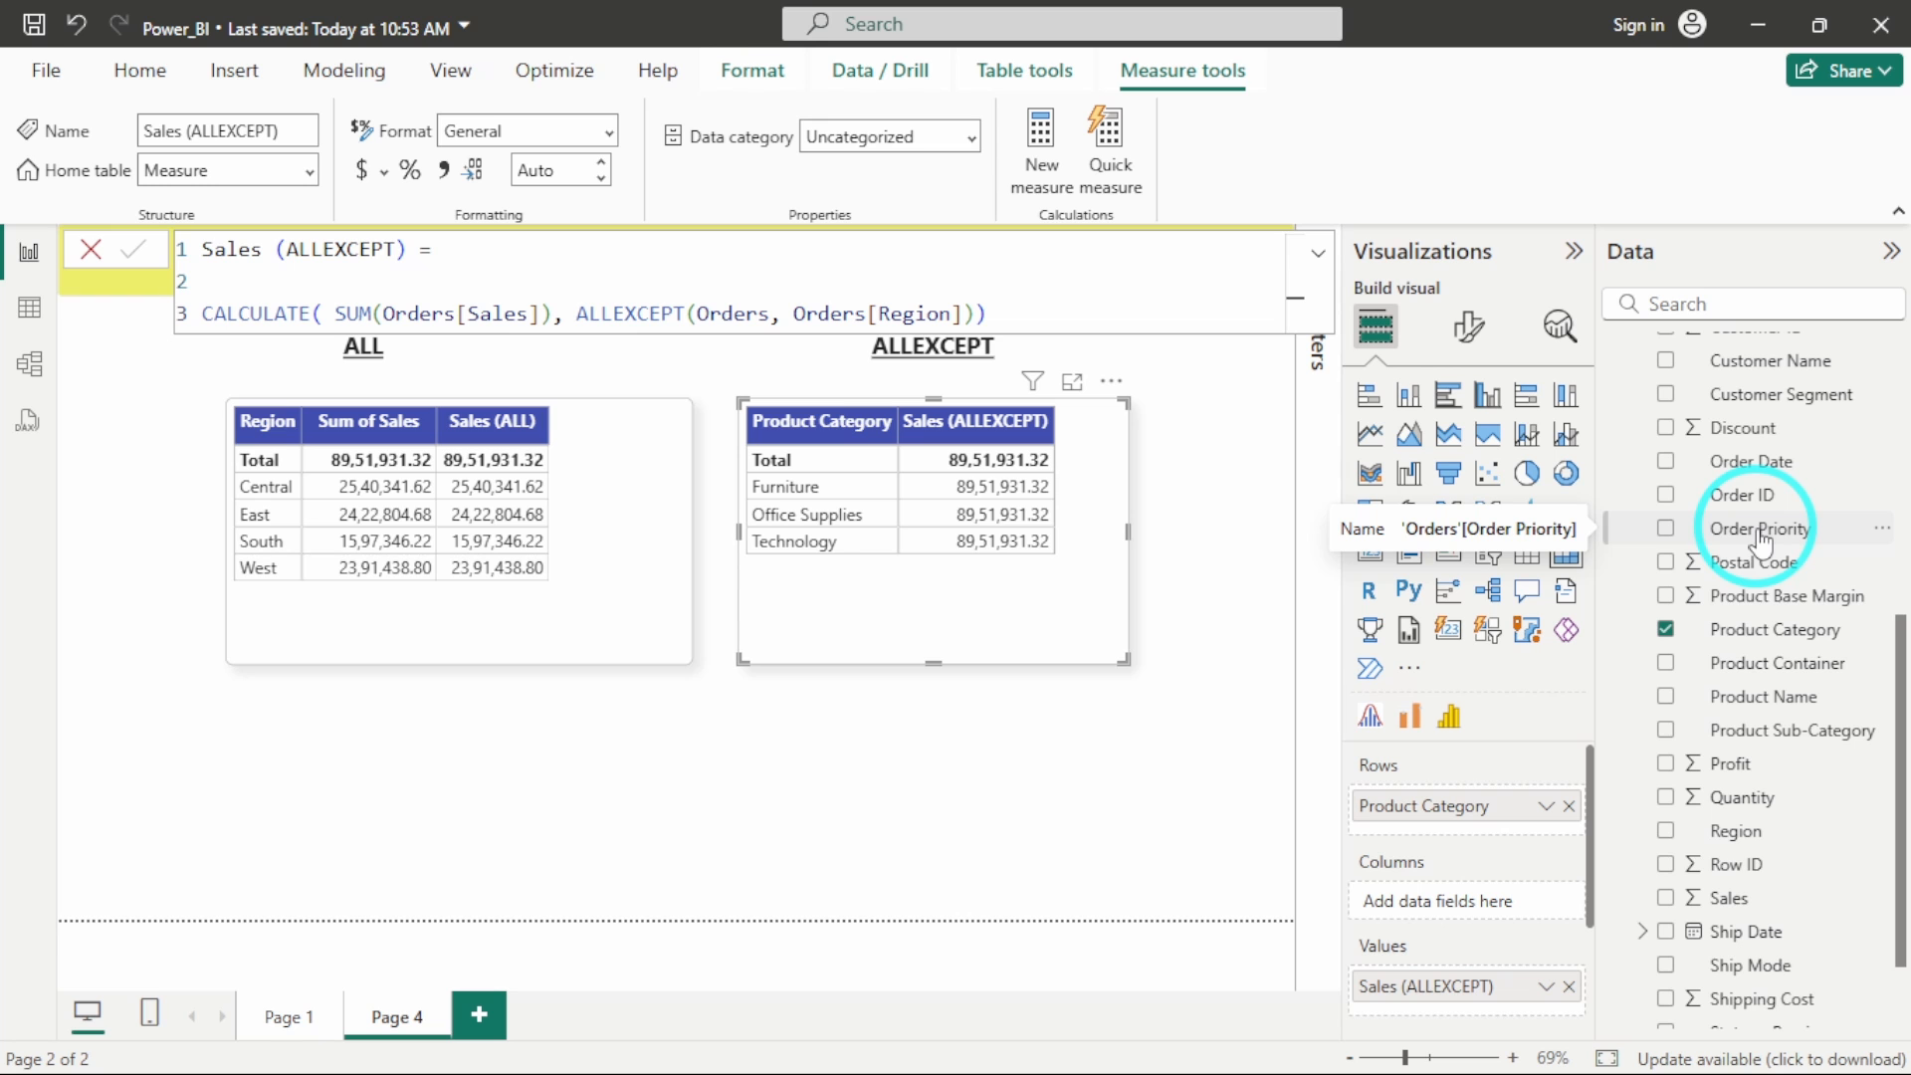
left_click_drag(1760, 541, 1453, 834)
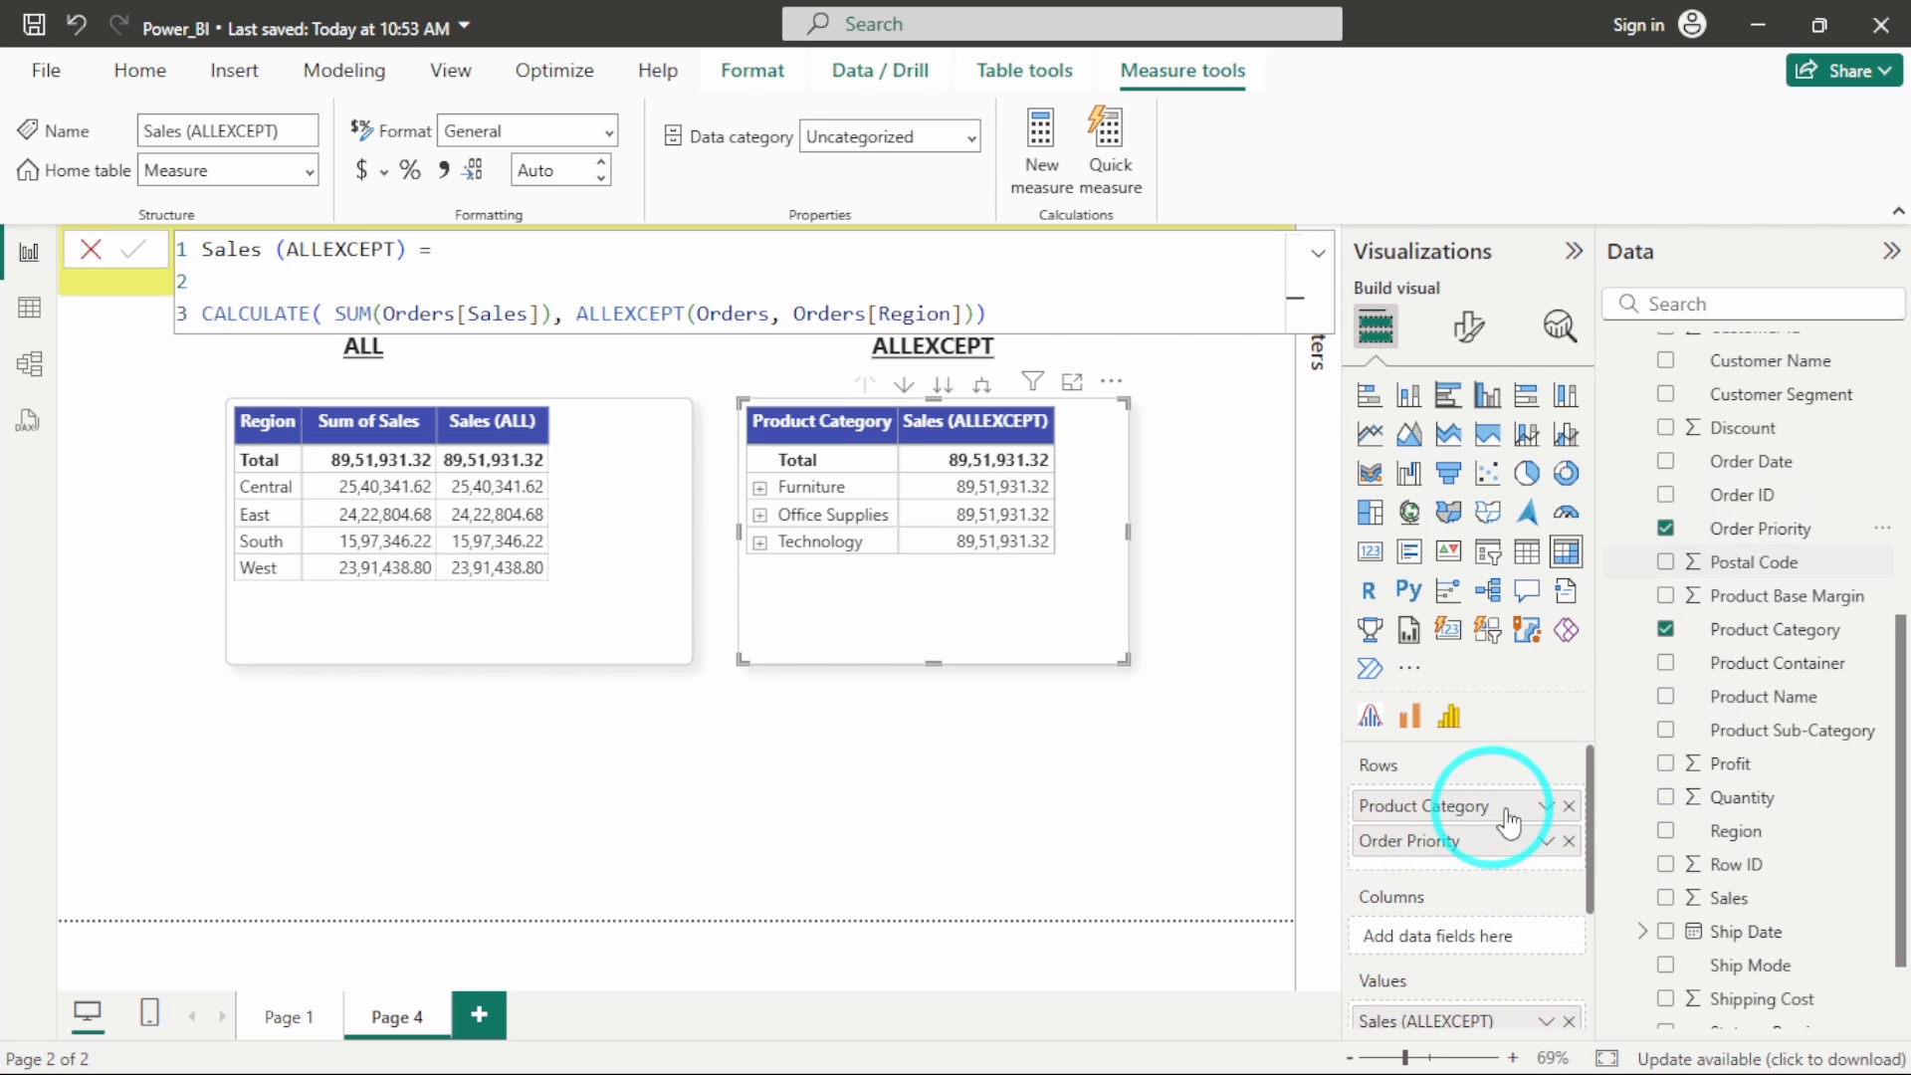
left_click(1569, 807)
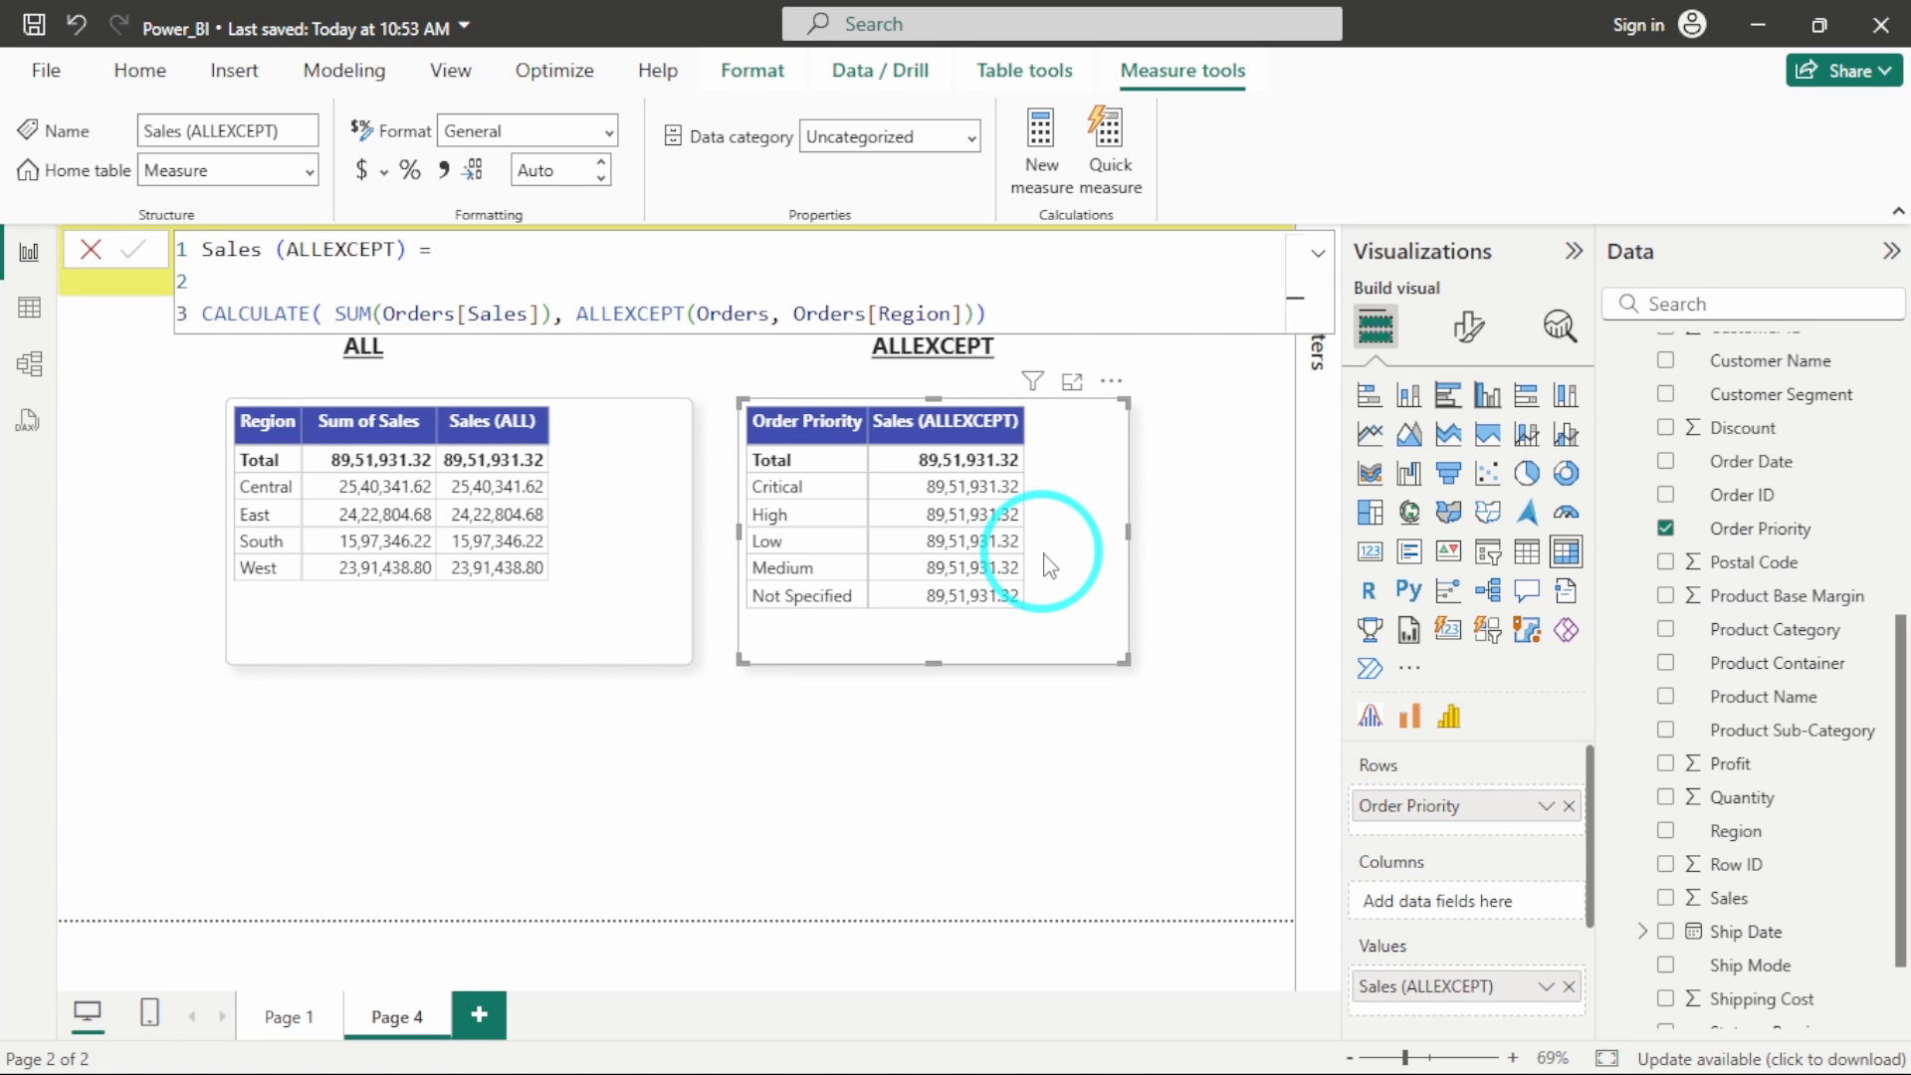
Add Orders[Order Priority] as a second column in the ALLEXCEPT function of Sales (ALLEXCEPT), commit the formula and leave the formula editor
left_click(959, 317)
type(", ")
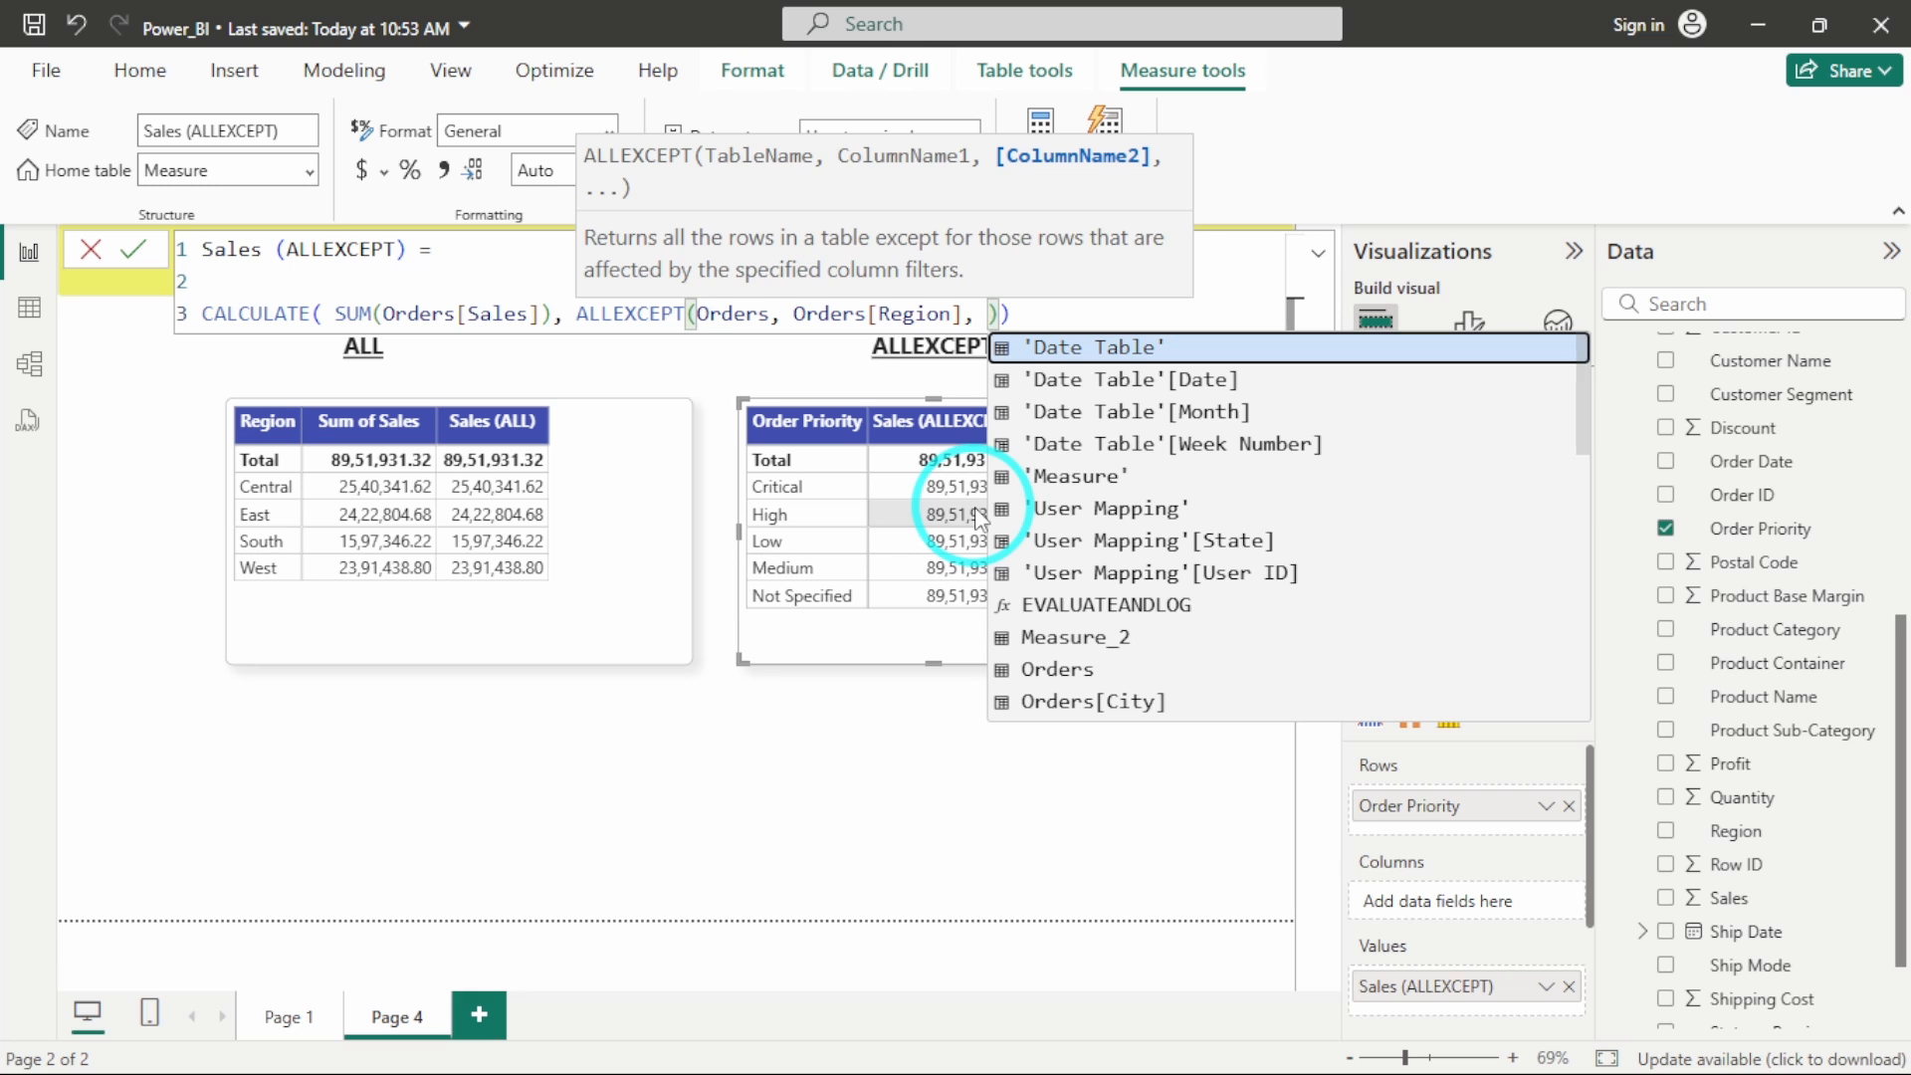
type("Order")
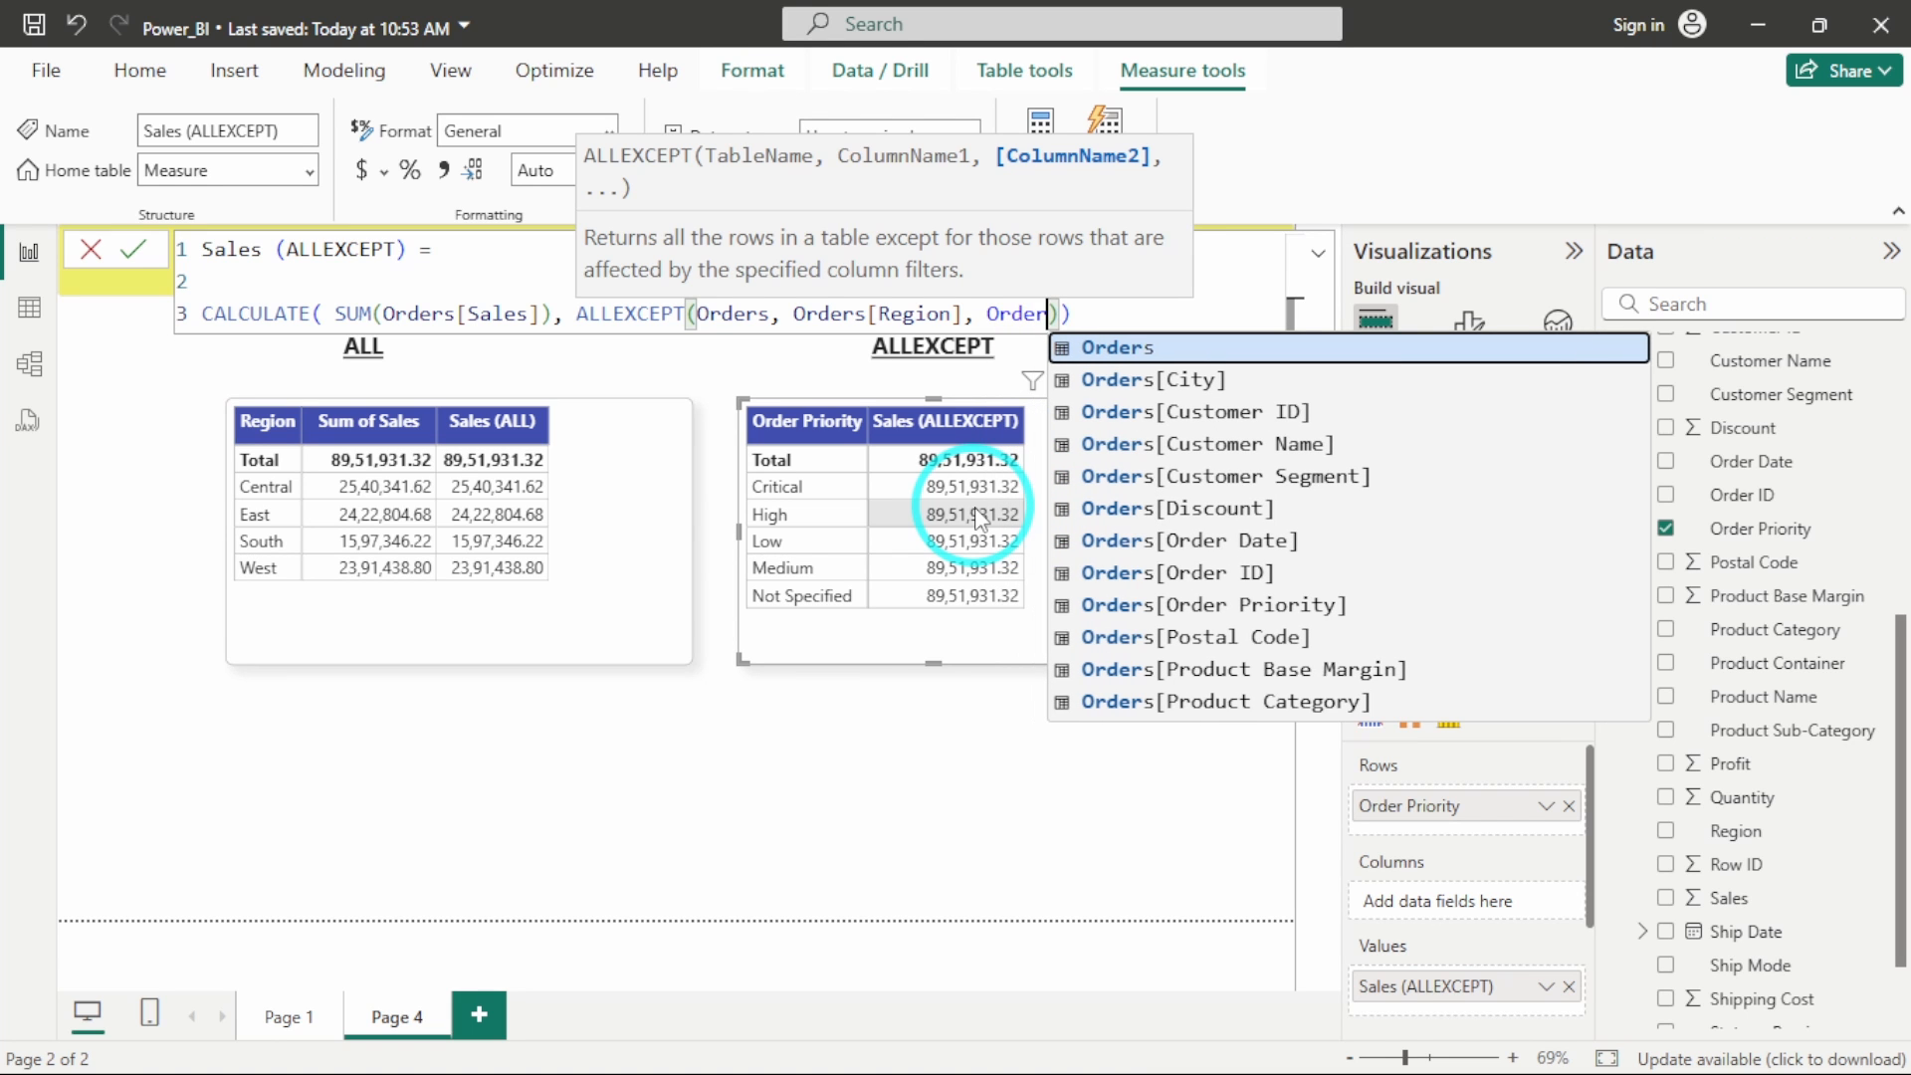
type("P")
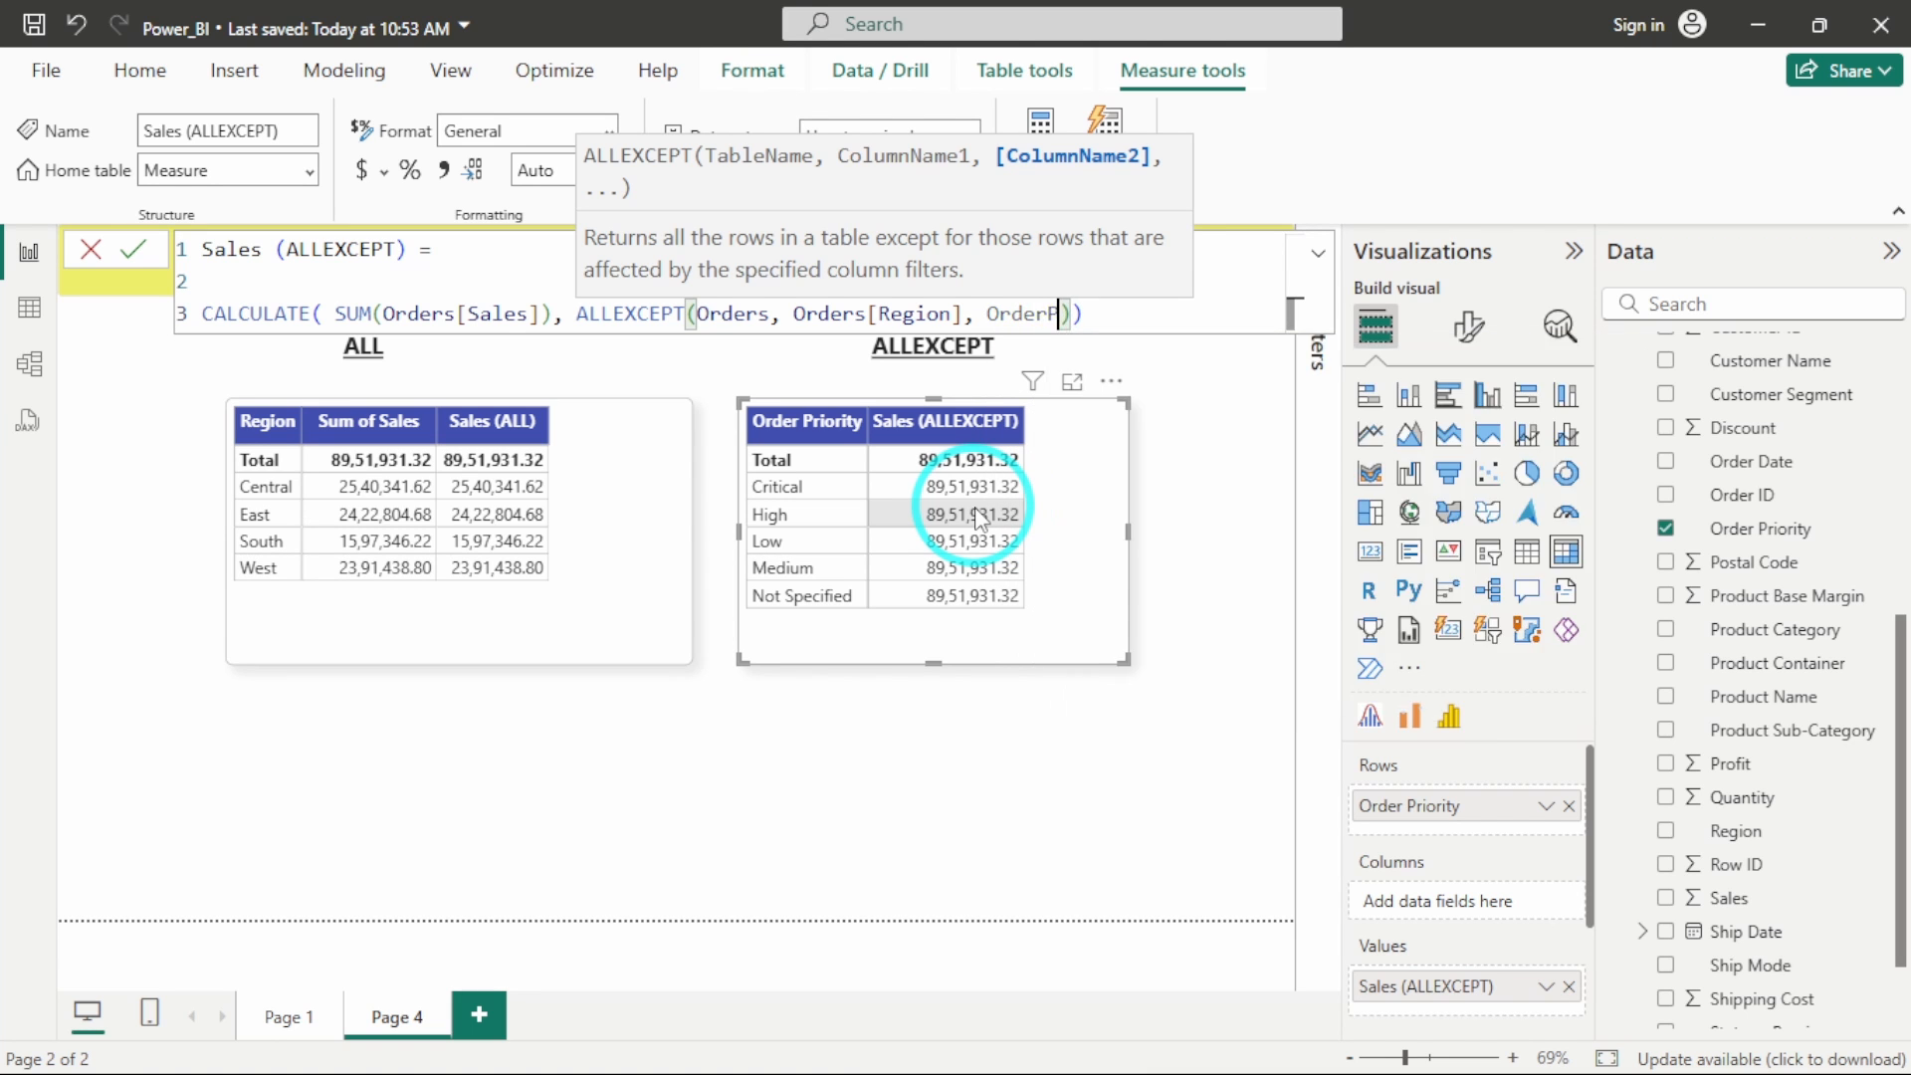
key("Tab")
key("Return")
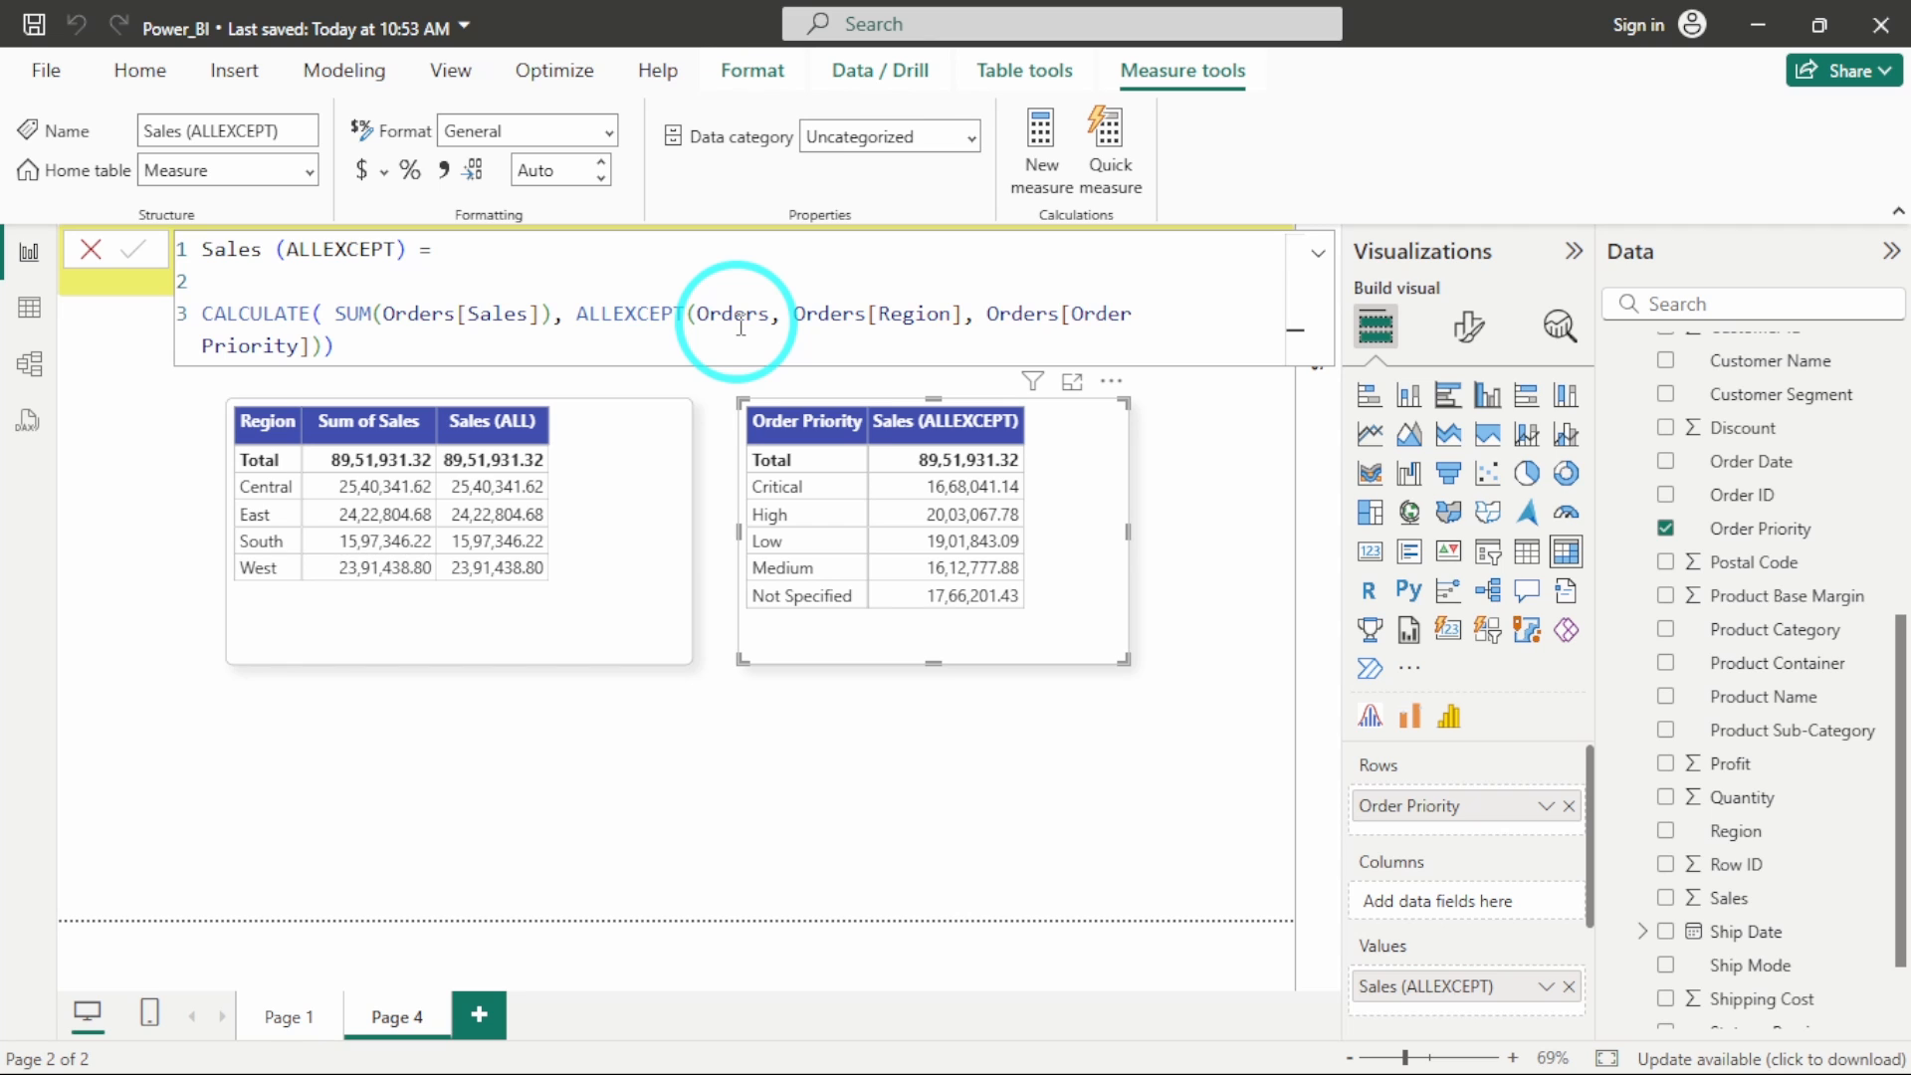
left_click(753, 762)
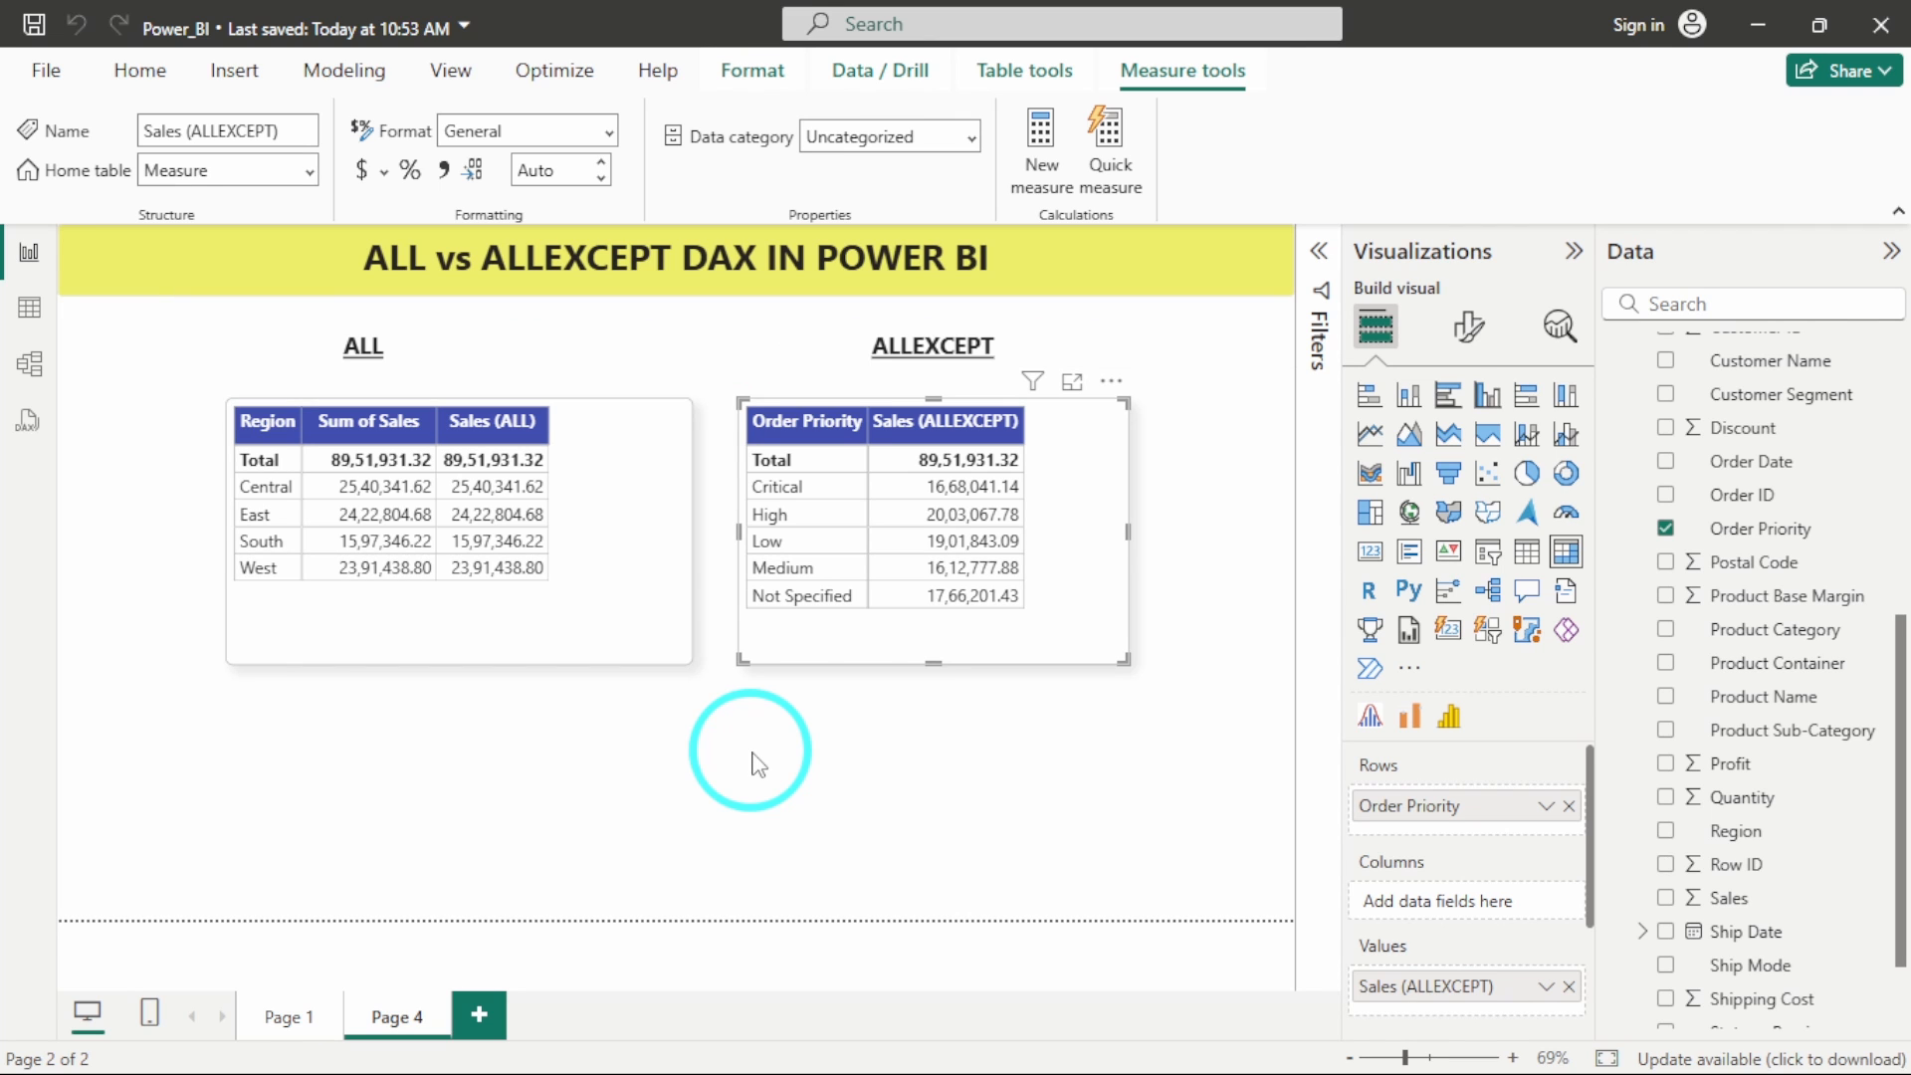